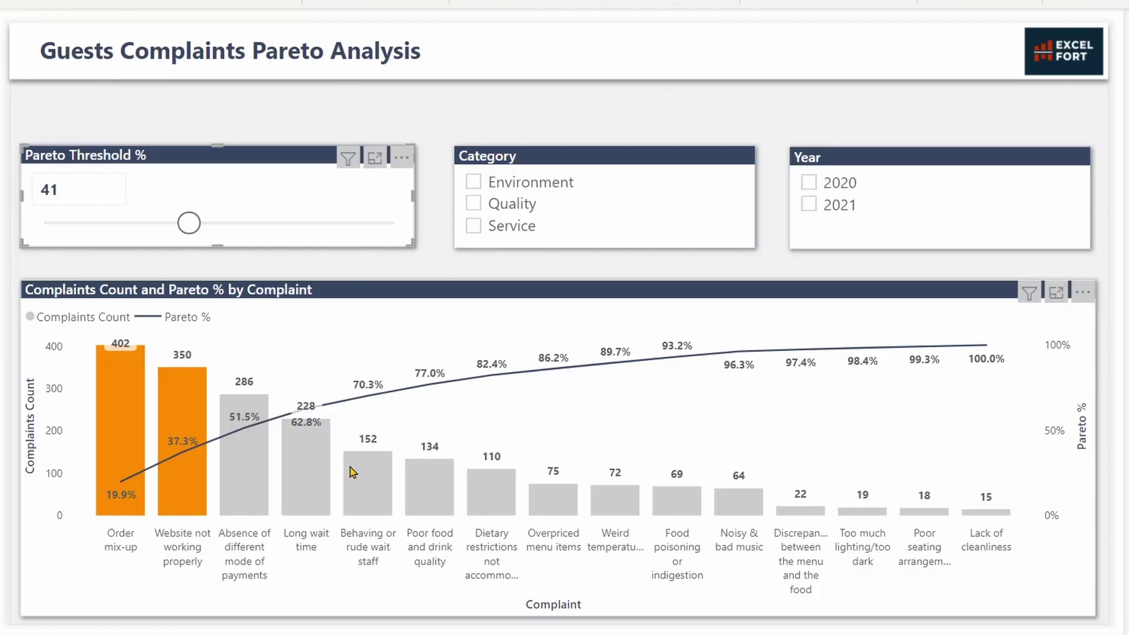
Raise the Pareto Threshold % slider from 41 to 63 so the first four complaint columns turn orange.
{"action": "mouse_move", "coordinate": [352, 469]}
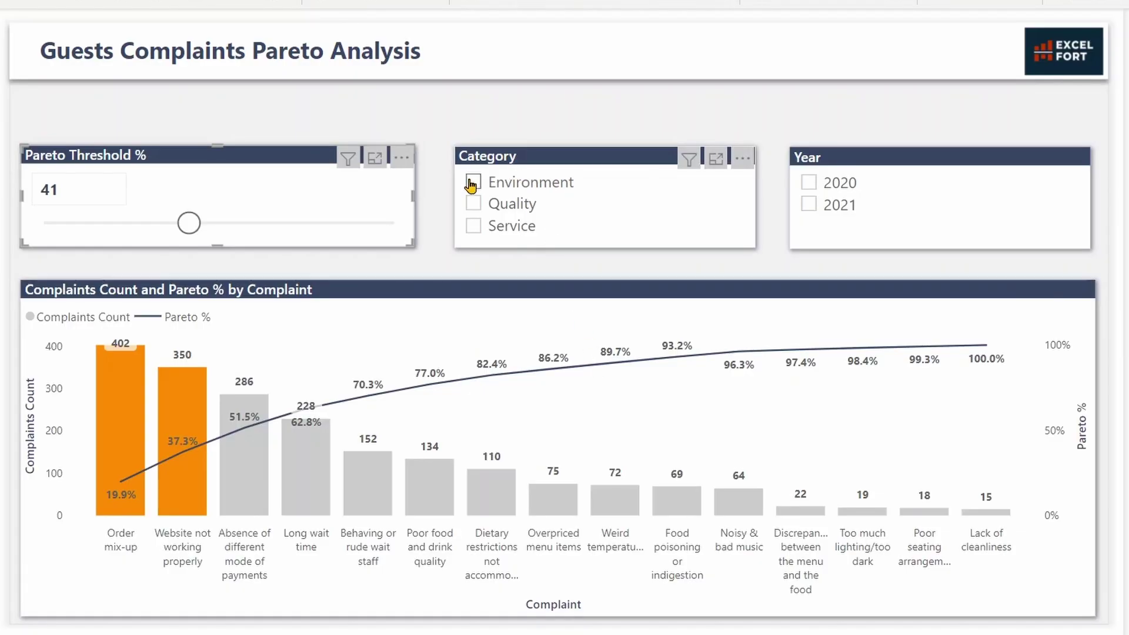
{"action": "left_click_drag", "start_coordinate": [189, 223], "coordinate": [225, 226]}
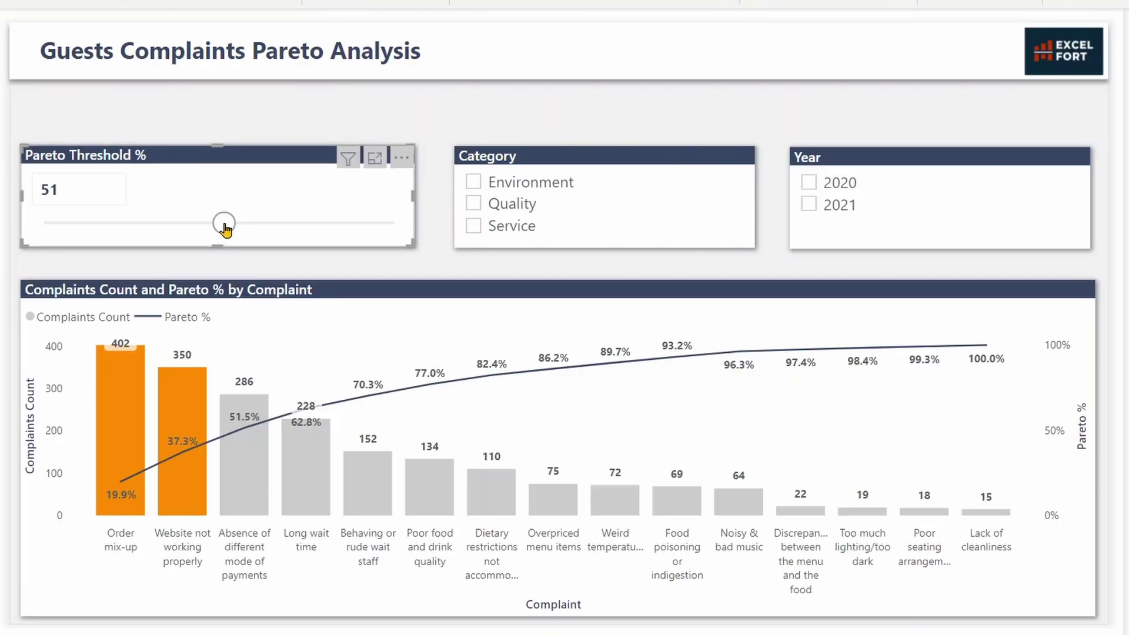
{"action": "left_click_drag", "start_coordinate": [225, 228], "coordinate": [266, 228]}
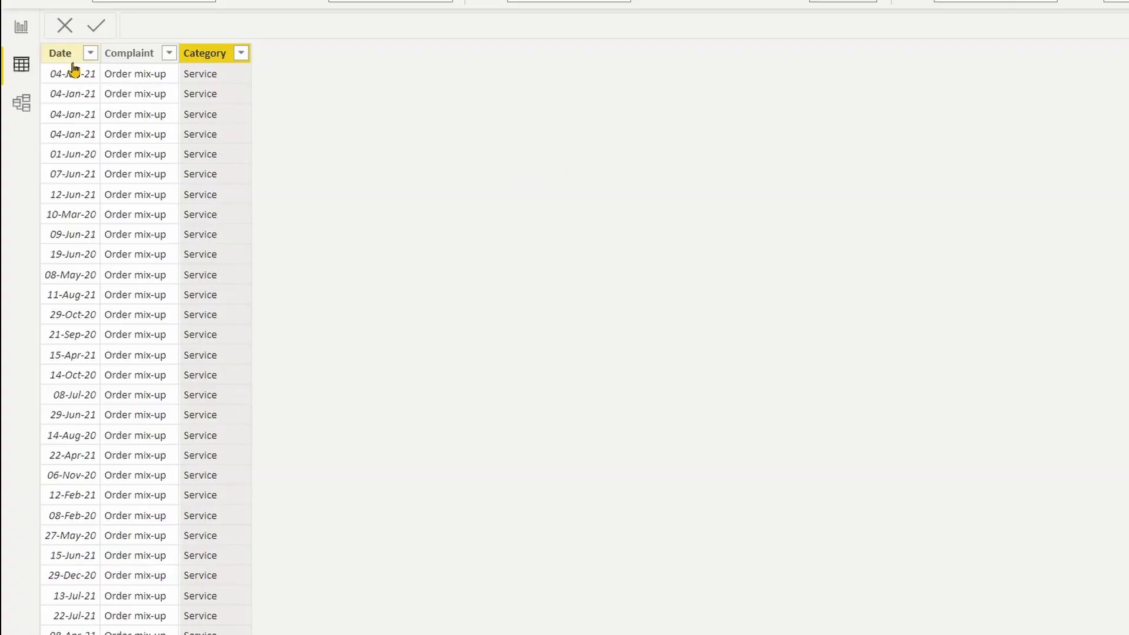
Open the Category column filter and cancel it unchanged, then switch to Model view.
{"action": "left_click", "coordinate": [242, 54]}
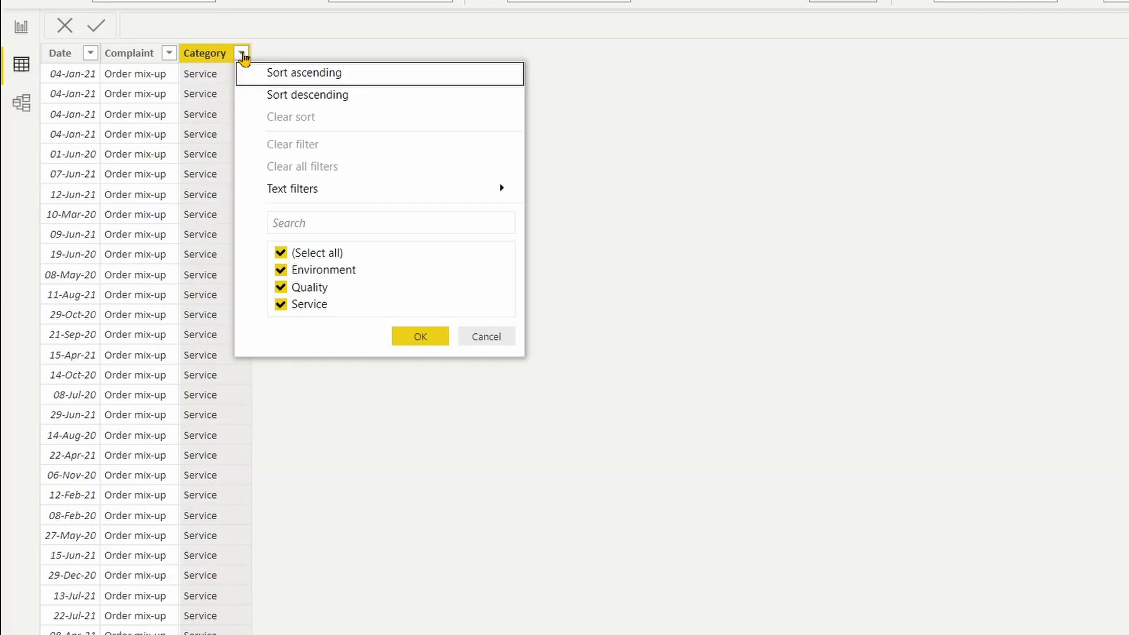
{"action": "left_click", "coordinate": [486, 338]}
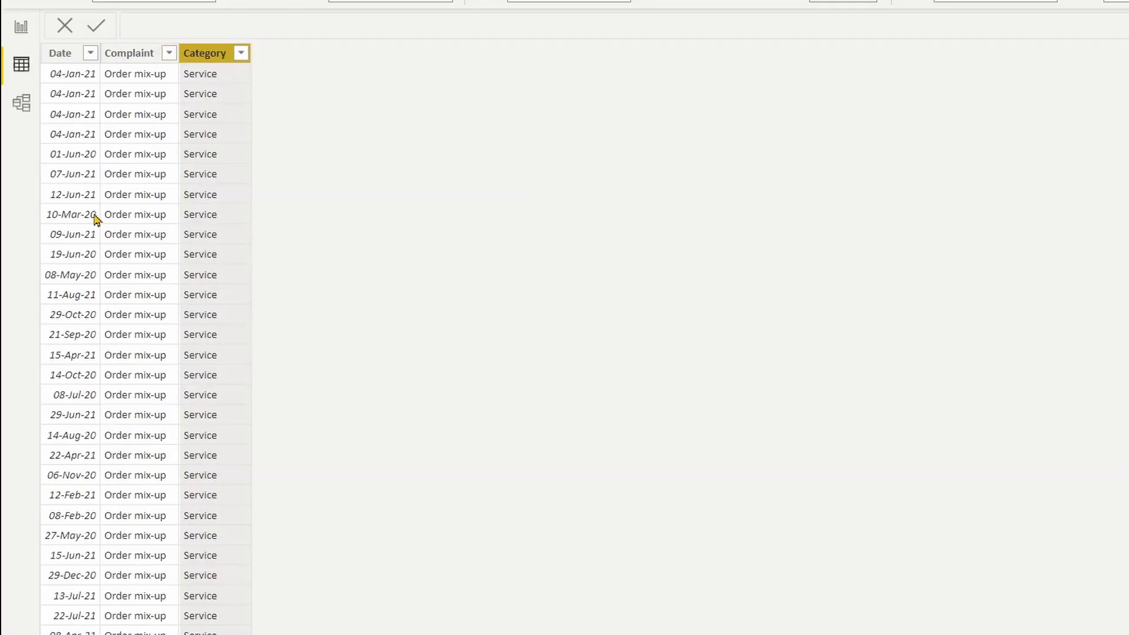
{"action": "left_click", "coordinate": [22, 104]}
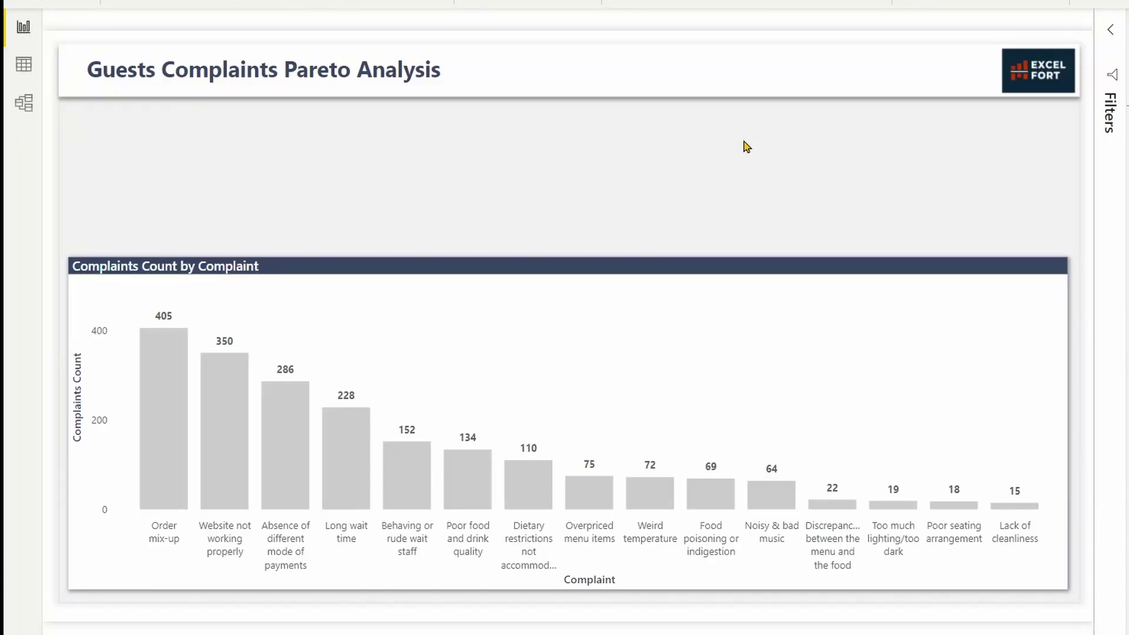
Select the grey Complaints Count by Complaint column chart on the Pareto Analysis page.
{"action": "left_click", "coordinate": [791, 304]}
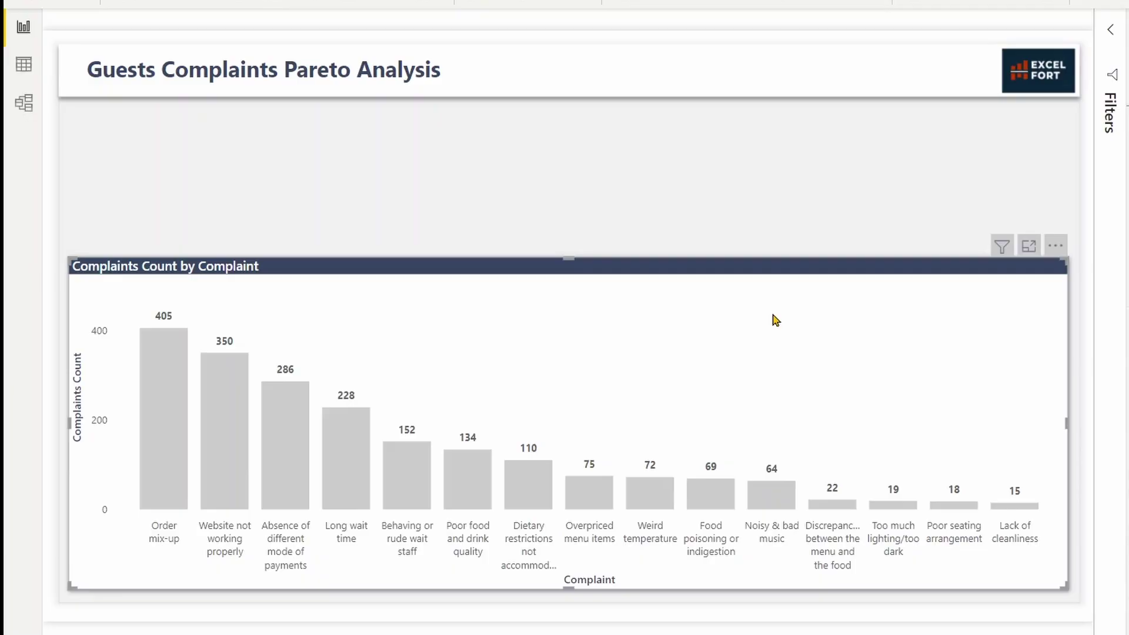
Create a new CompaintsData measure named 'Pareto %' and add blank lines for its formula.
{"action": "right_click", "coordinate": [1052, 107]}
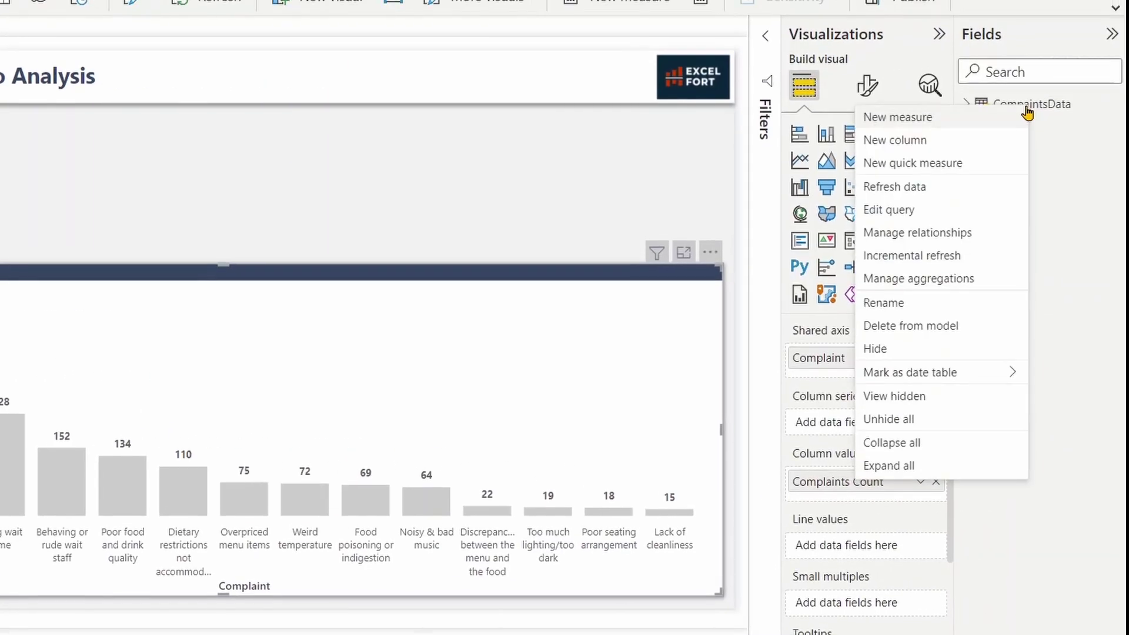
{"action": "key", "text": "Escape"}
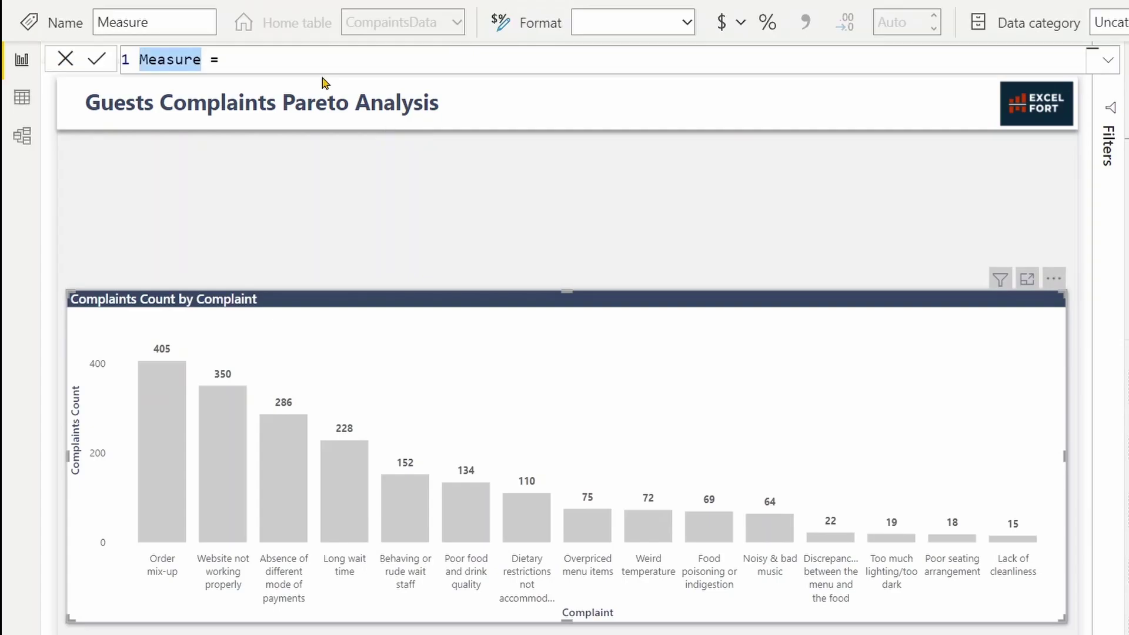
{"action": "type", "text": "Pareto "}
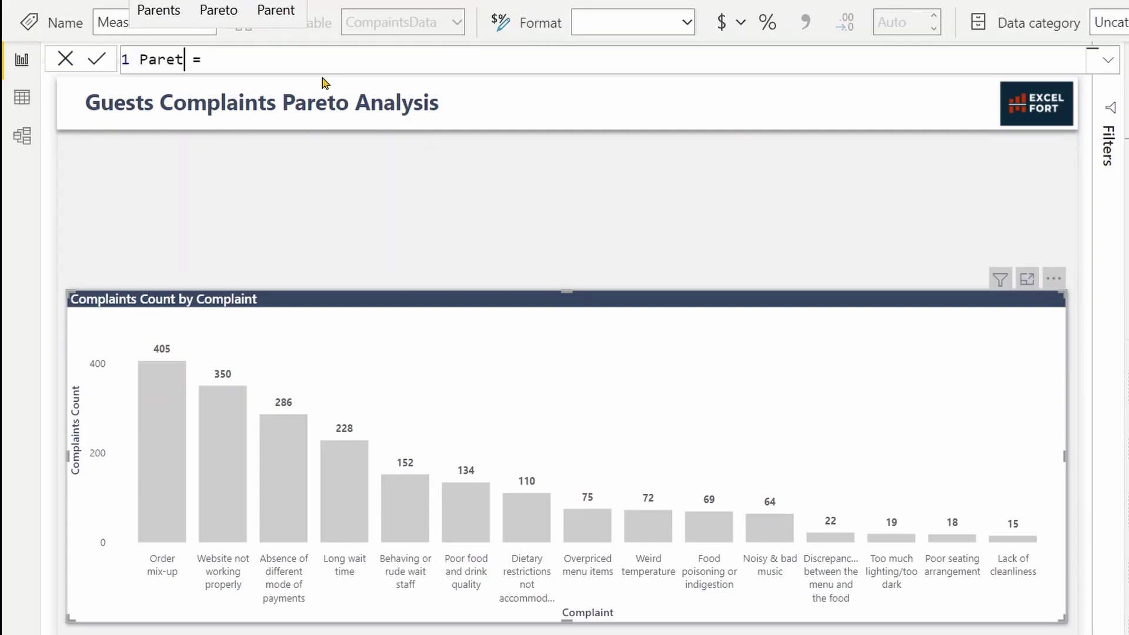
{"action": "type", "text": "%"}
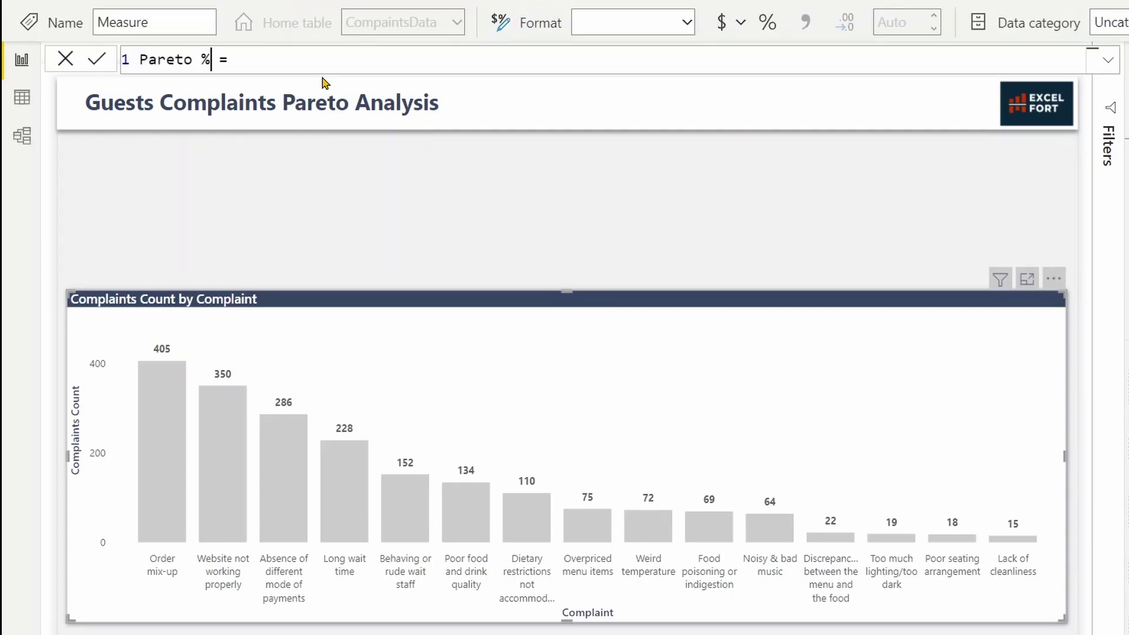
{"action": "key", "text": "Right"}
{"action": "key", "text": "Right"}
{"action": "key", "text": "shift+Return"}
{"action": "key", "text": "shift+Return"}
{"action": "key", "text": "shift+Return"}
{"action": "key", "text": "Up"}
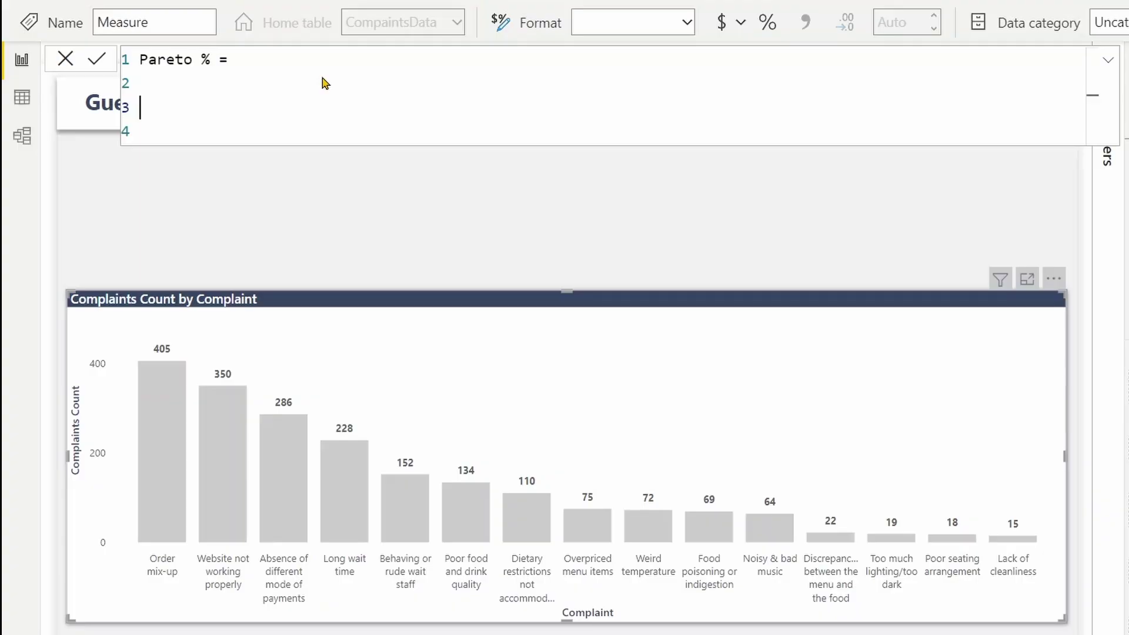
Start the formula with IF( ISINSCOPE( CompaintsData[Complaint] ), on its own lines.
{"action": "type", "text": "IF("}
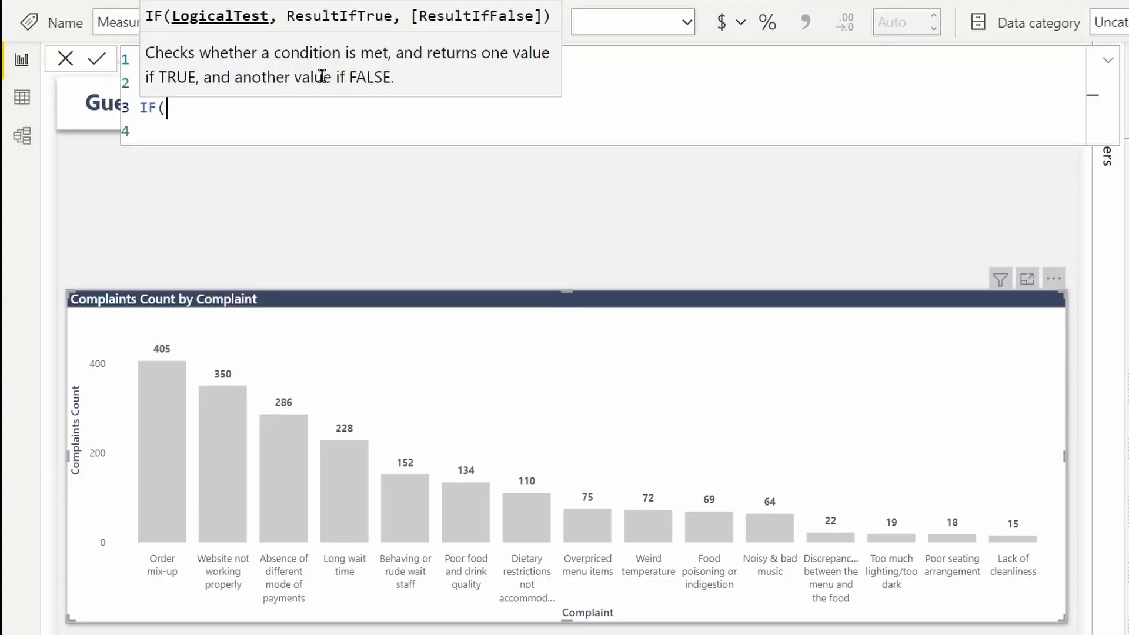
{"action": "key", "text": "shift+Return"}
{"action": "type", "text": "isin"}
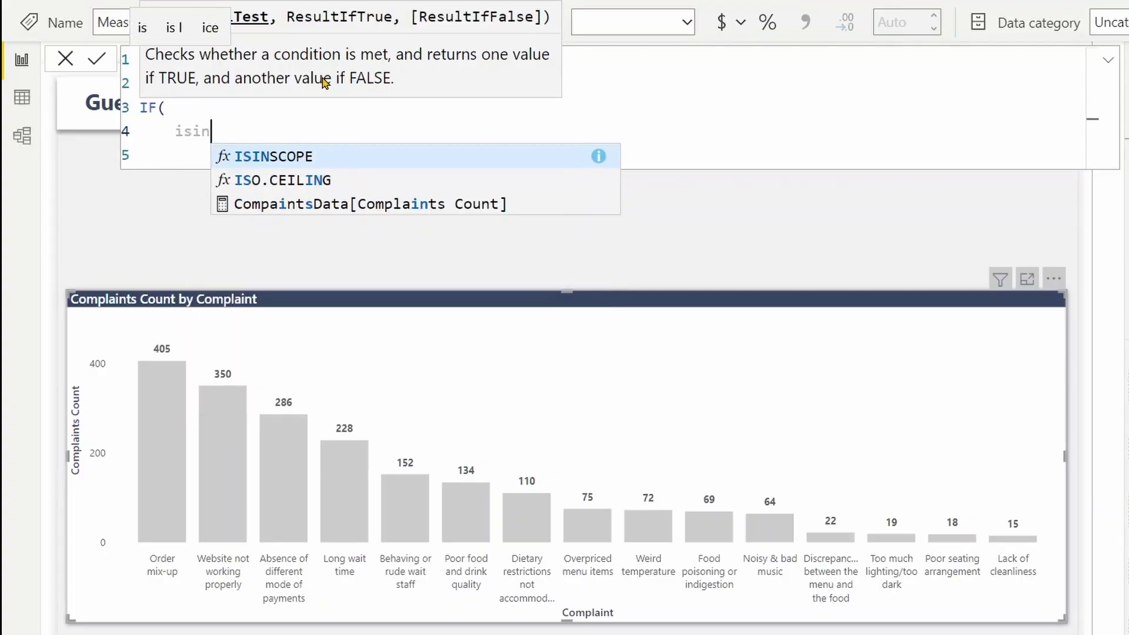
{"action": "key", "text": "Tab"}
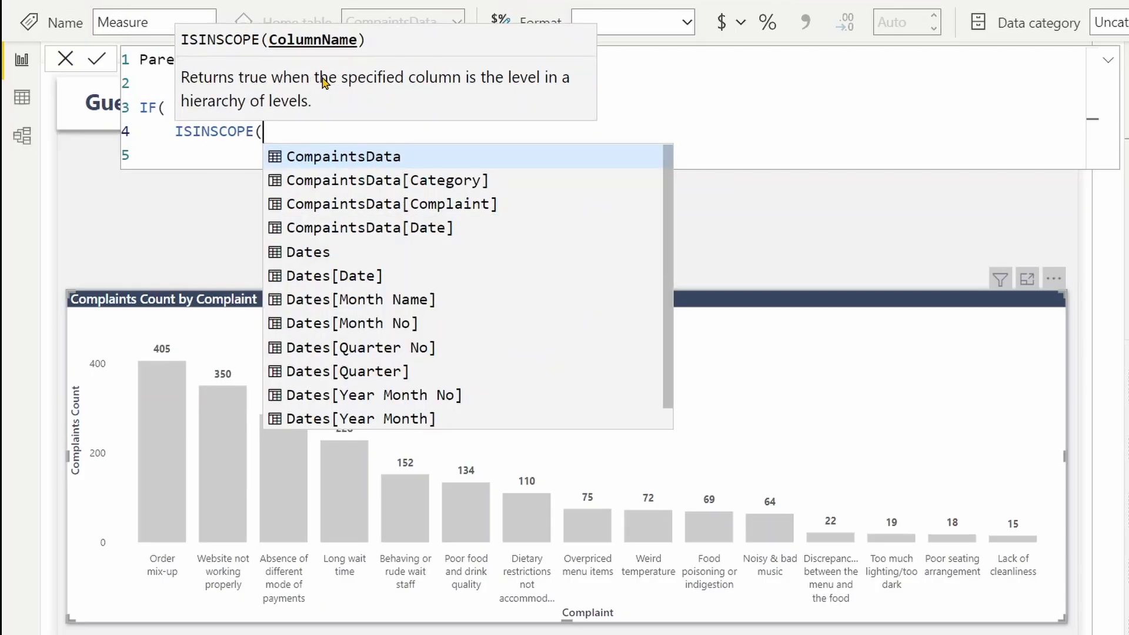
{"action": "type", "text": "comp"}
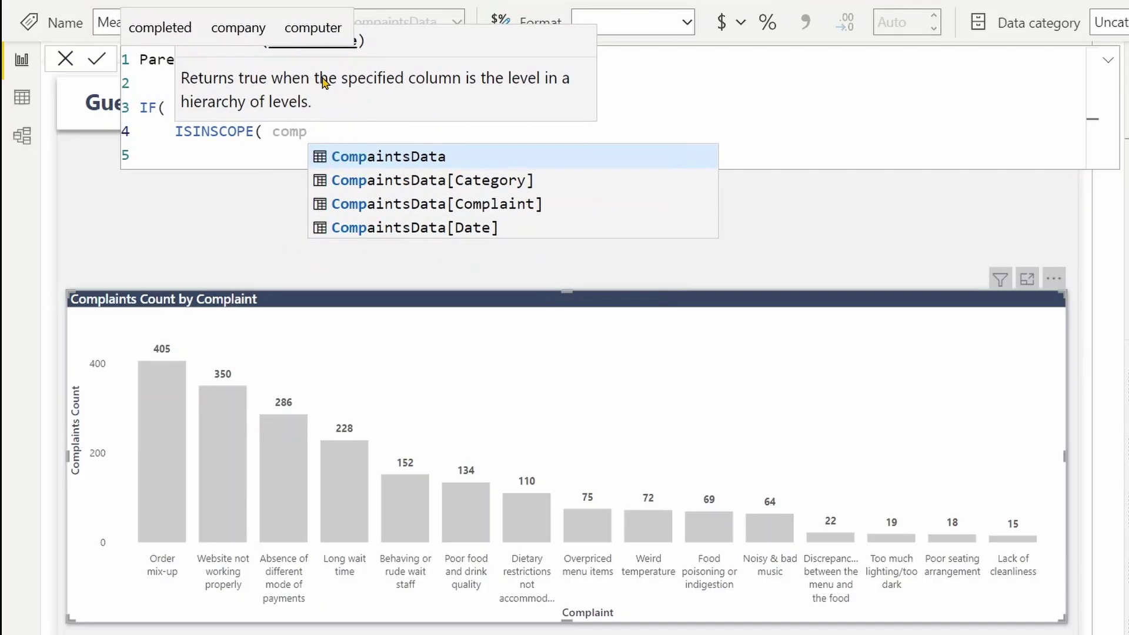
{"action": "key", "text": "Down"}
{"action": "key", "text": "Down"}
{"action": "key", "text": "Tab"}
{"action": "type", "text": "),"}
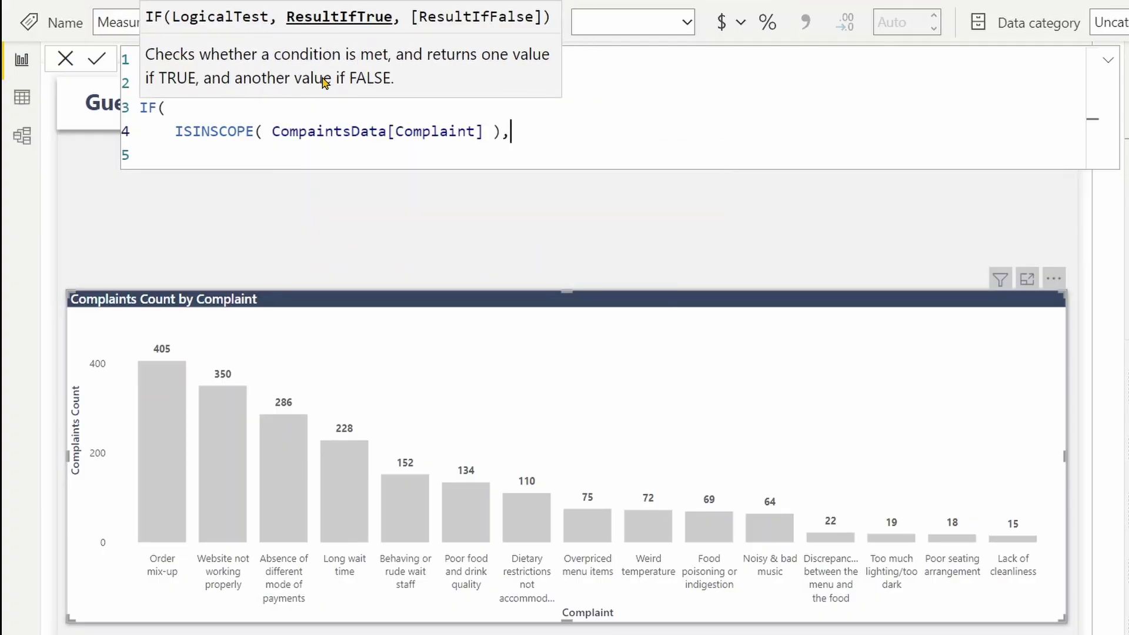
{"action": "key", "text": "Return"}
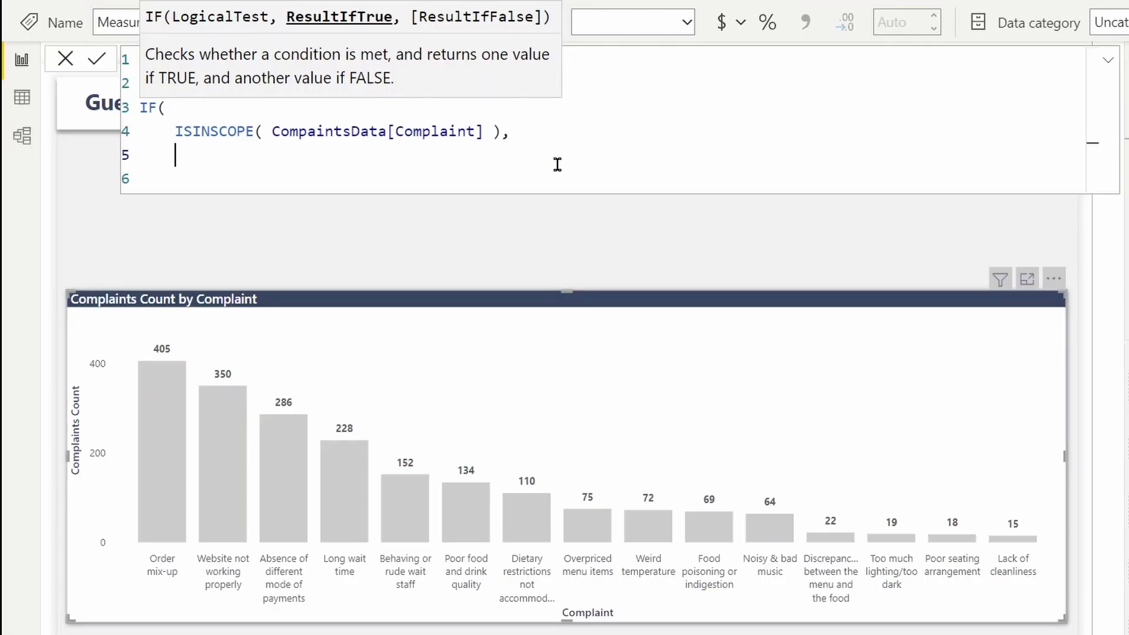
Add VAR __AllselectedComp = ALLSELECTED( CompaintsData[Complaint] ) to the formula.
{"action": "type", "text": "VAR __Allselected"}
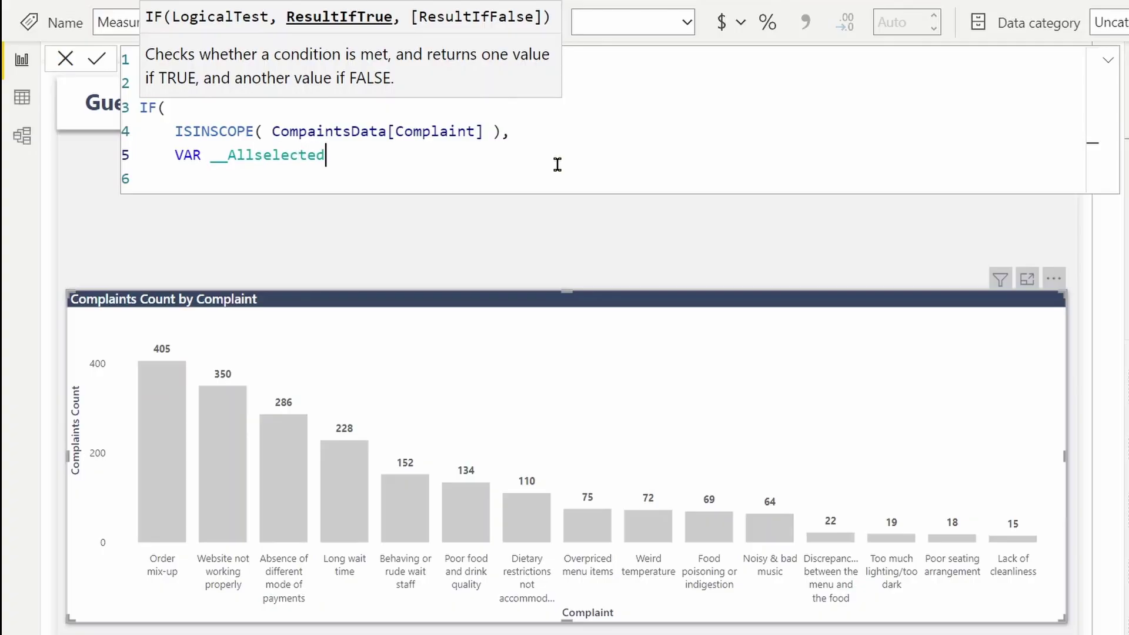
{"action": "type", "text": "Comp = allse"}
{"action": "key", "text": "Tab"}
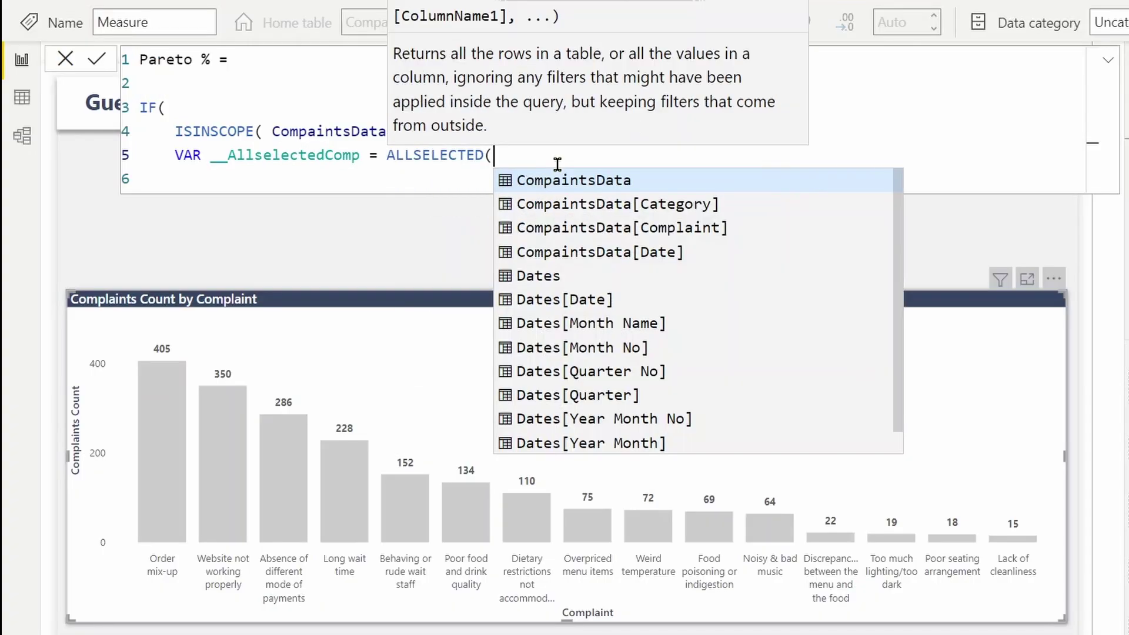
{"action": "type", "text": "comp"}
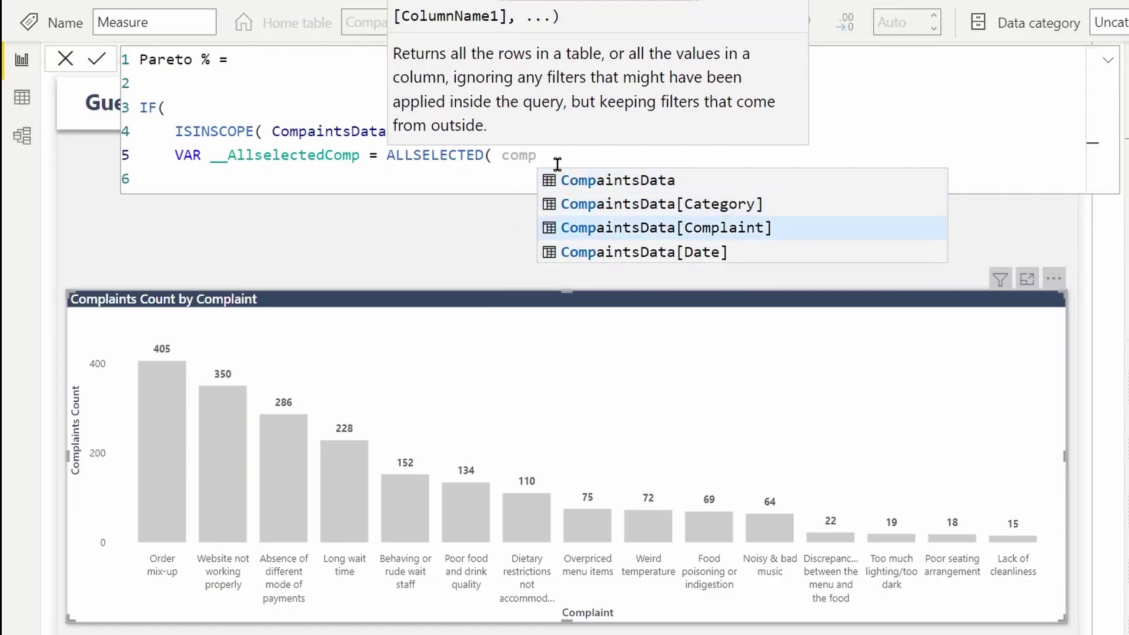
{"action": "key", "text": "Tab"}
{"action": "type", "text": ")"}
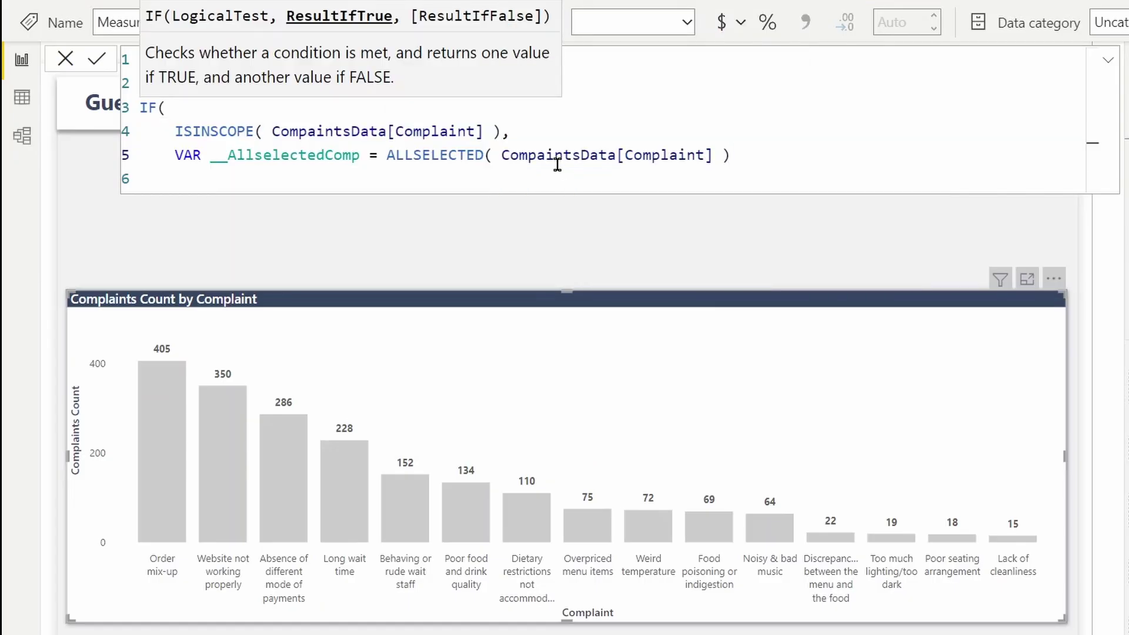
{"action": "key", "text": "Return"}
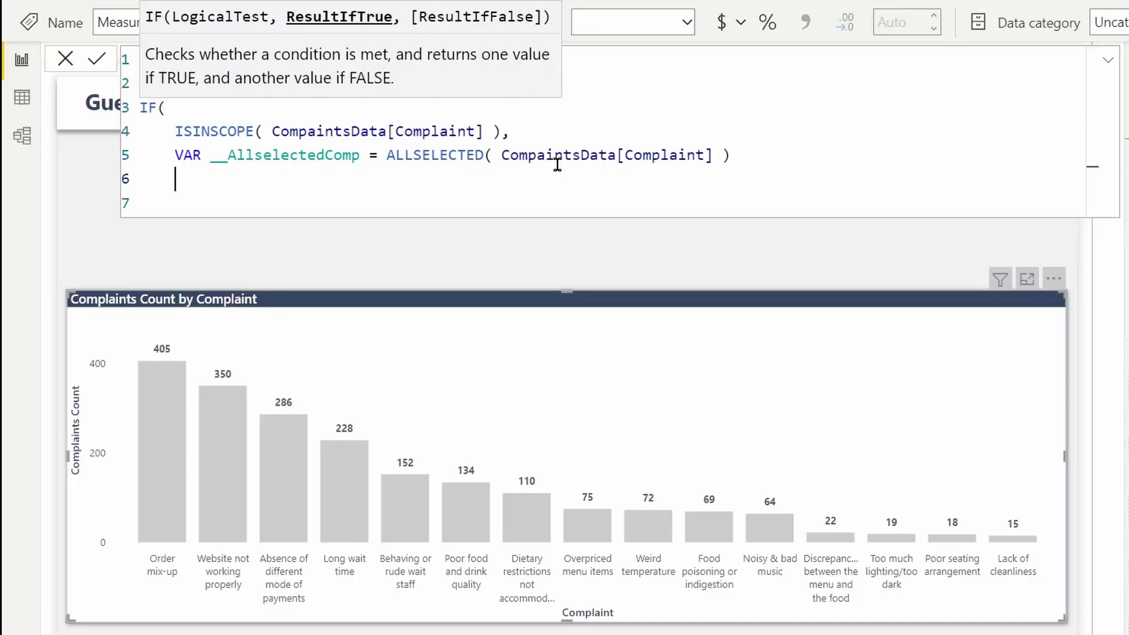
{"action": "type", "text": "VAR __CompTable = add"}
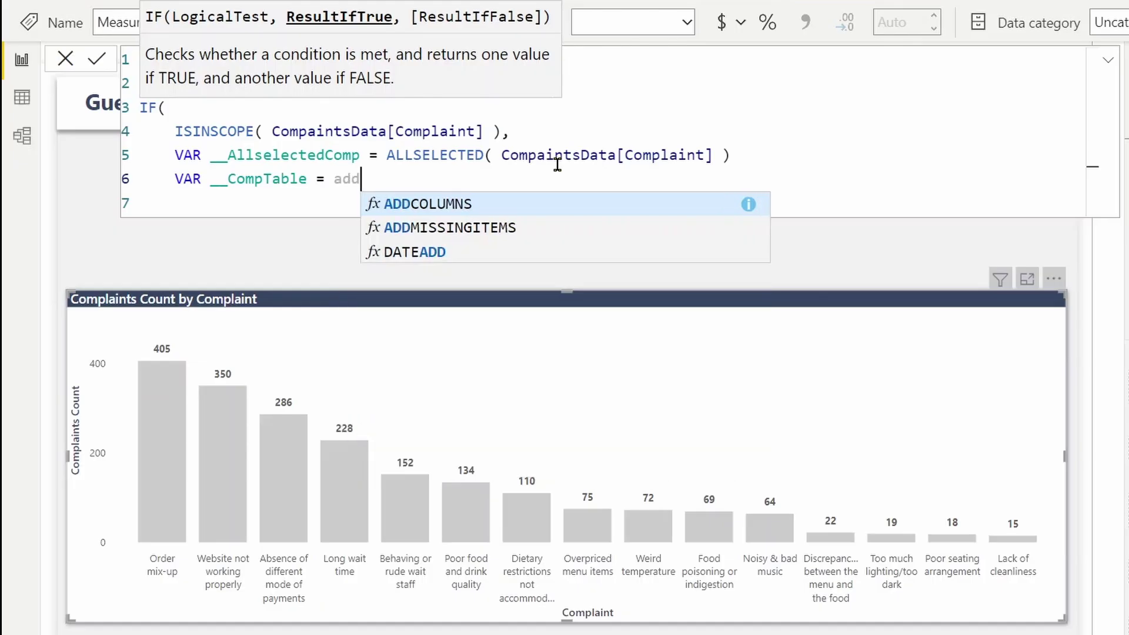
{"action": "key", "text": "Tab"}
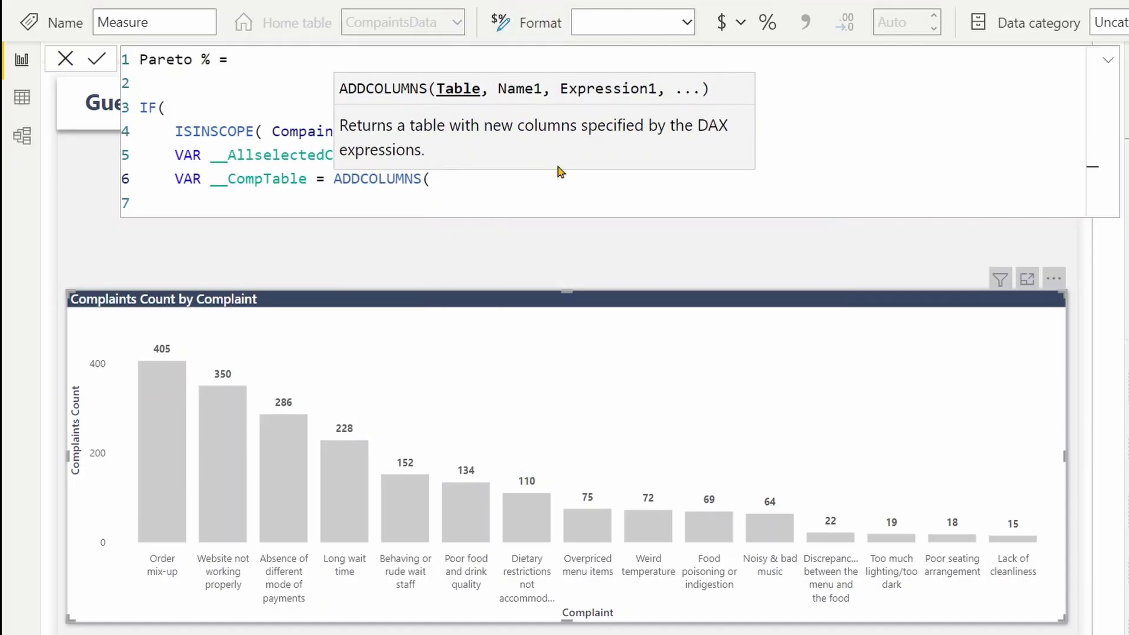
{"action": "type", "text": "__"}
{"action": "key", "text": "Tab"}
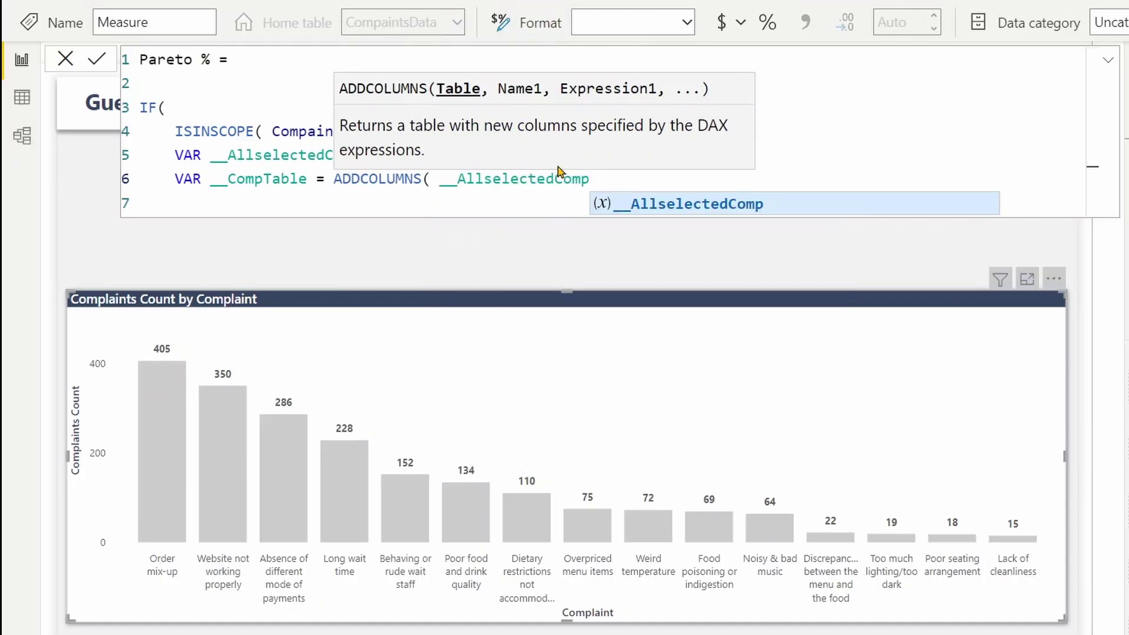
{"action": "type", "text": ","}
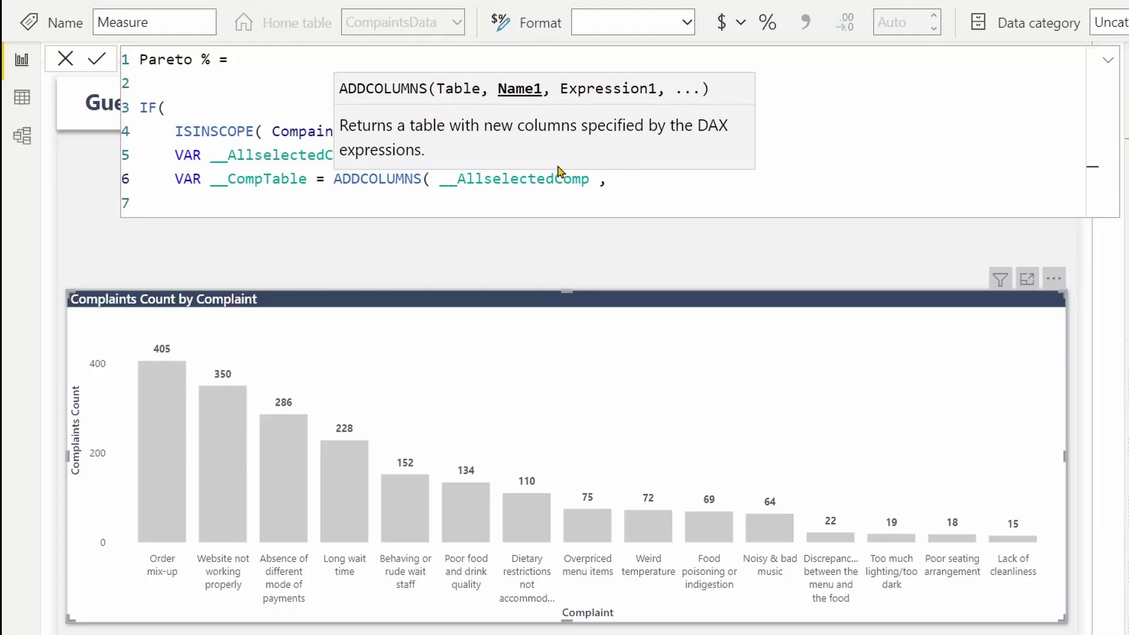
{"action": "type", "text": "\"@Count\" , "}
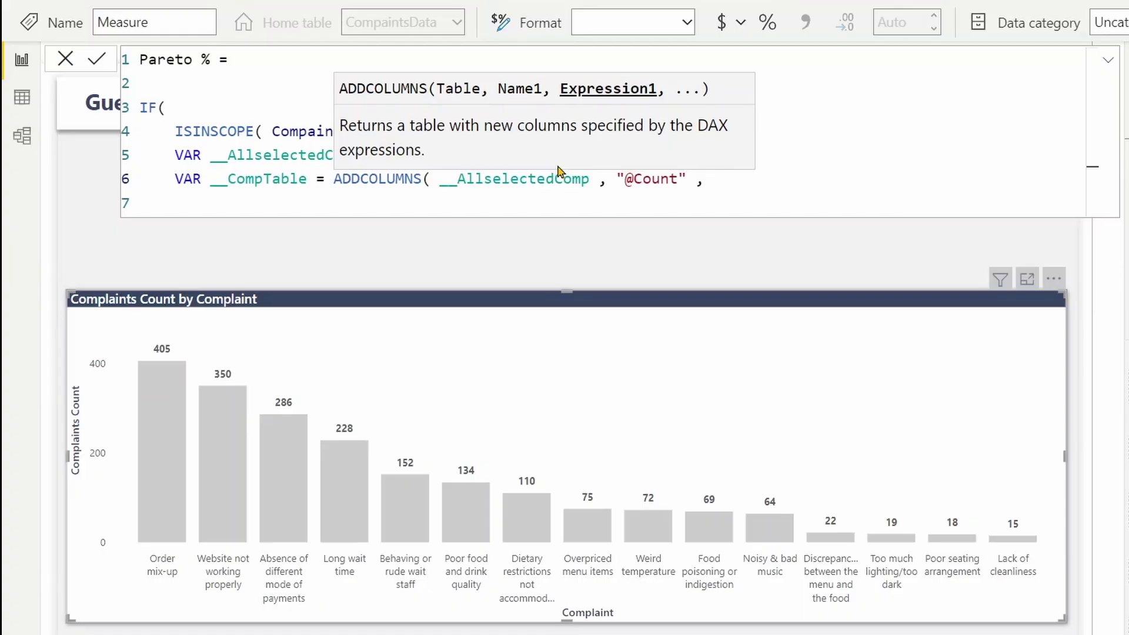
{"action": "type", "text": " ["}
{"action": "key", "text": "Down"}
{"action": "key", "text": "Tab"}
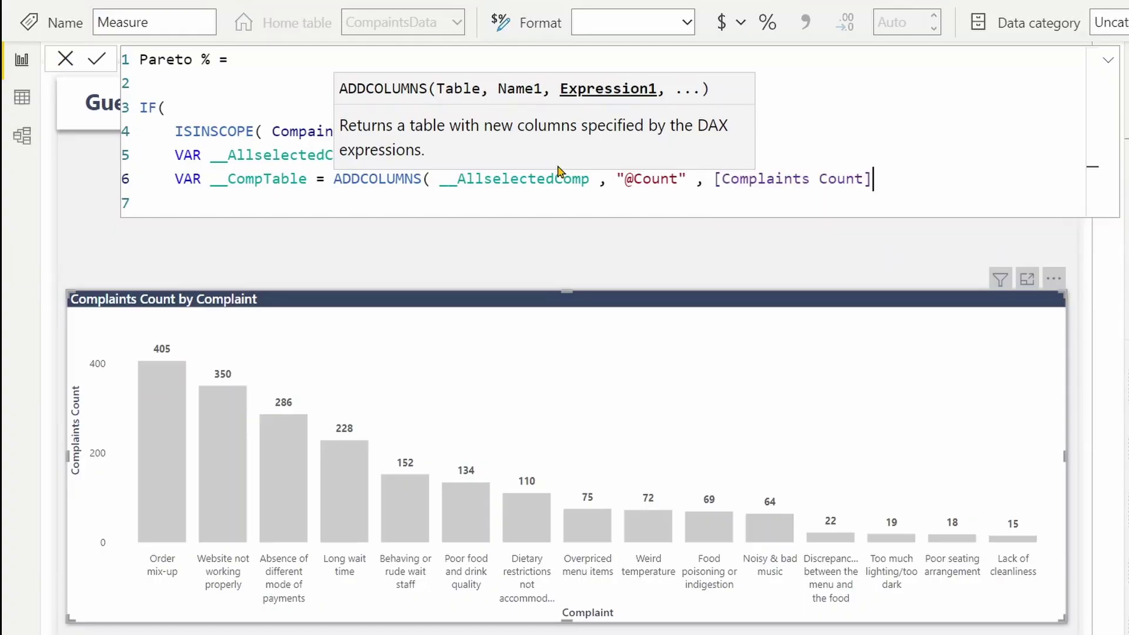
{"action": "type", "text": ")"}
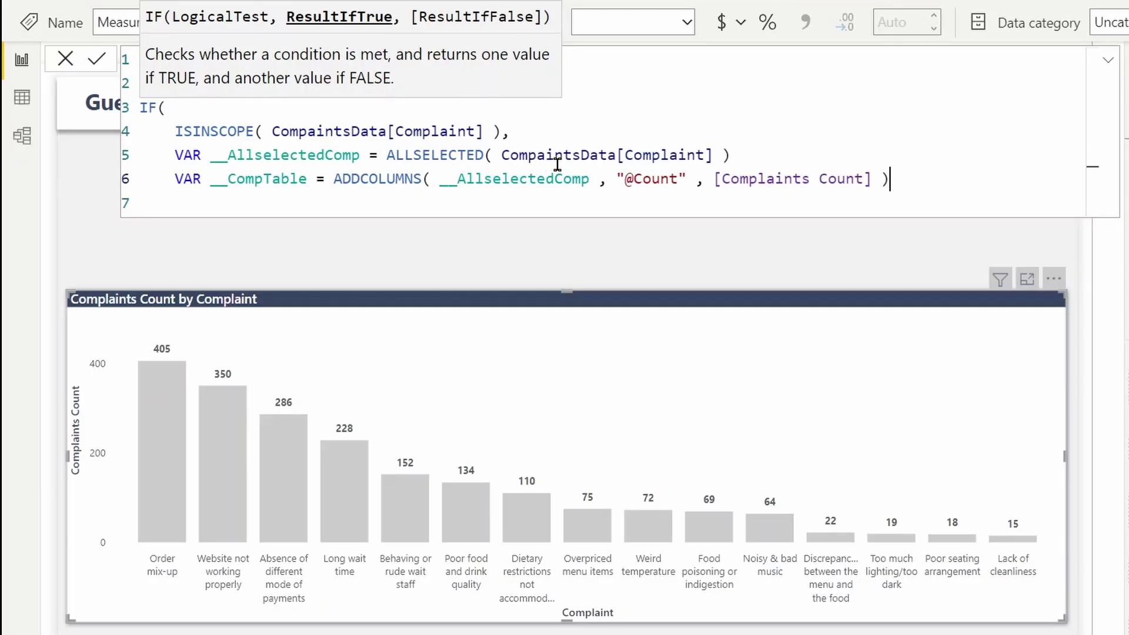
Add a Return line starting CONCATENATEX( __CompTable, CompaintsData[Complaint].
{"action": "key", "text": "Return"}
{"action": "type", "text": "Retur"}
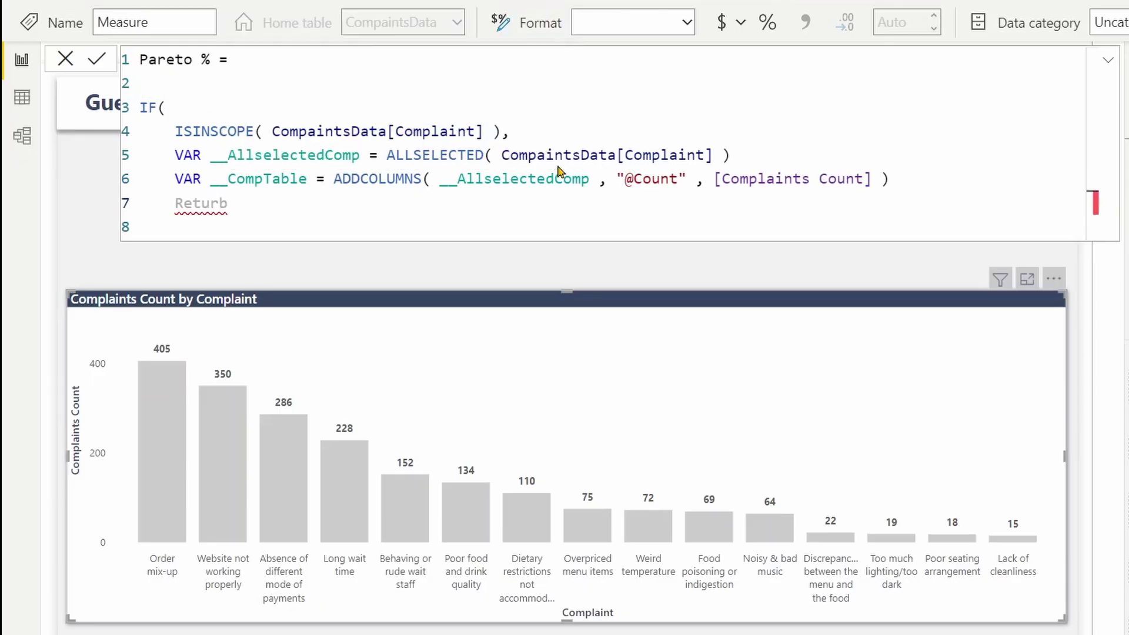
{"action": "type", "text": "n"}
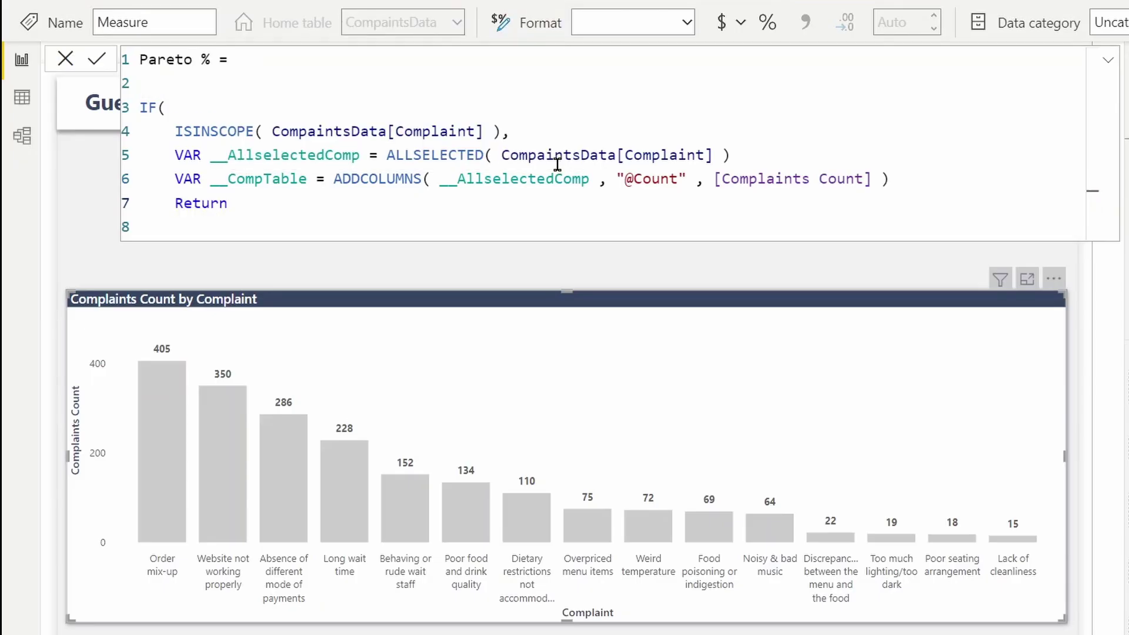
{"action": "key", "text": "Return"}
{"action": "key", "text": "Tab"}
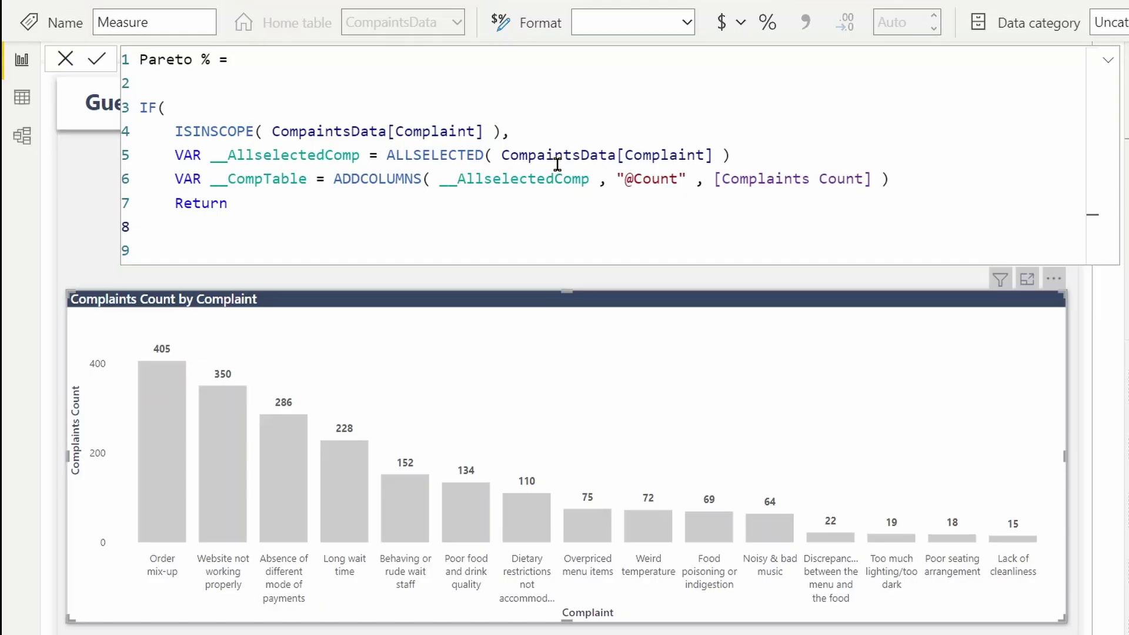
{"action": "type", "text": "conc"}
{"action": "key", "text": "Tab"}
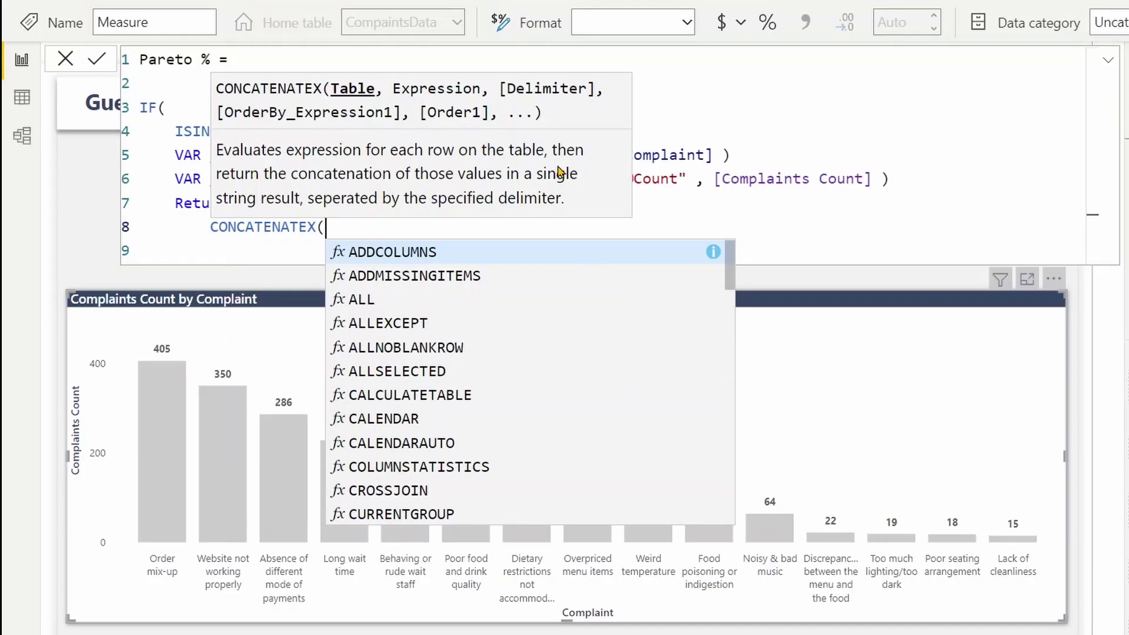
{"action": "type", "text": "_"}
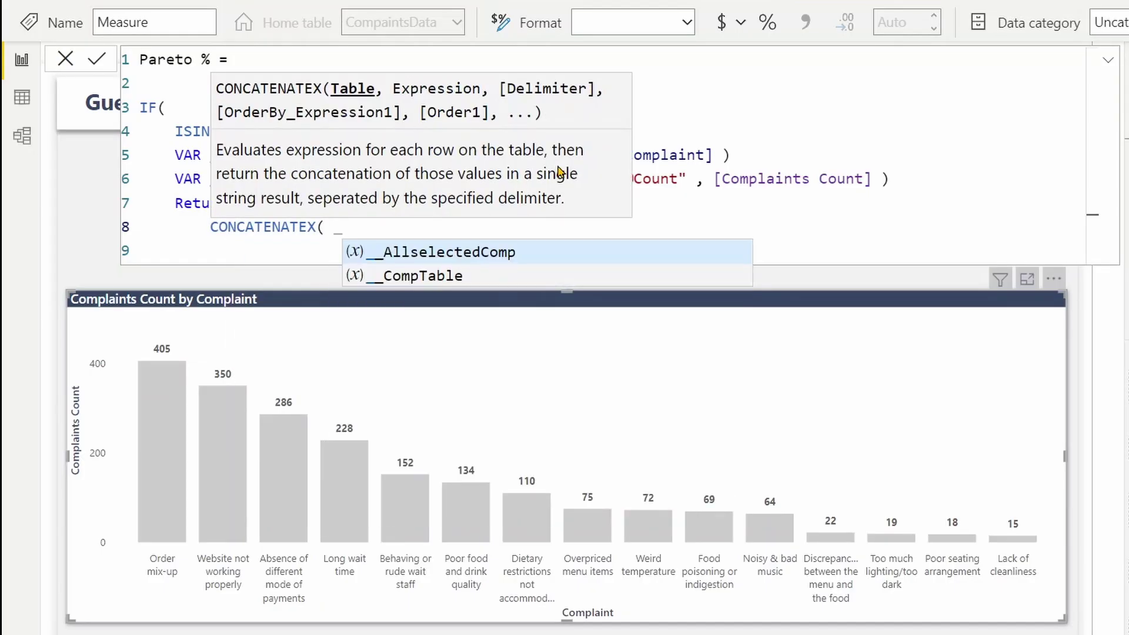
{"action": "type", "text": "_CompTable , "}
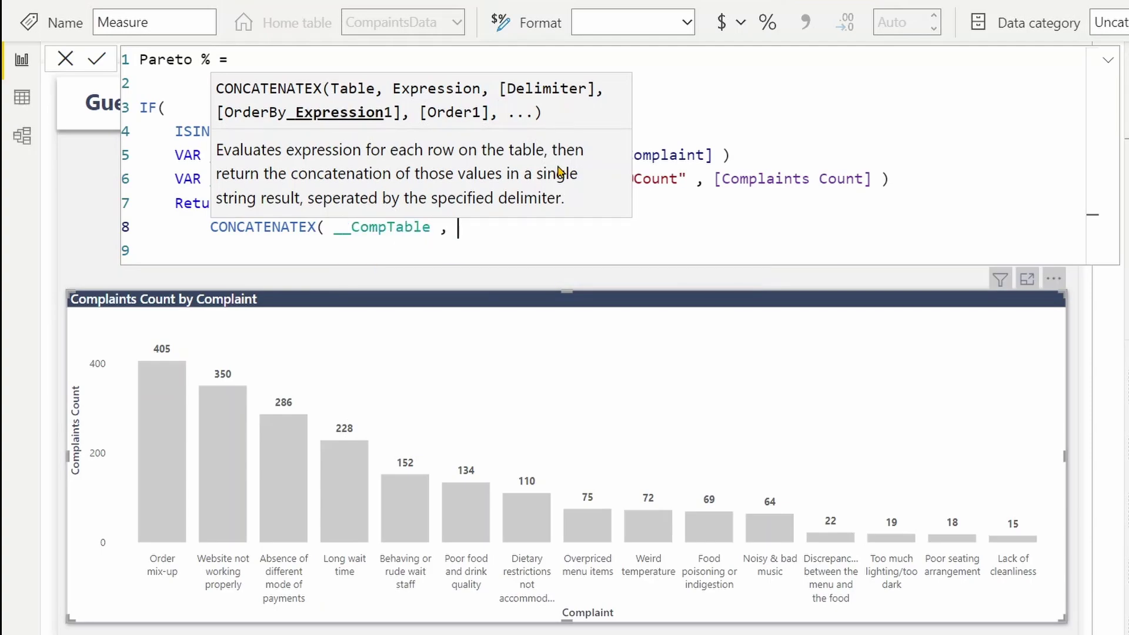
{"action": "type", "text": "comp"}
{"action": "key", "text": "Down"}
{"action": "key", "text": "Down"}
{"action": "key", "text": "Down"}
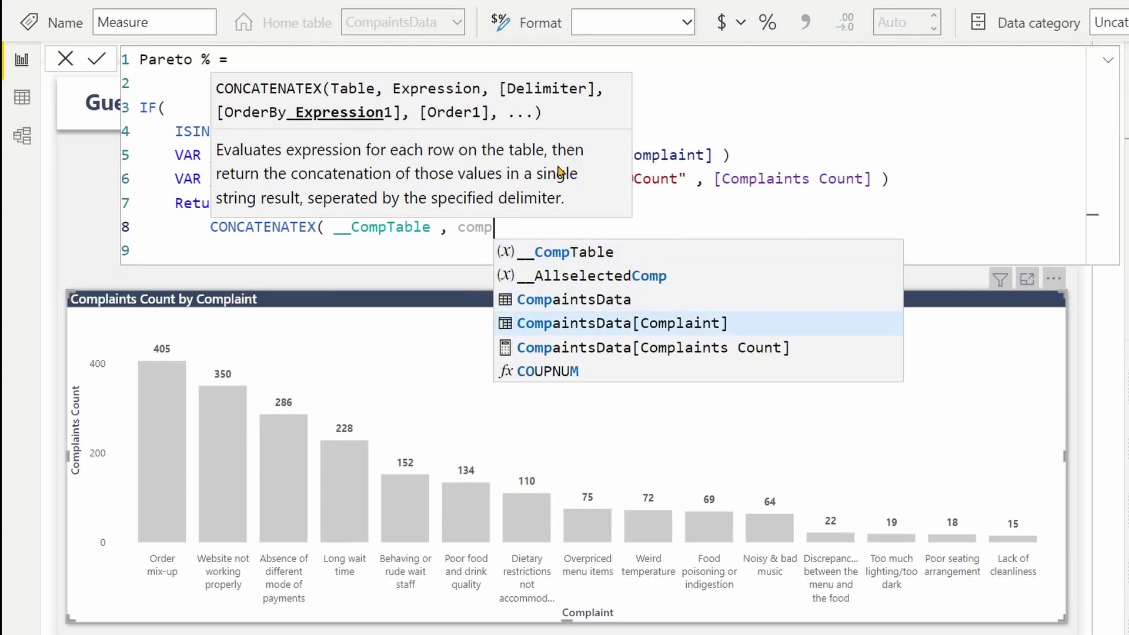
{"action": "key", "text": "Tab"}
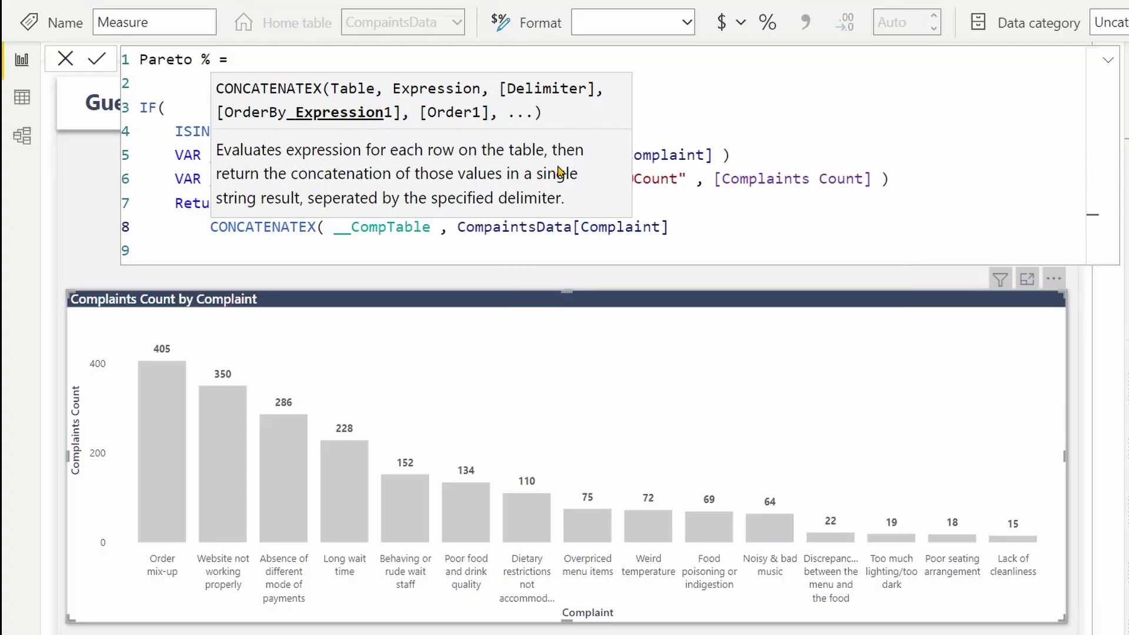
{"action": "type", "text": "& \", \" & ["}
{"action": "key", "text": "Tab"}
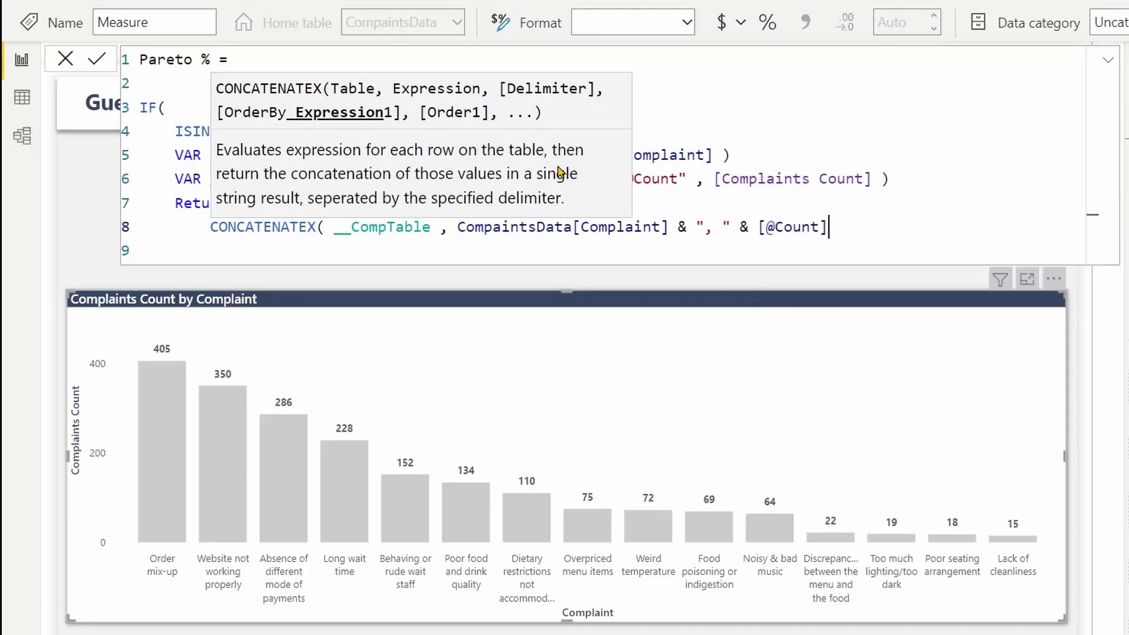
{"action": "type", "text": ","}
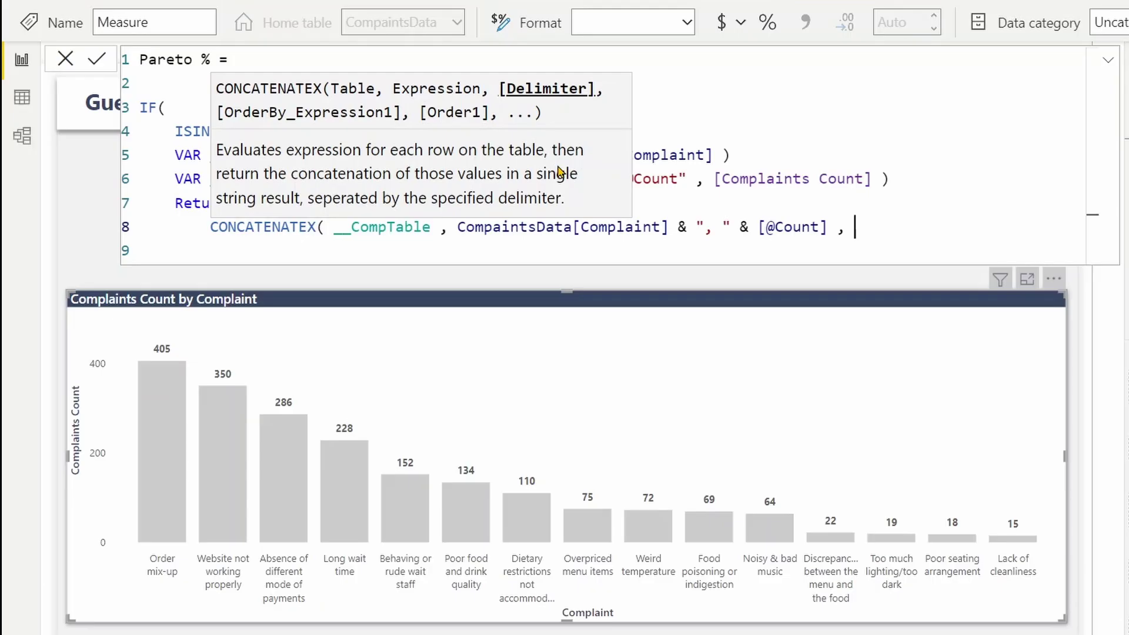
{"action": "type", "text": "unic"}
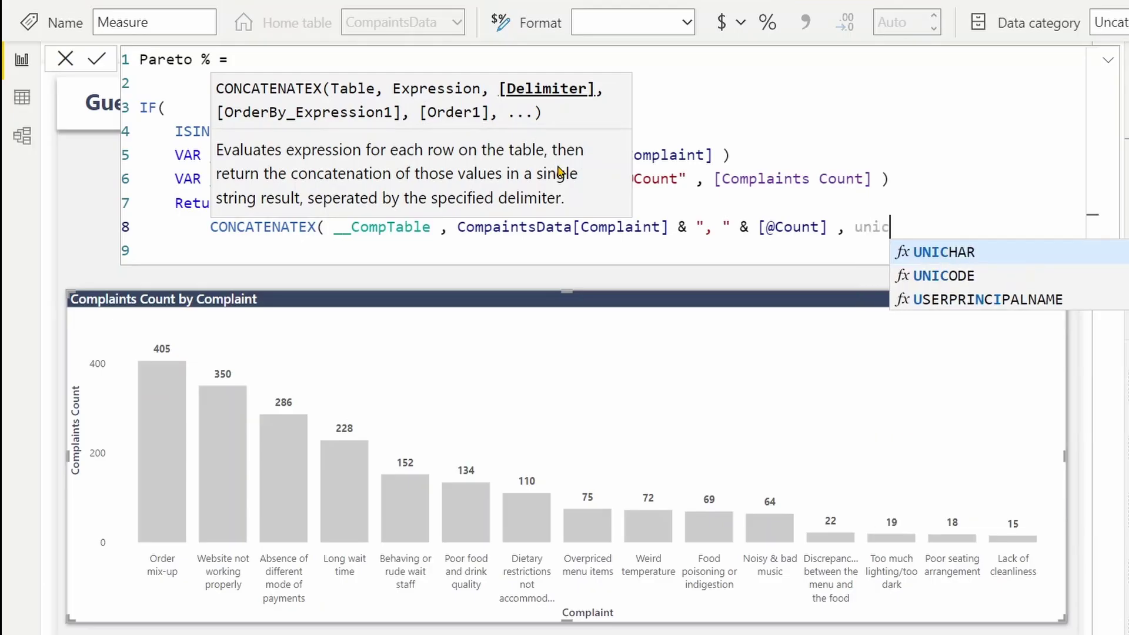
{"action": "key", "text": "Tab"}
{"action": "type", "text": "10"}
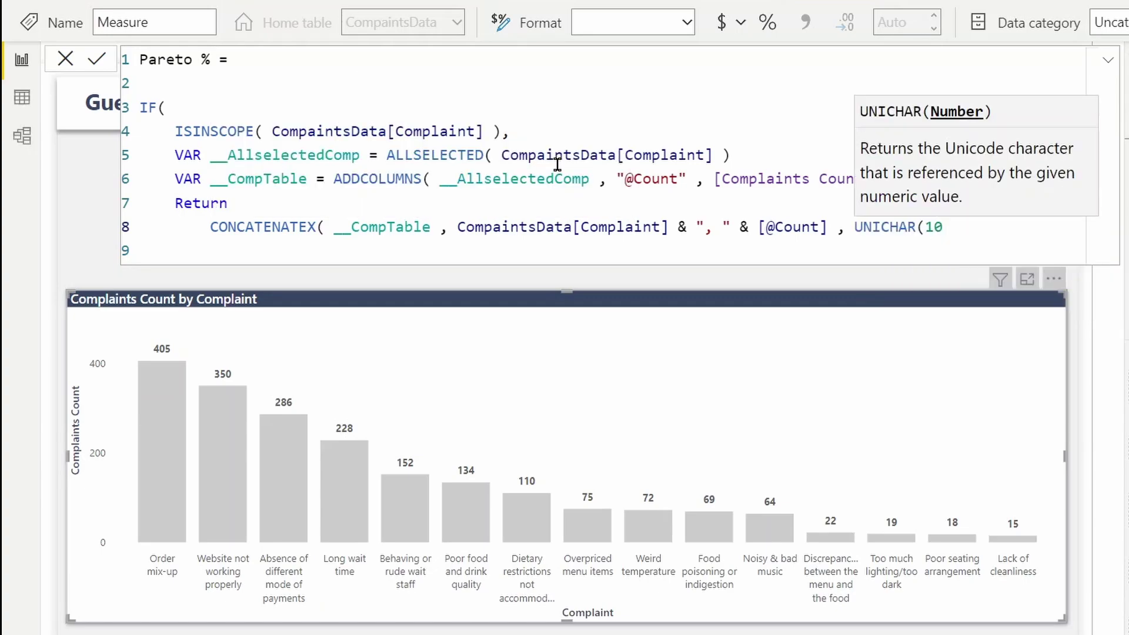
{"action": "type", "text": "))"}
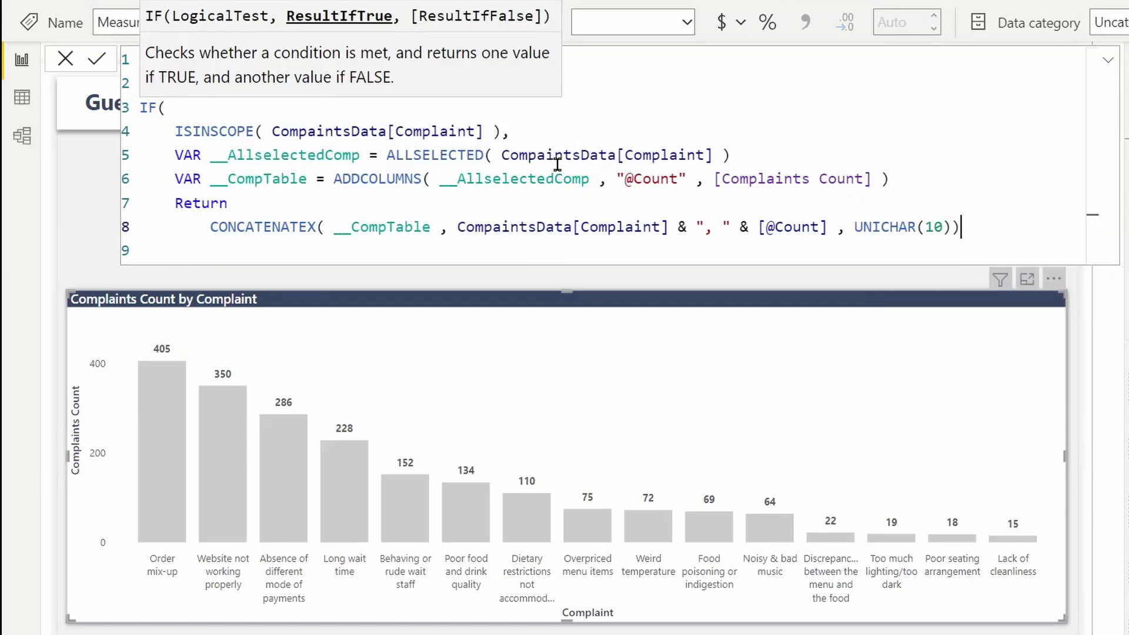
{"action": "type", "text": ")"}
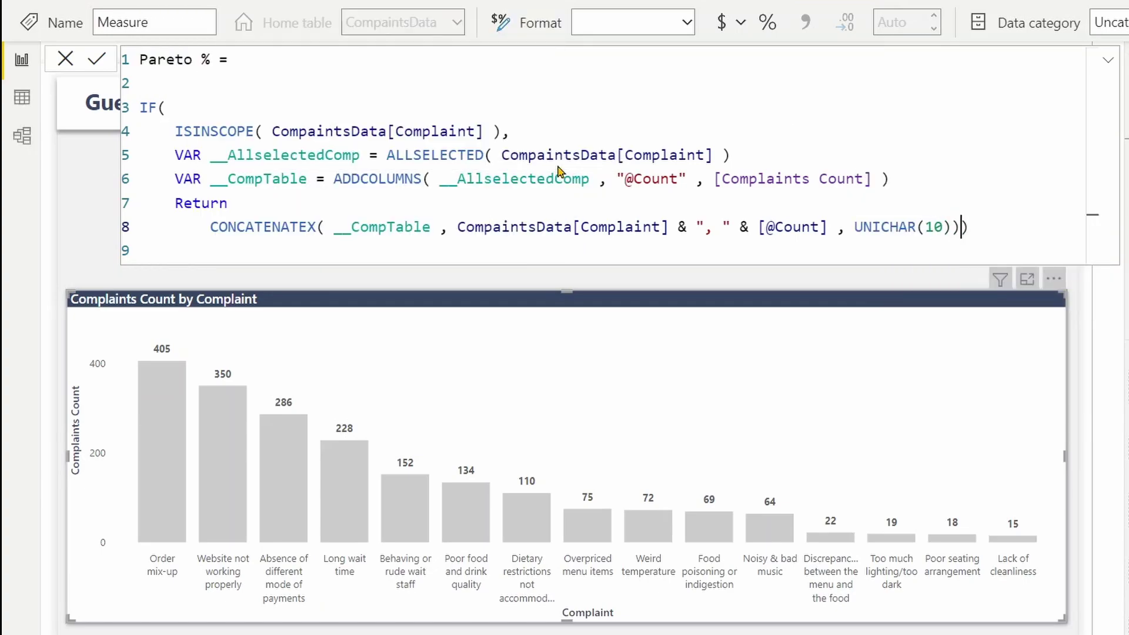
Put the IF's closing bracket on its own line and commit the Pareto % measure.
{"action": "key", "text": "shift+Return"}
{"action": "key", "text": "BackSpace"}
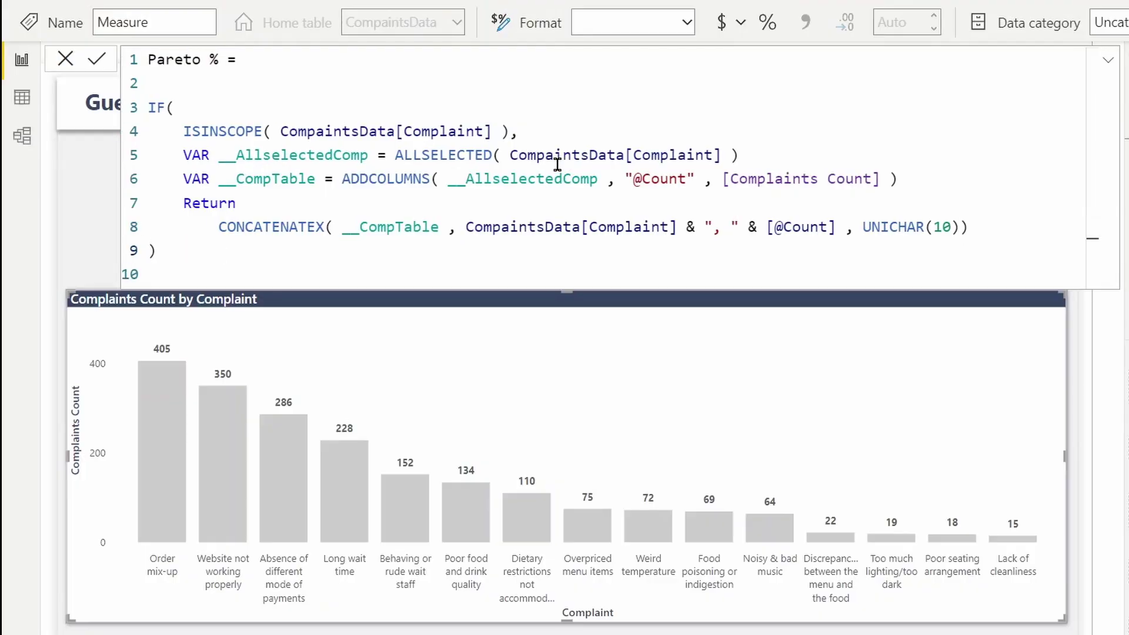
{"action": "key", "text": "Left"}
{"action": "key", "text": "Left"}
{"action": "key", "text": "Return"}
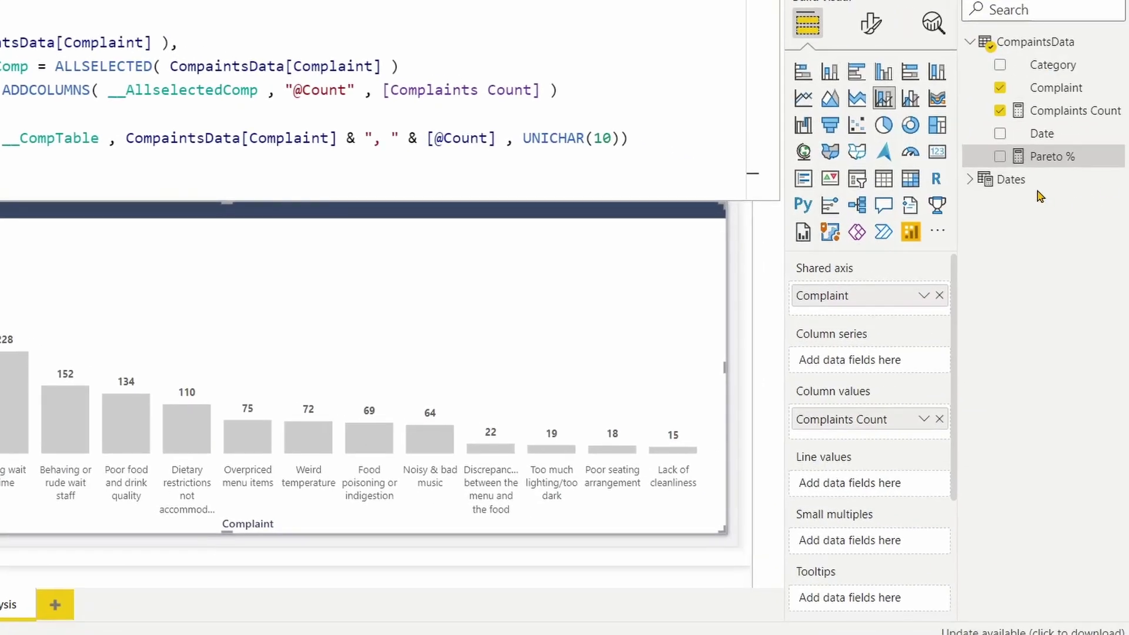
Add Pareto % to the chart's Tooltips well, then select __CompTable in the formula.
{"action": "left_click_drag", "start_coordinate": [1023, 157], "coordinate": [860, 600]}
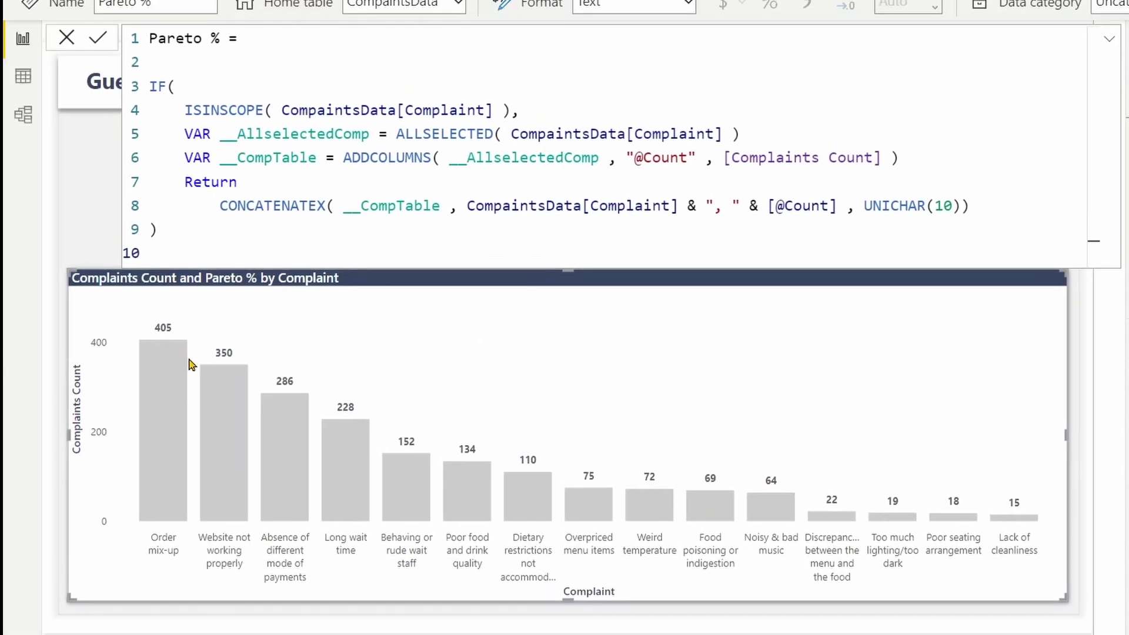
{"action": "mouse_move", "coordinate": [3, 325]}
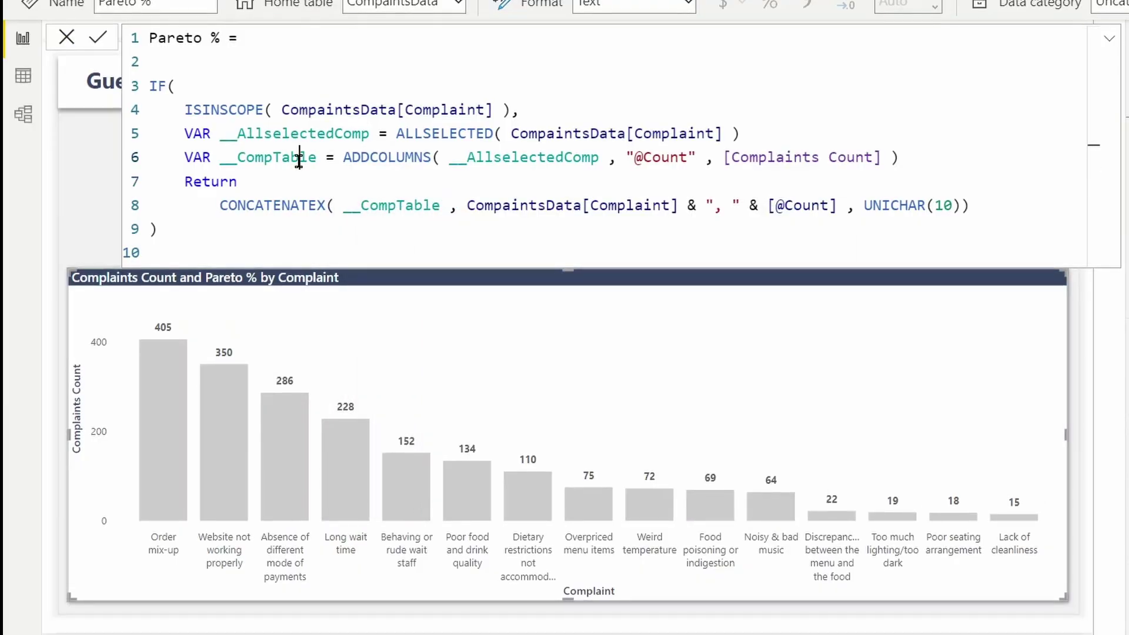
{"action": "double_click", "coordinate": [298, 161]}
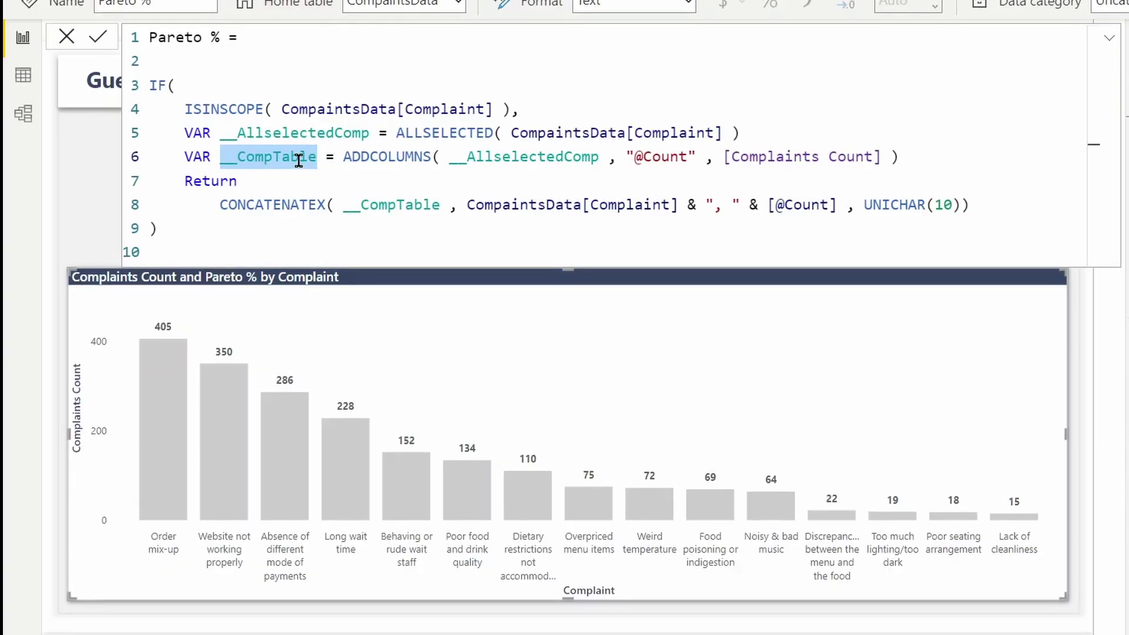
Add VAR __CurrentCount = [Complaints Count] after the __CompTable line.
{"action": "left_click", "coordinate": [908, 159]}
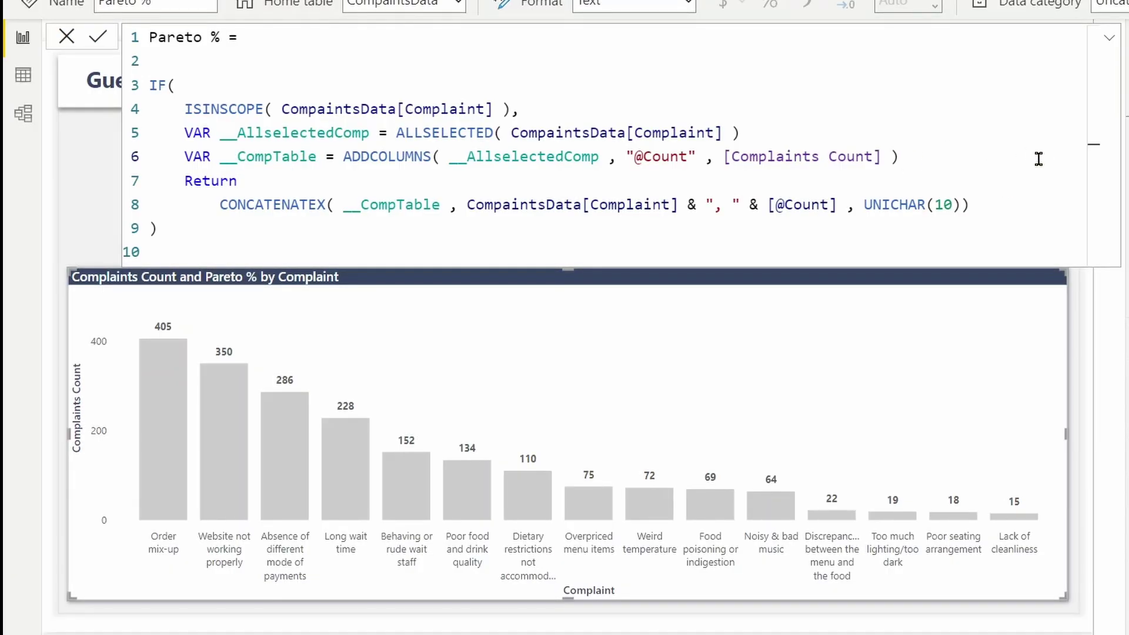
{"action": "key", "text": "Return"}
{"action": "type", "text": "VAR "}
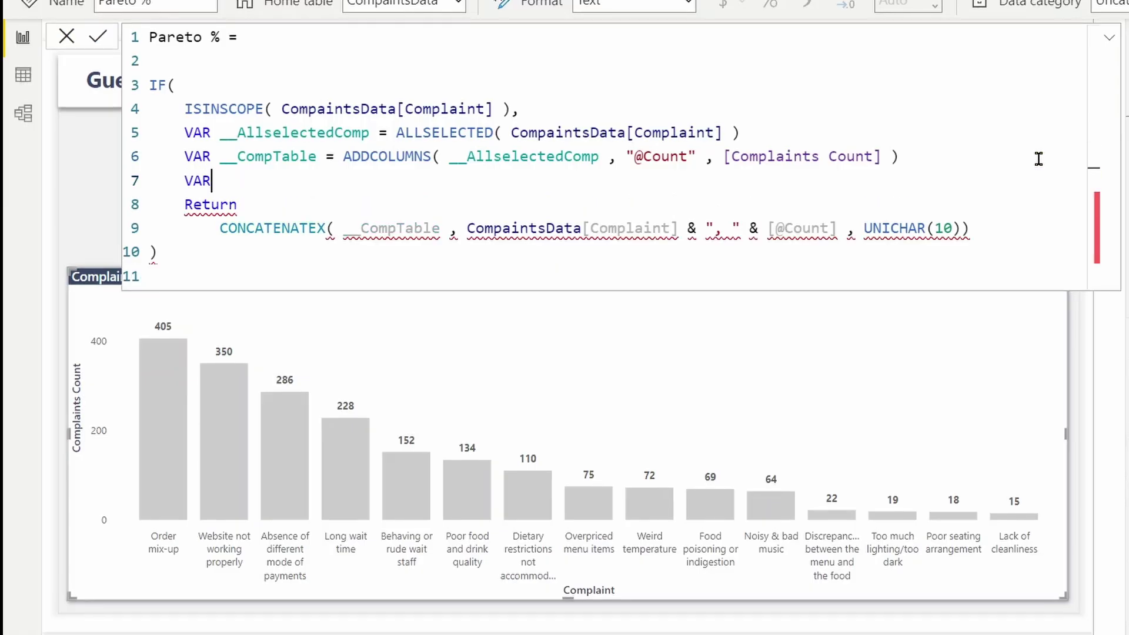
{"action": "type", "text": "__Curr"}
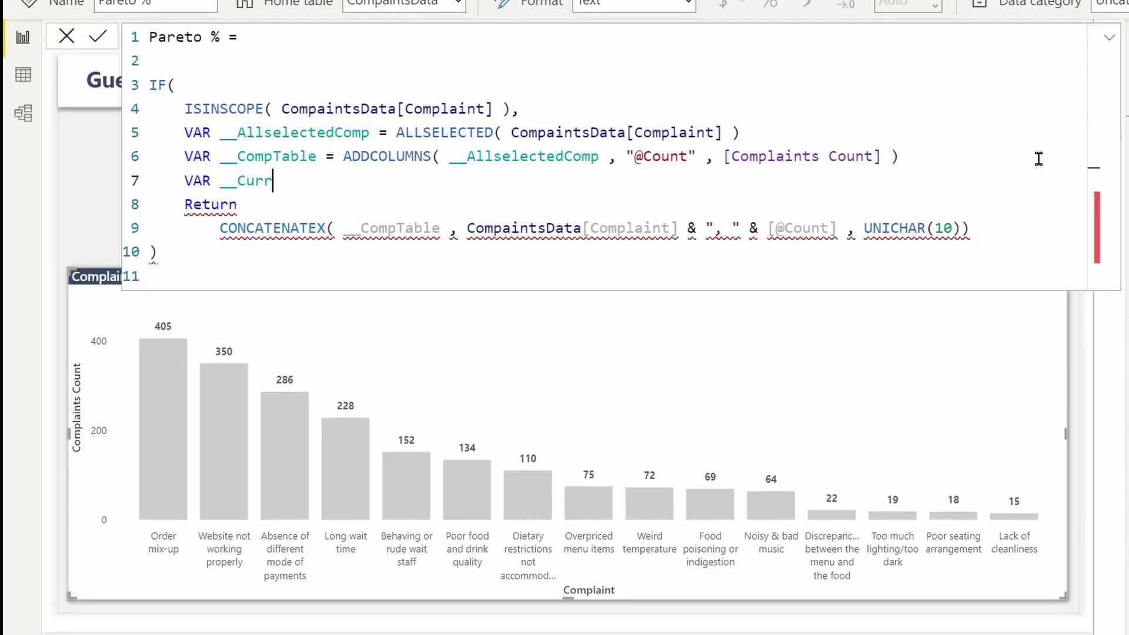
{"action": "type", "text": "entCount"}
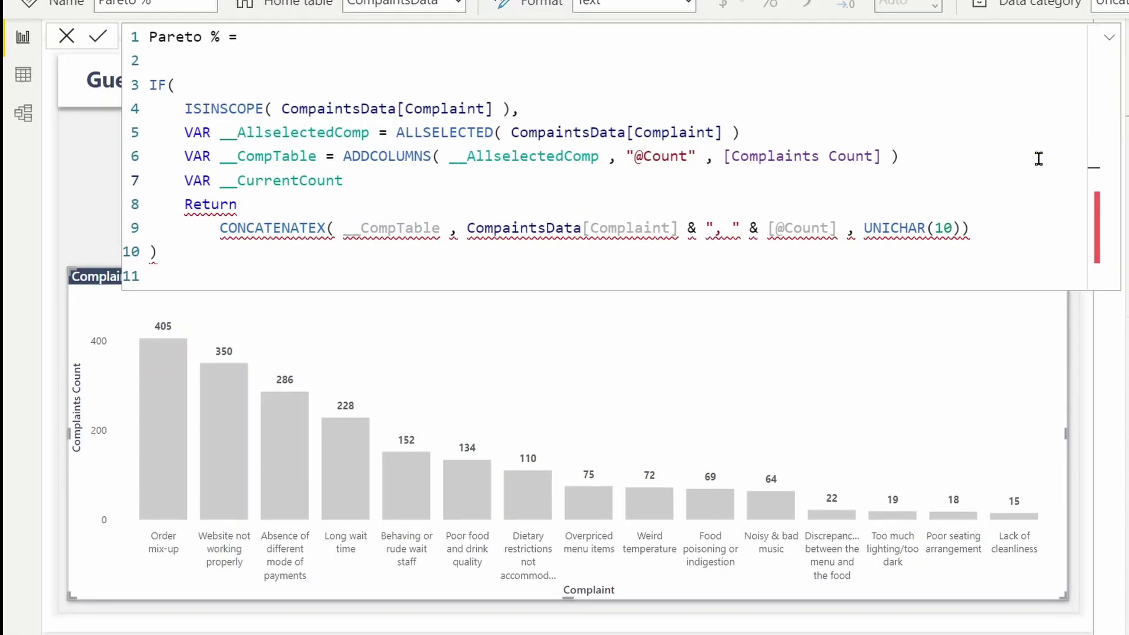
{"action": "type", "text": " = ["}
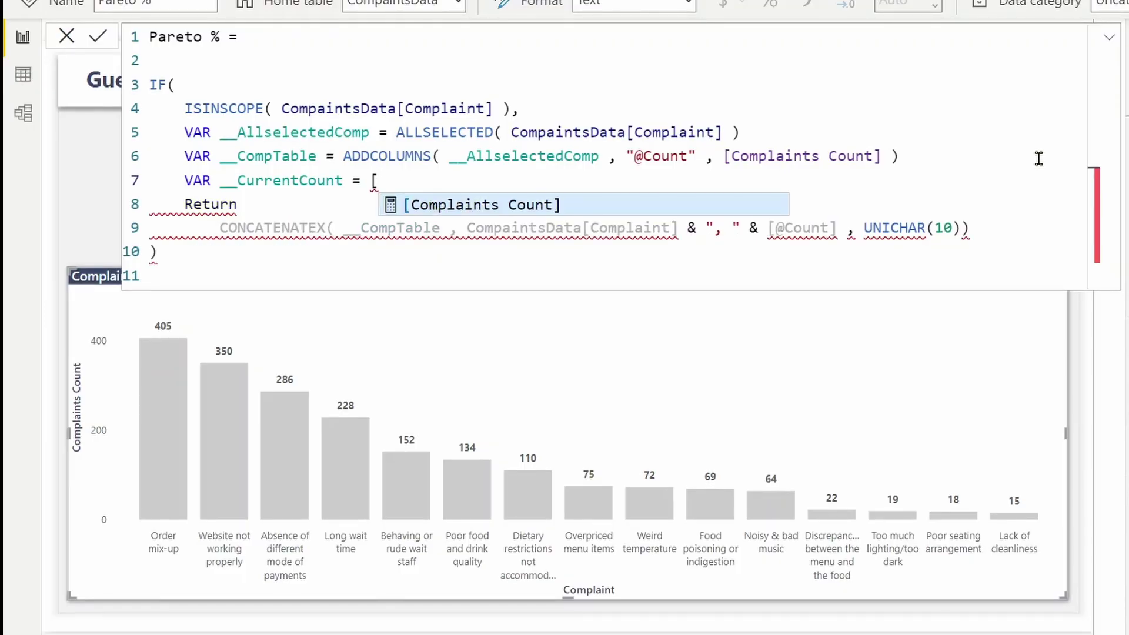
{"action": "left_click", "coordinate": [548, 204]}
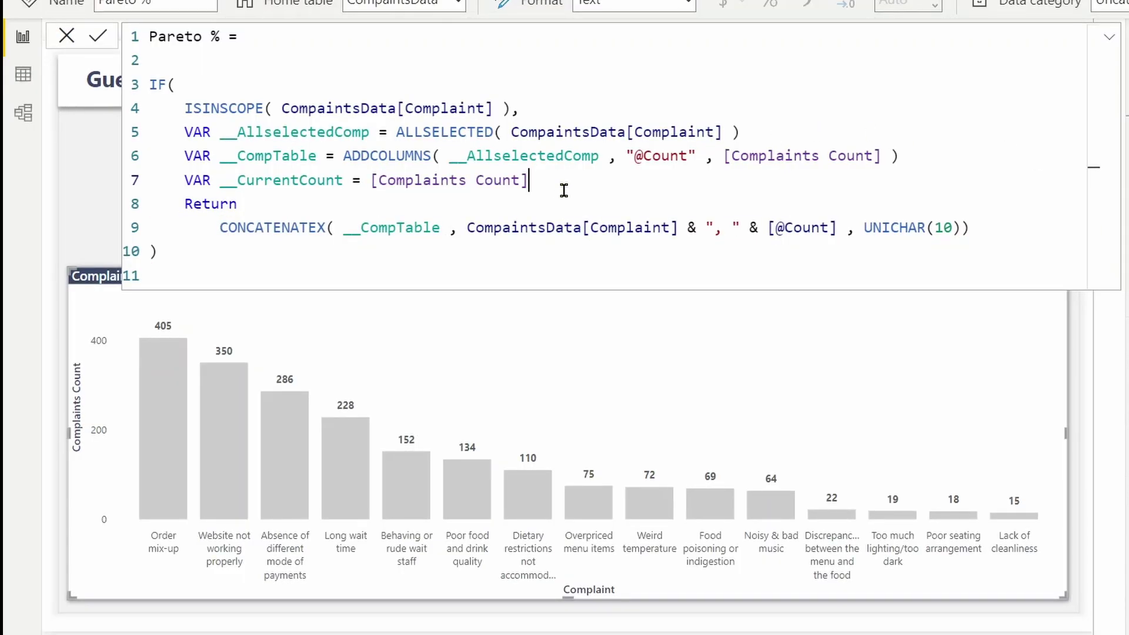
{"action": "key", "text": "Return"}
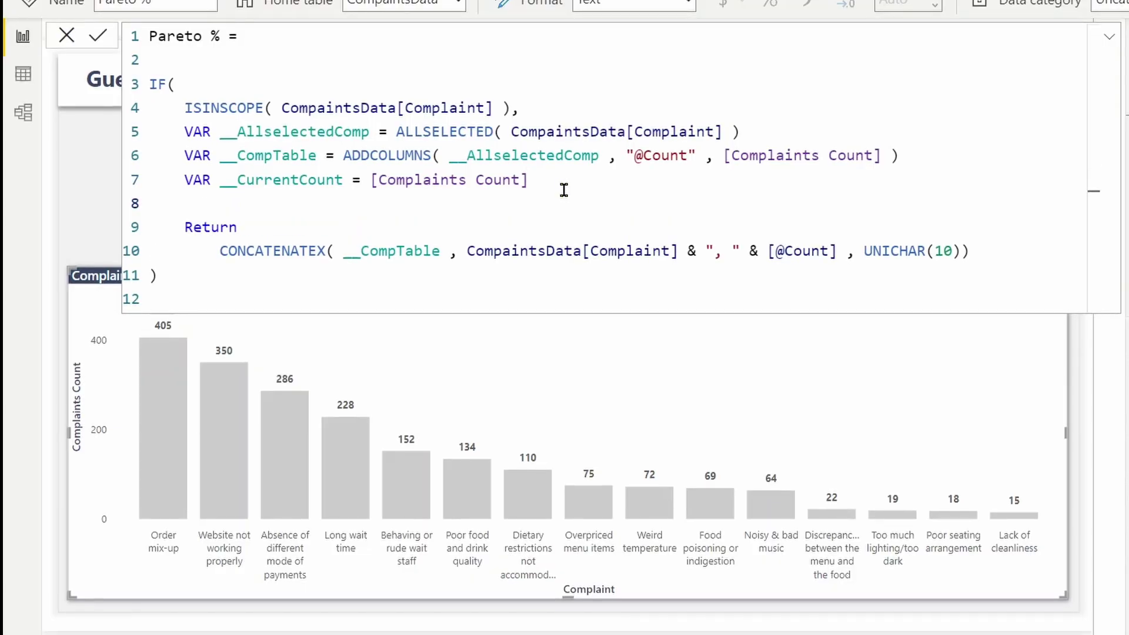
{"action": "type", "text": "VAR __CumComp"}
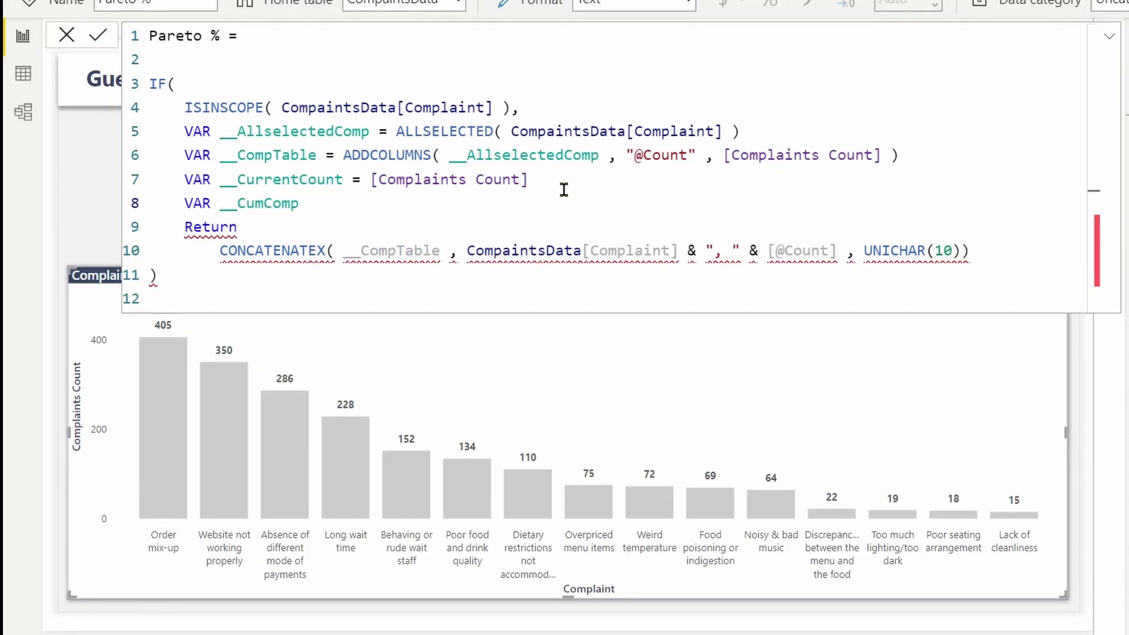
{"action": "type", "text": "Table"}
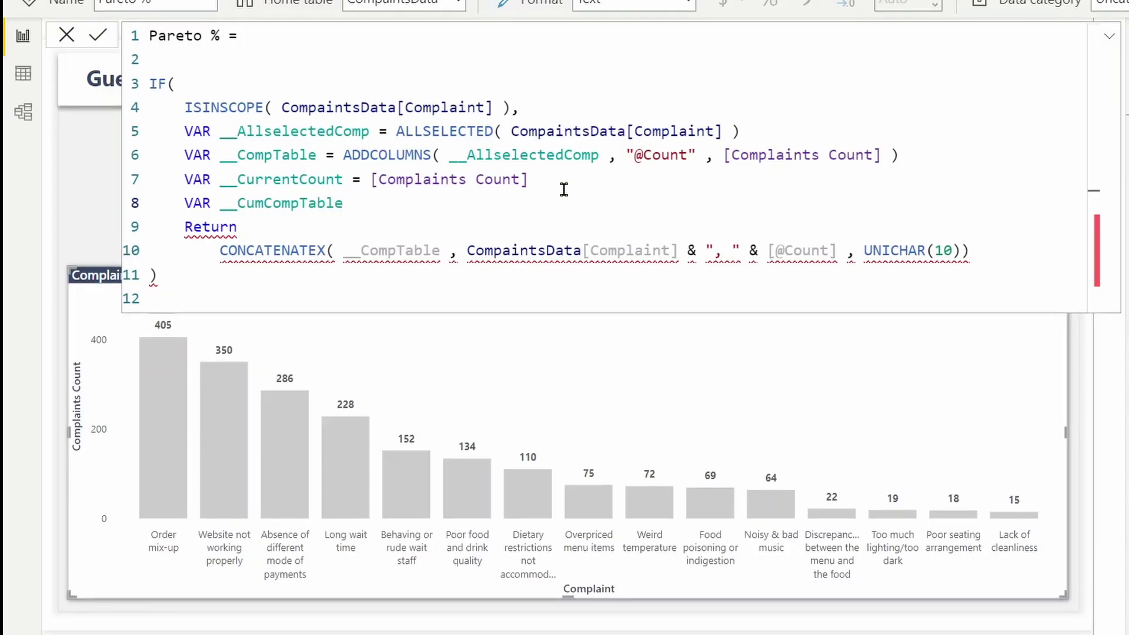
{"action": "type", "text": " = FILTER("}
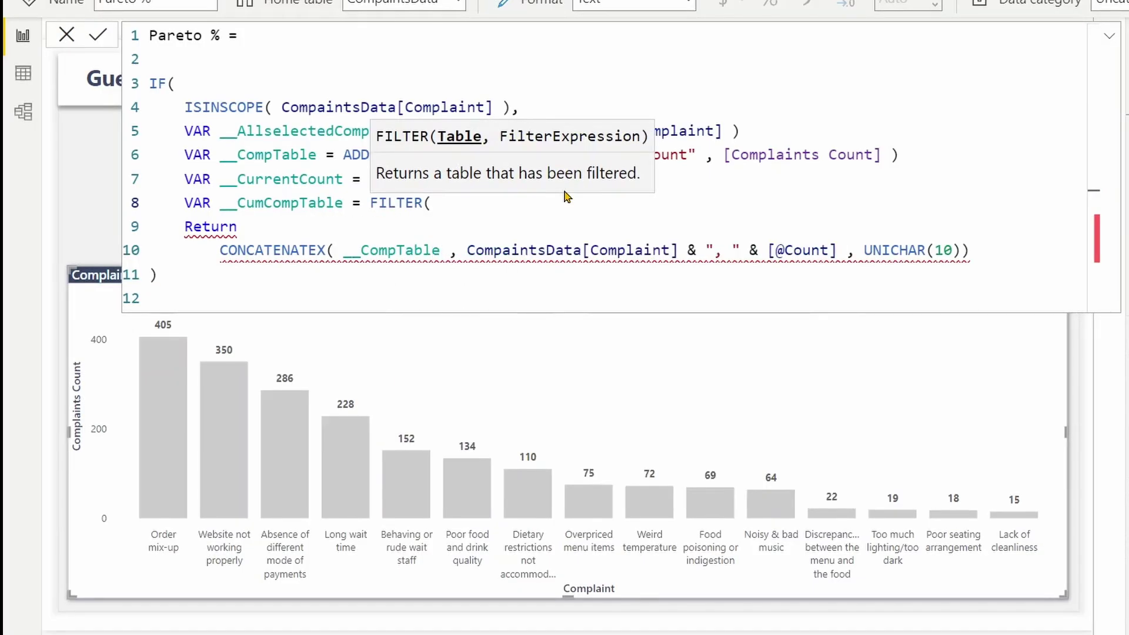
{"action": "double_click", "coordinate": [300, 158]}
{"action": "key", "text": "ctrl+c"}
{"action": "left_click", "coordinate": [456, 206]}
{"action": "key", "text": "ctrl+v"}
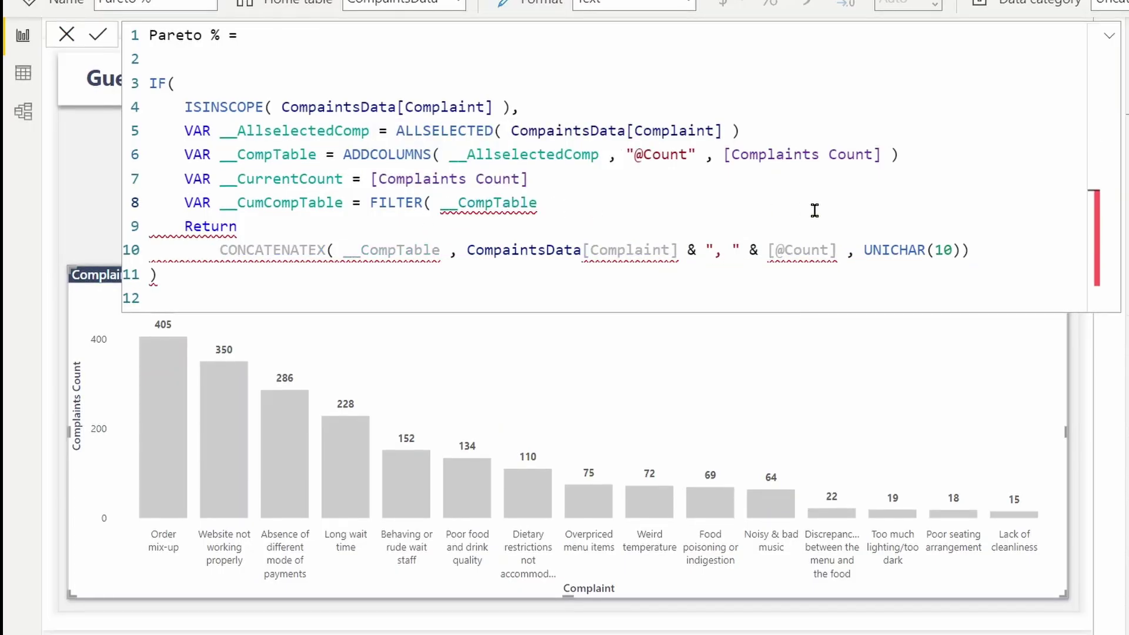
{"action": "type", "text": ", "}
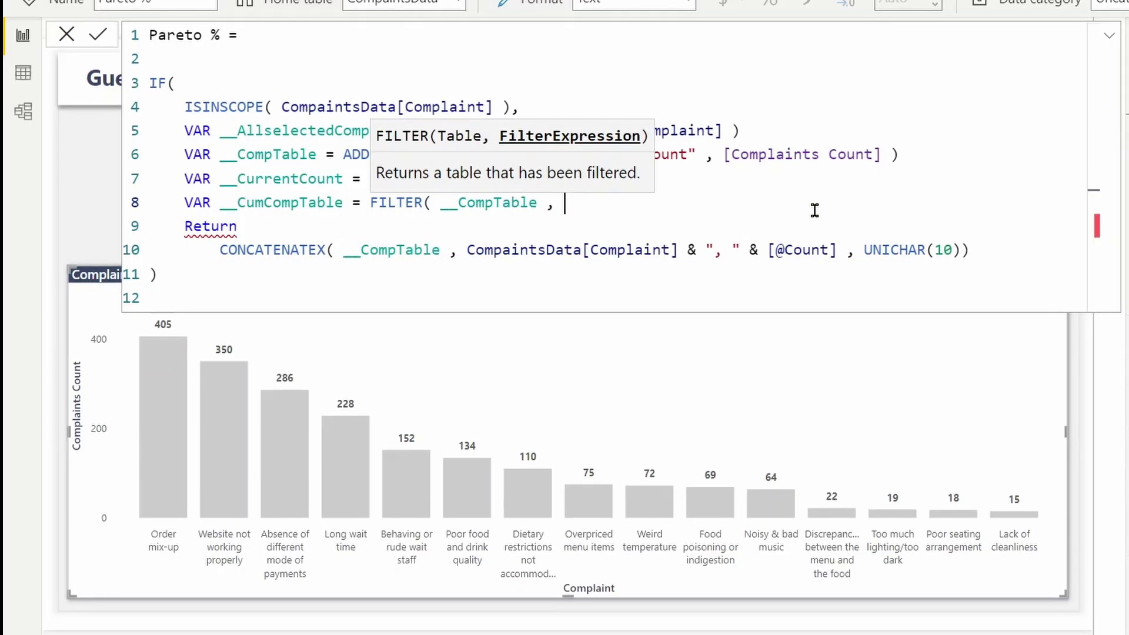
{"action": "type", "text": "["}
{"action": "key", "text": "Tab"}
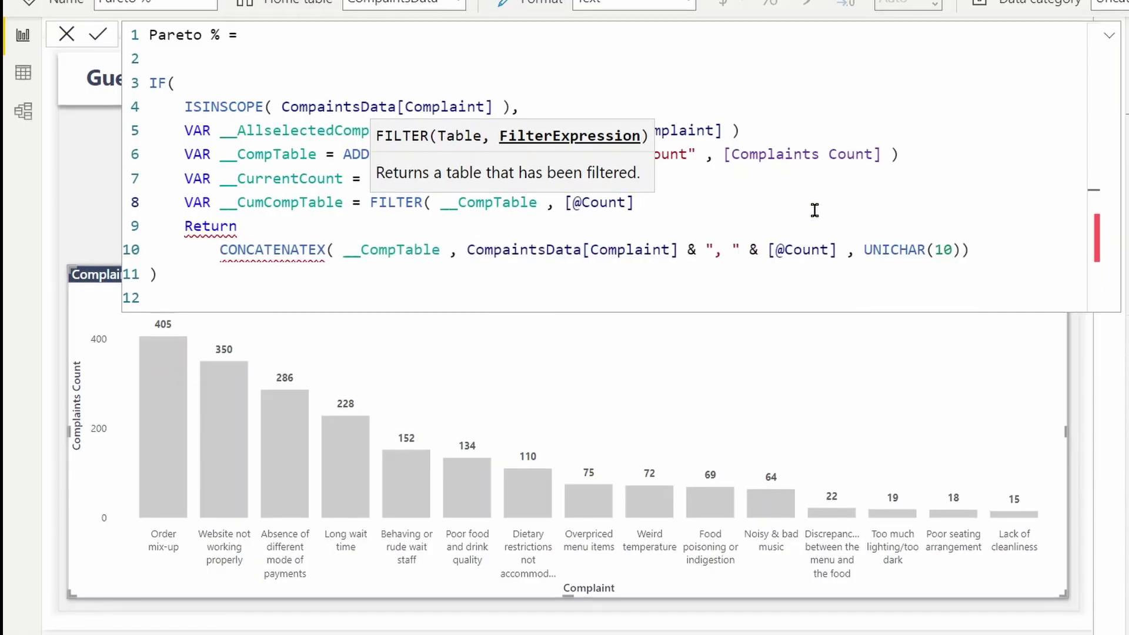
{"action": "type", "text": ">="}
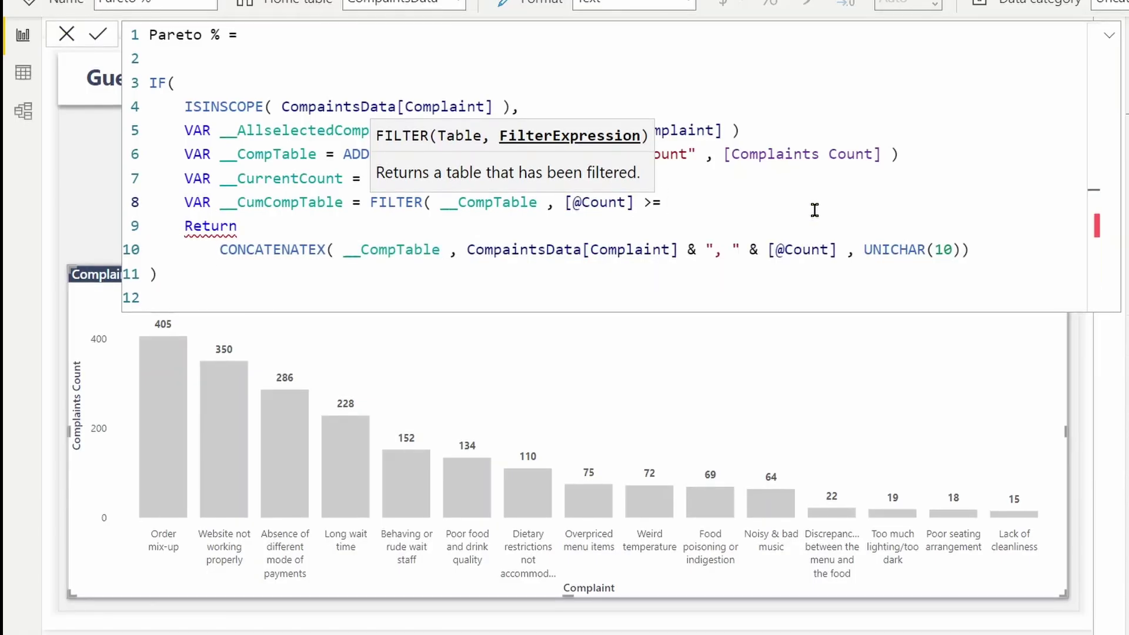
{"action": "type", "text": " _"}
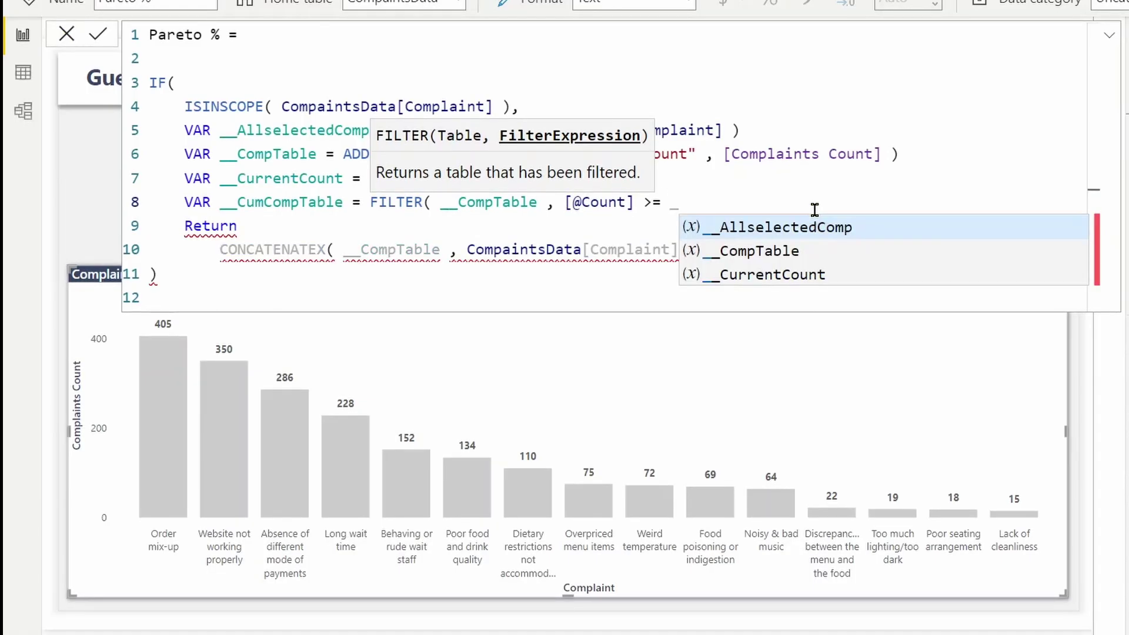
{"action": "key", "text": "Down"}
{"action": "key", "text": "Down"}
{"action": "key", "text": "Tab"}
{"action": "type", "text": ")"}
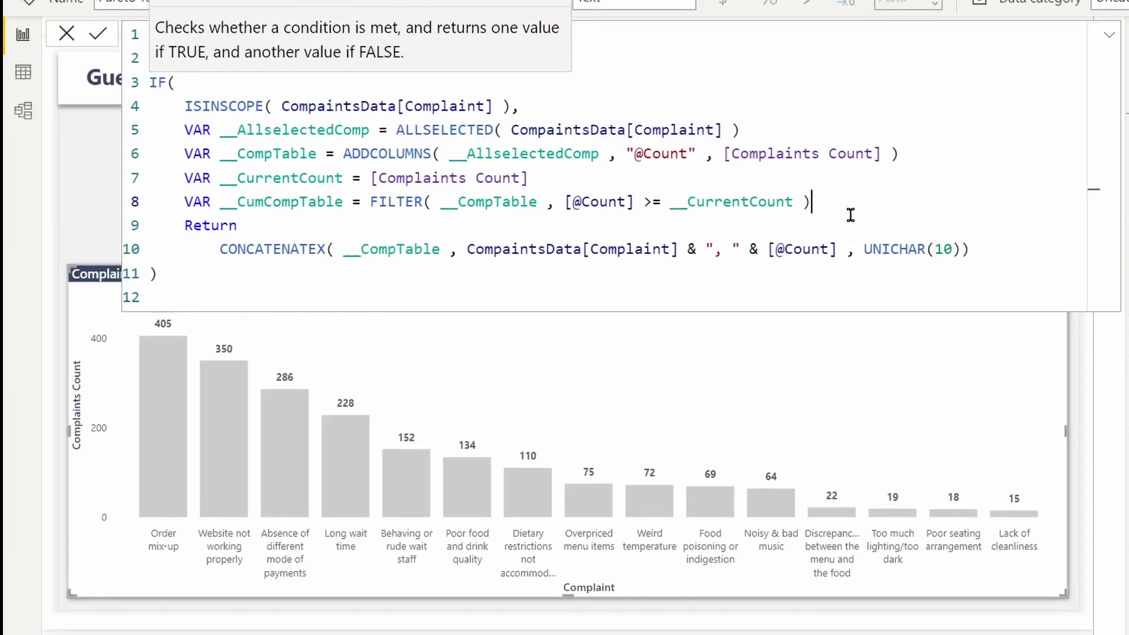
Replace __CompTable with __CumCompTable in CONCATENATEX, commit, and check several bars' tooltips.
{"action": "double_click", "coordinate": [303, 203]}
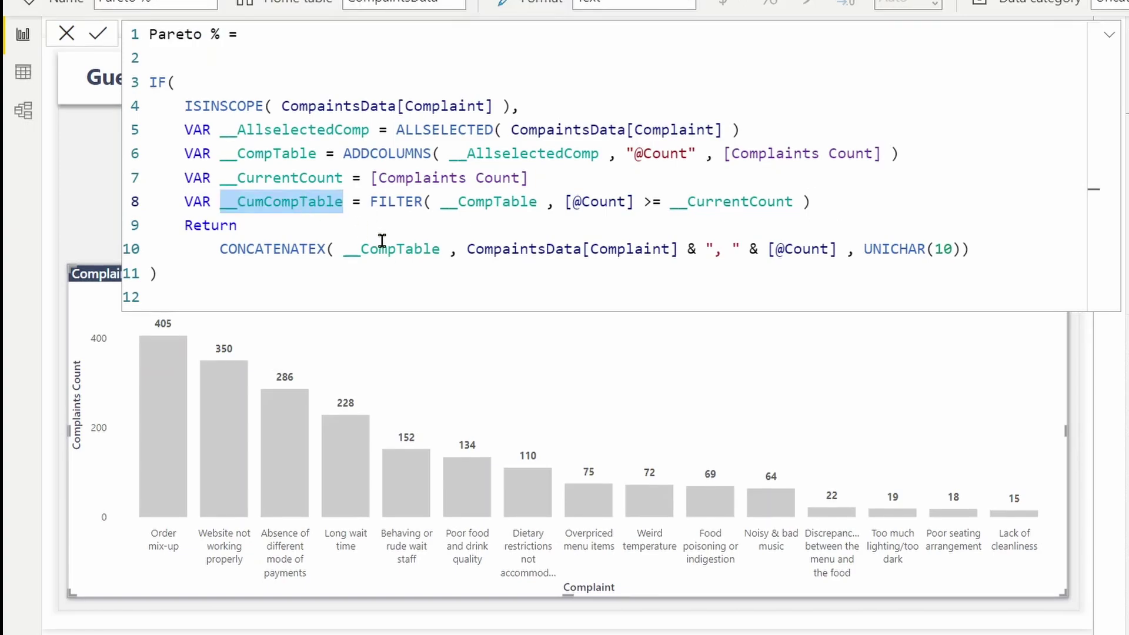
{"action": "double_click", "coordinate": [396, 249]}
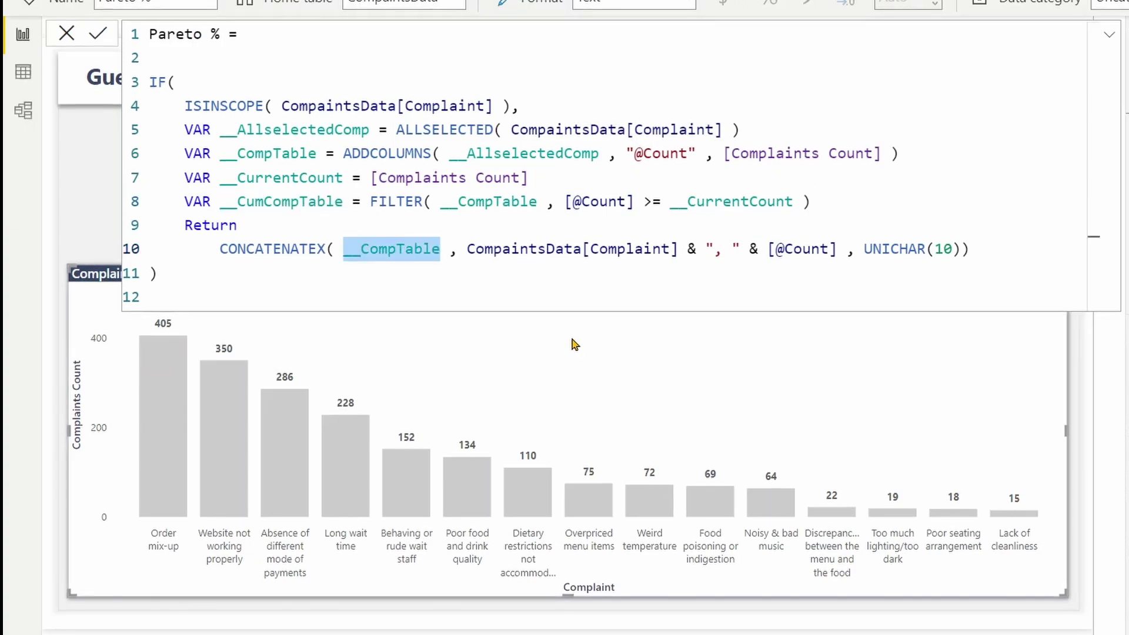
{"action": "key", "text": "ctrl+v"}
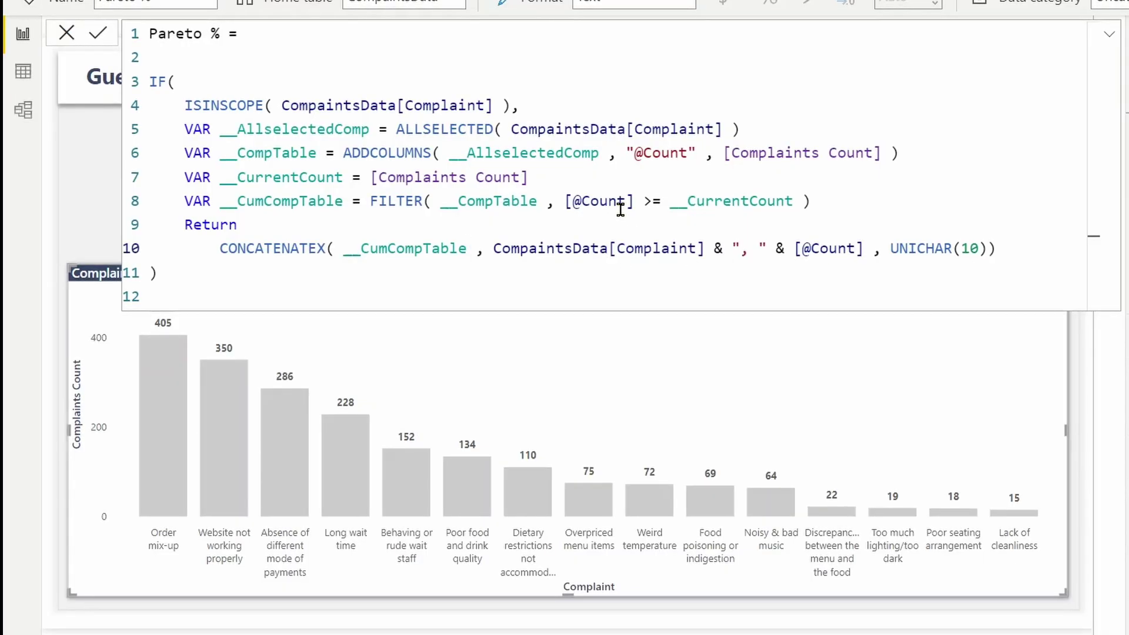
{"action": "left_click", "coordinate": [578, 355]}
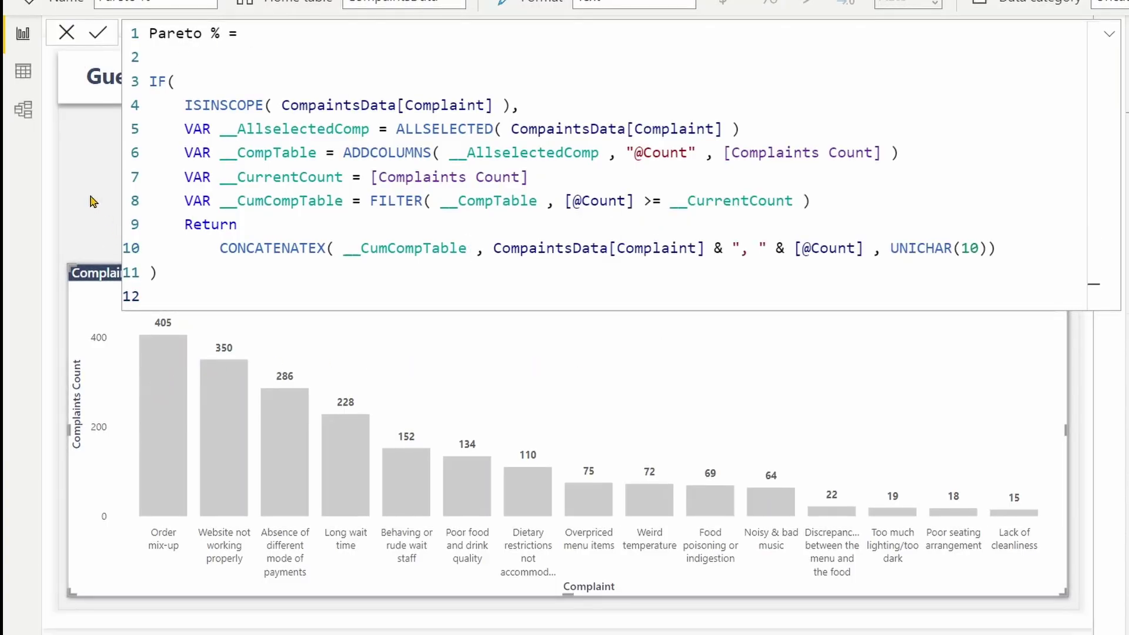
{"action": "mouse_move", "coordinate": [171, 408]}
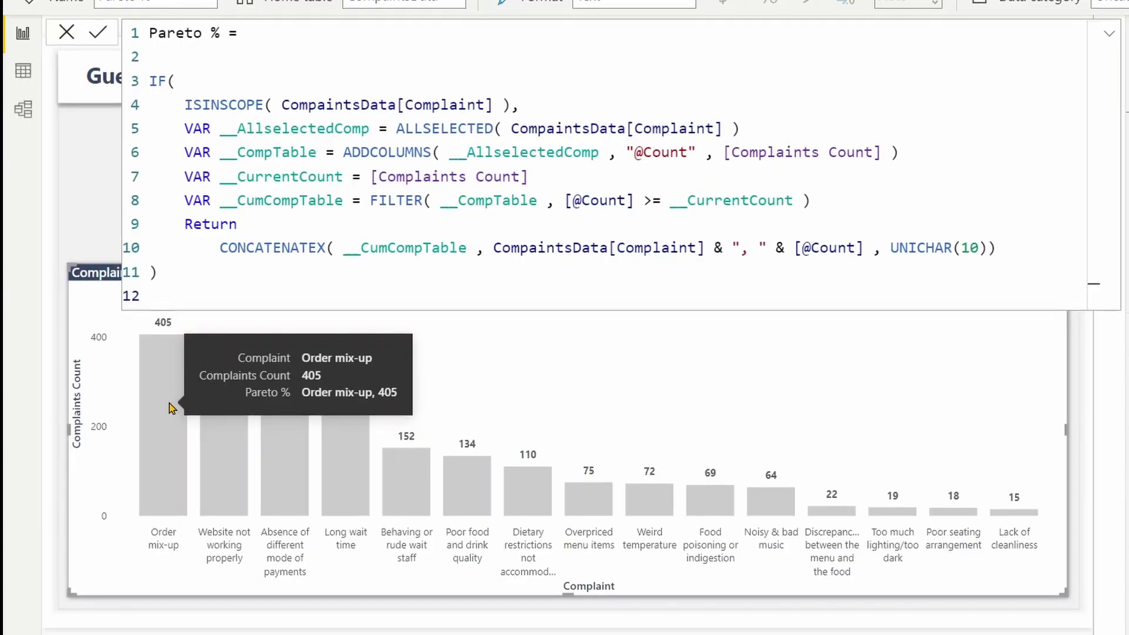
{"action": "mouse_move", "coordinate": [238, 461]}
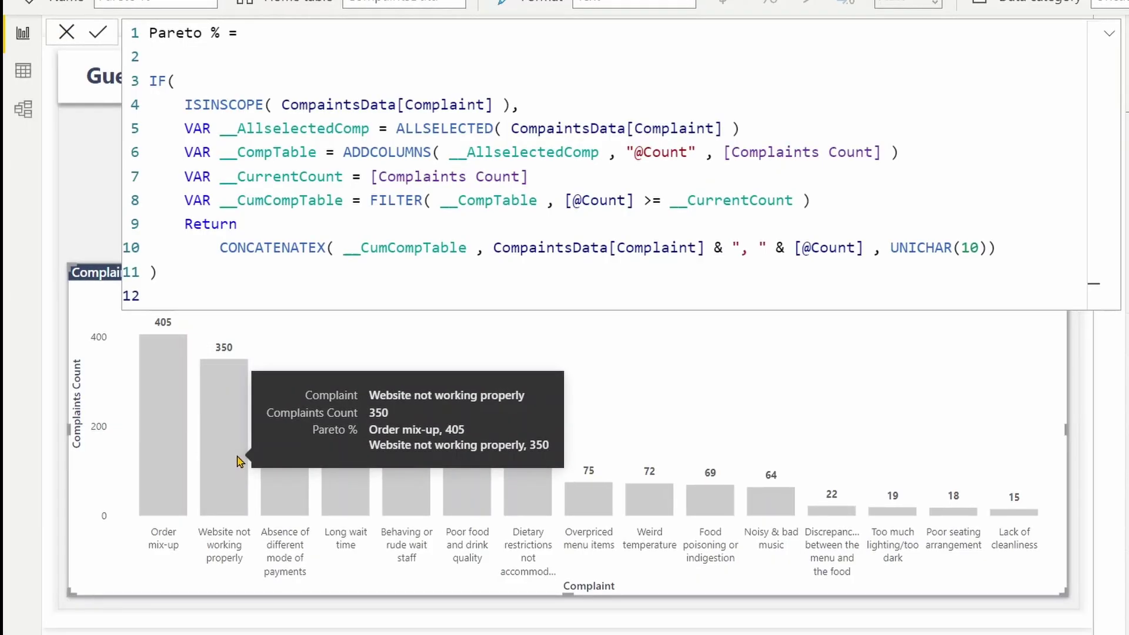
{"action": "mouse_move", "coordinate": [292, 467]}
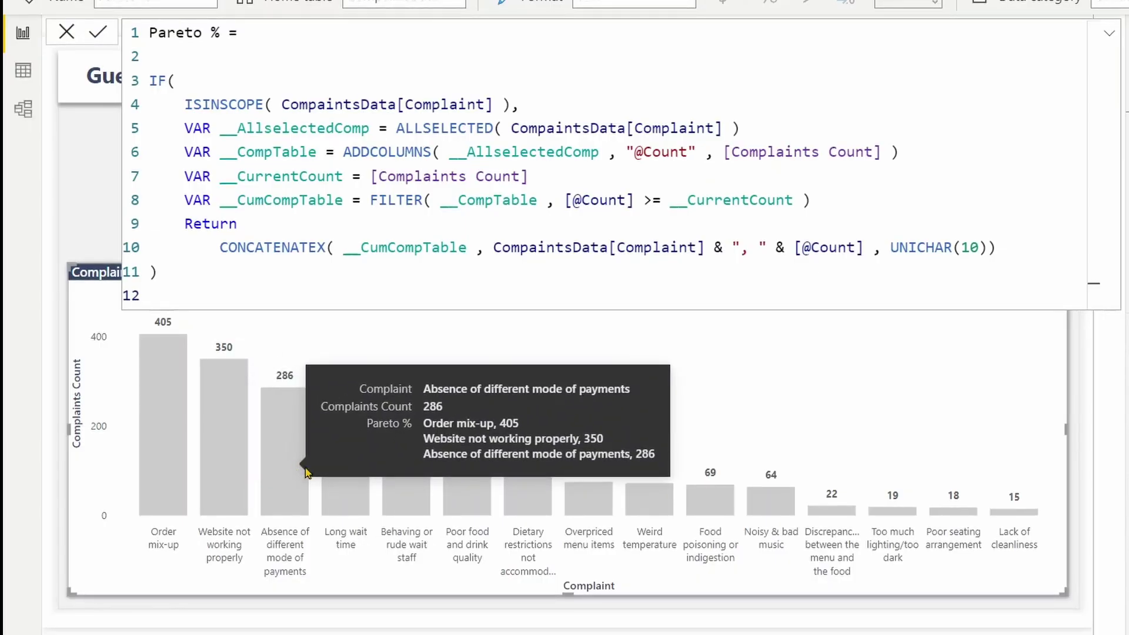
{"action": "mouse_move", "coordinate": [357, 478]}
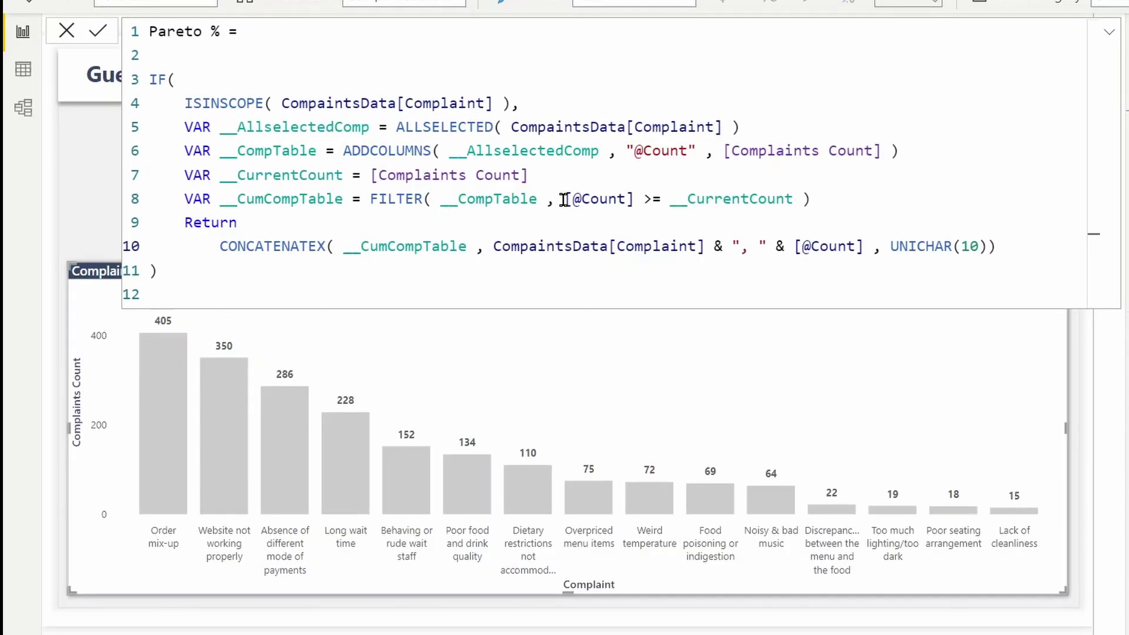
{"action": "left_click", "coordinate": [826, 199]}
{"action": "key", "text": "shift+Return"}
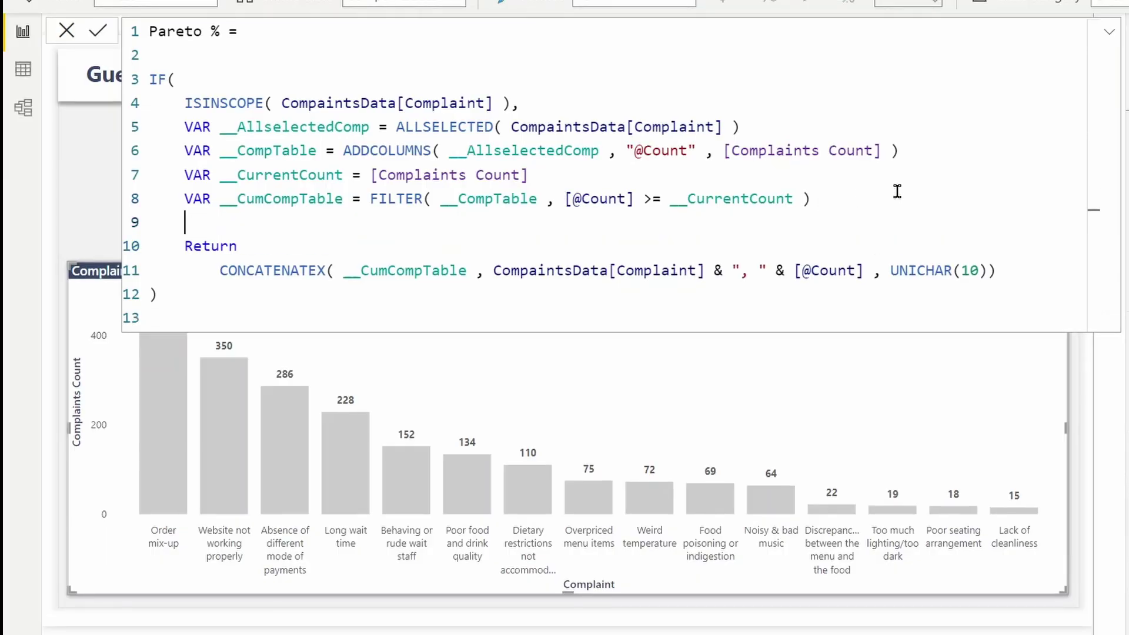
{"action": "type", "text": "VAR "}
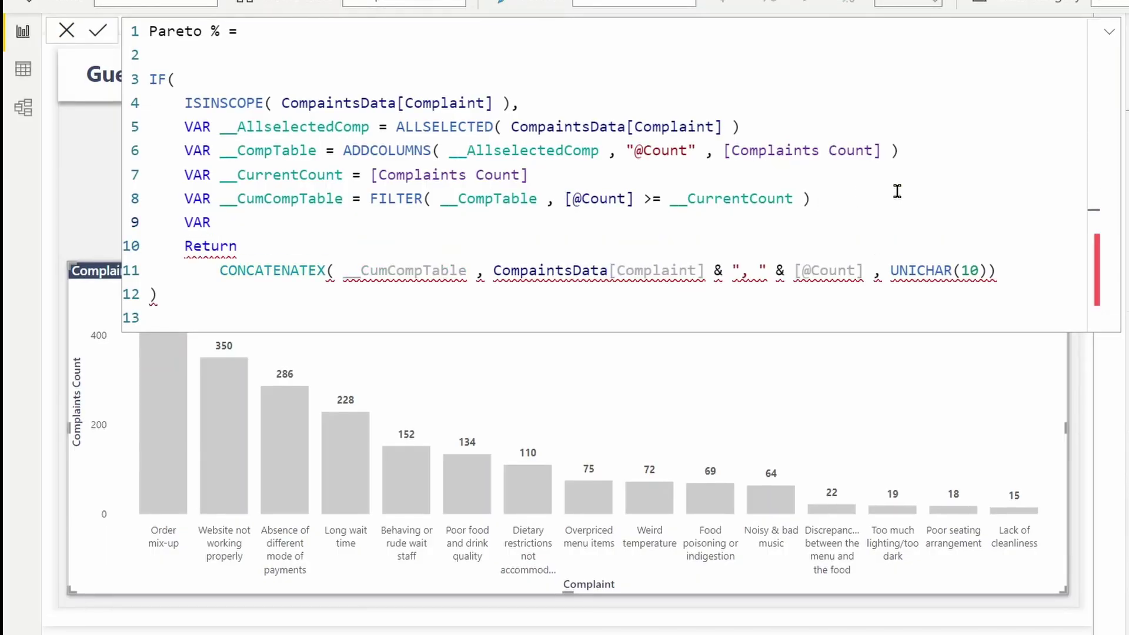
{"action": "type", "text": "__Cum"}
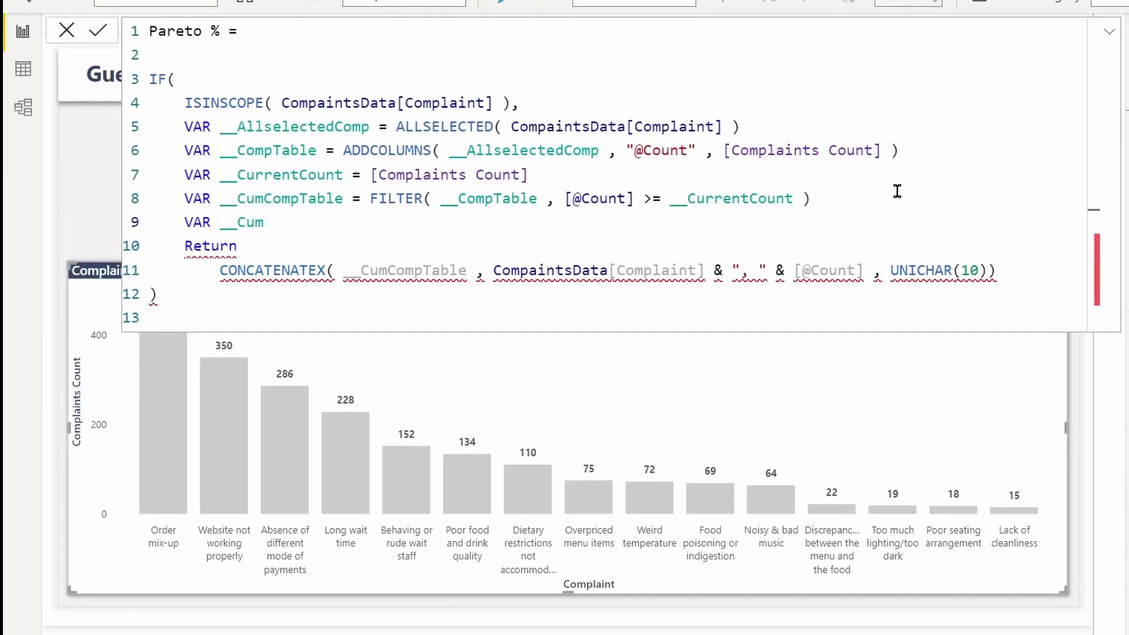
{"action": "type", "text": "Comp"}
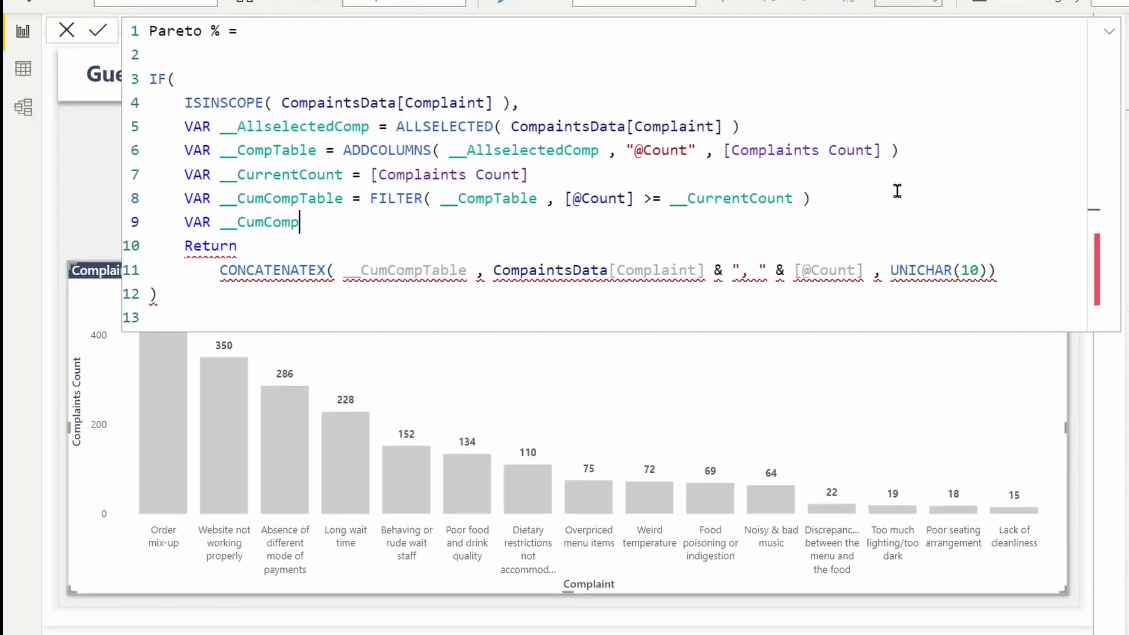
{"action": "type", "text": " = "}
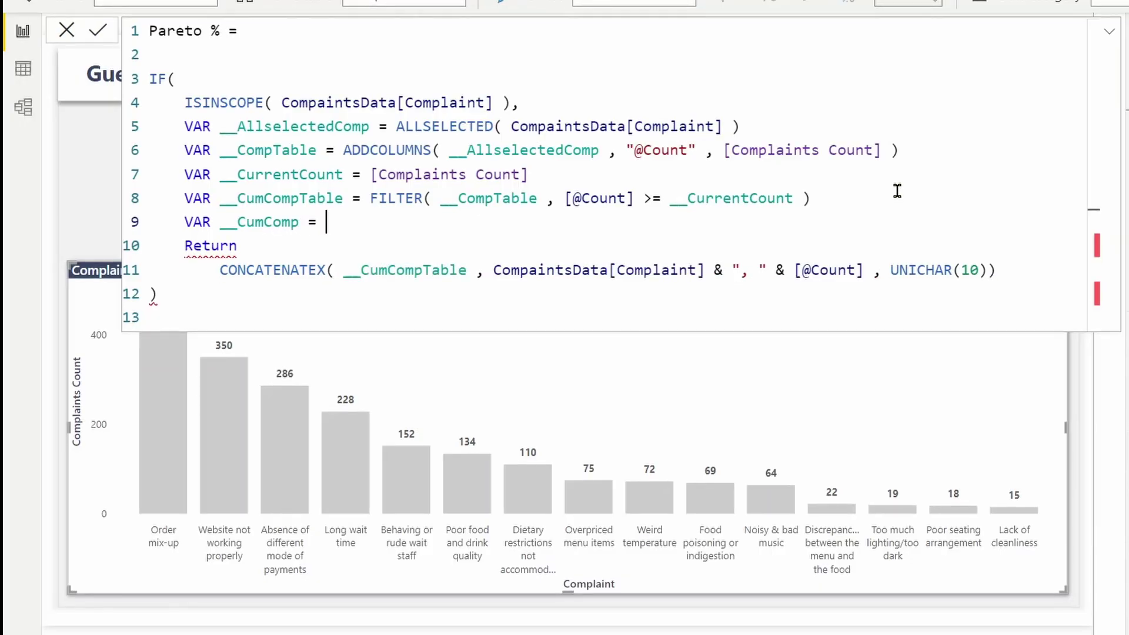
{"action": "type", "text": "SUMX"}
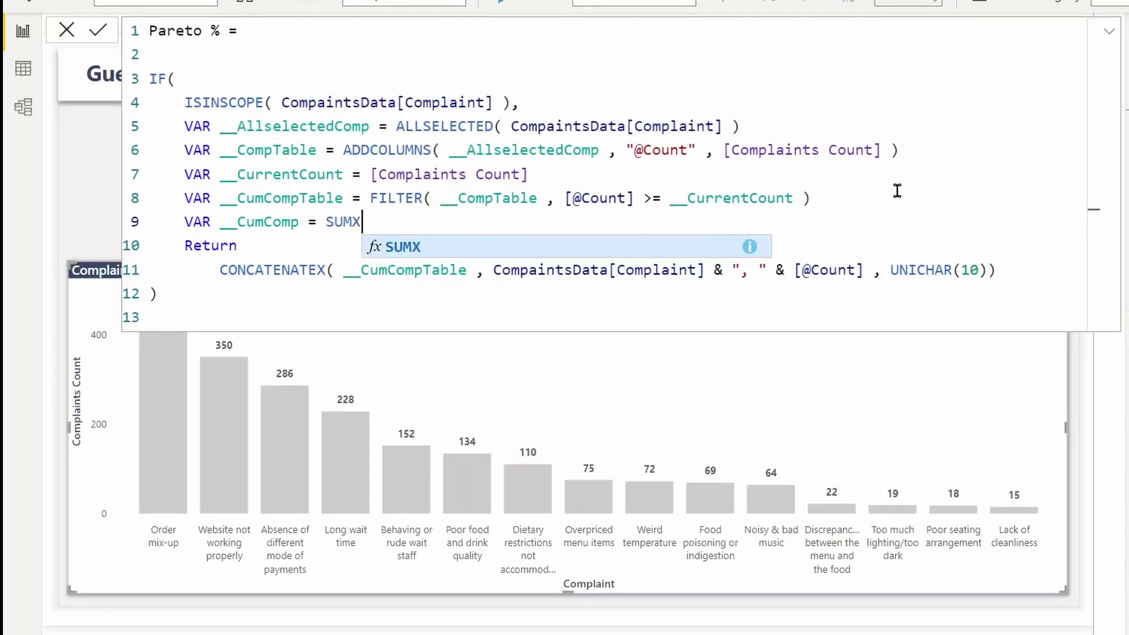
{"action": "type", "text": "( __"}
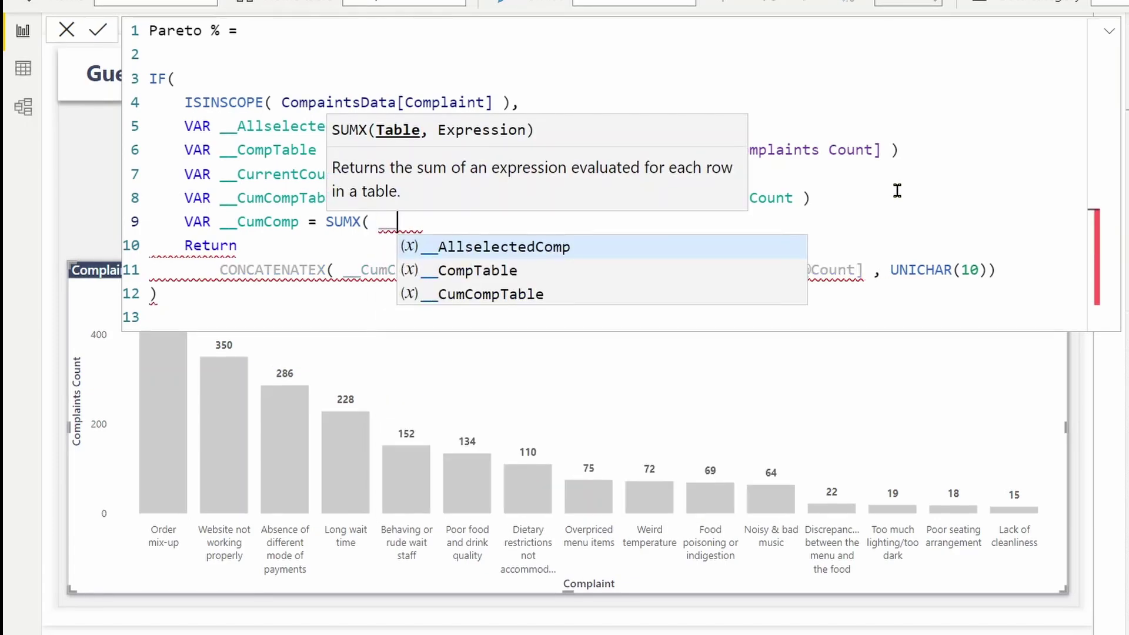
{"action": "key", "text": "Down"}
{"action": "key", "text": "Down"}
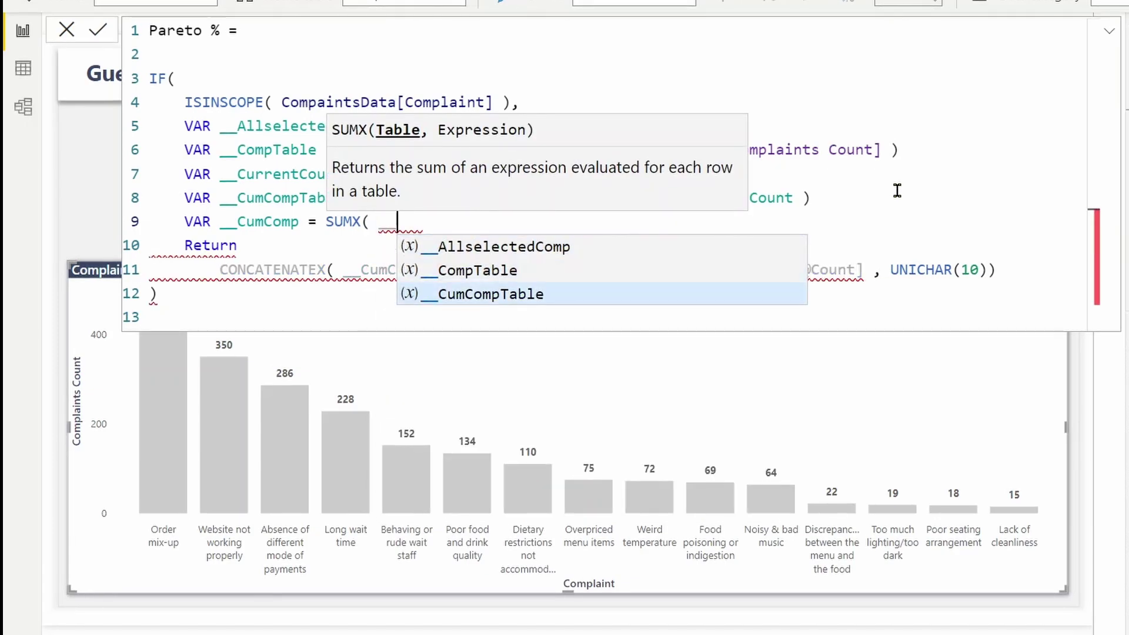
{"action": "key", "text": "Tab"}
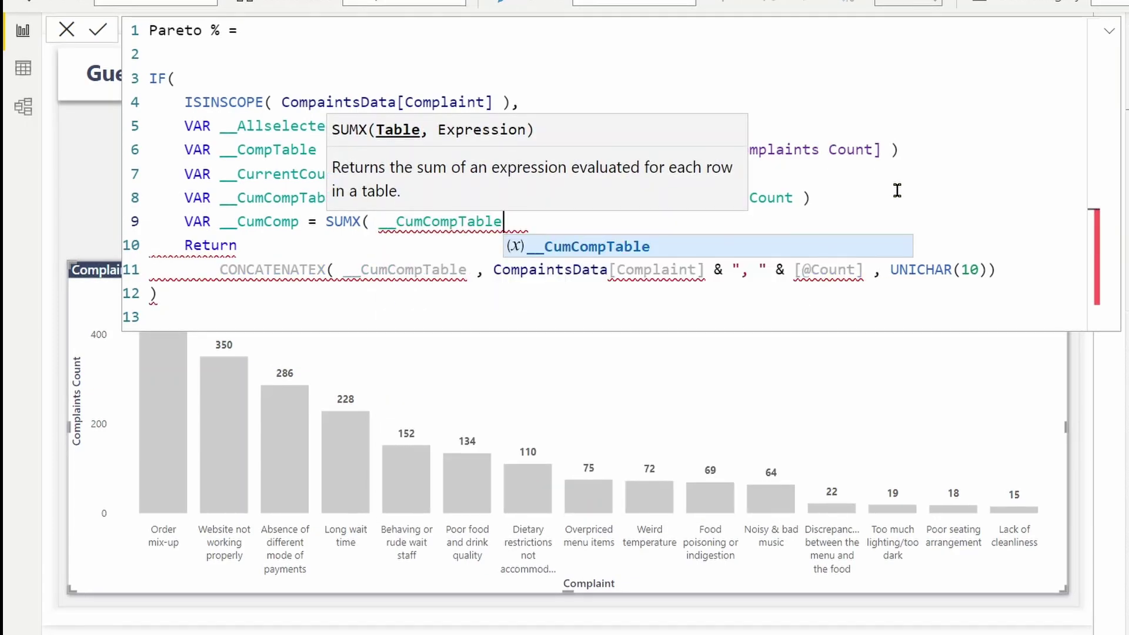
{"action": "type", "text": ", ["}
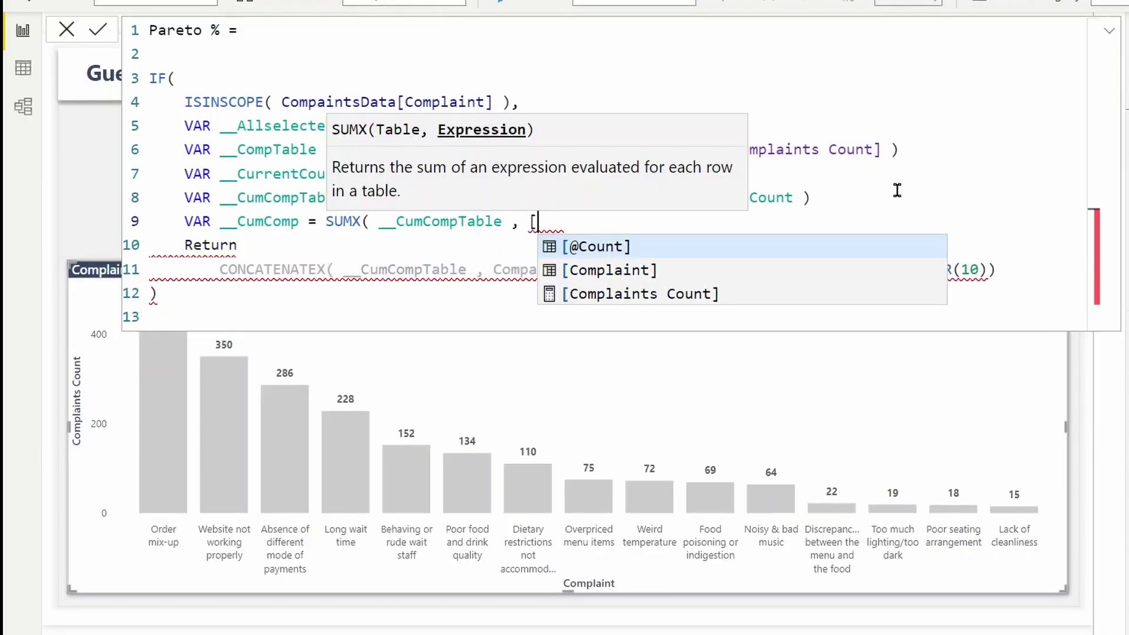
{"action": "key", "text": "Down"}
{"action": "key", "text": "Up"}
{"action": "key", "text": "Tab"}
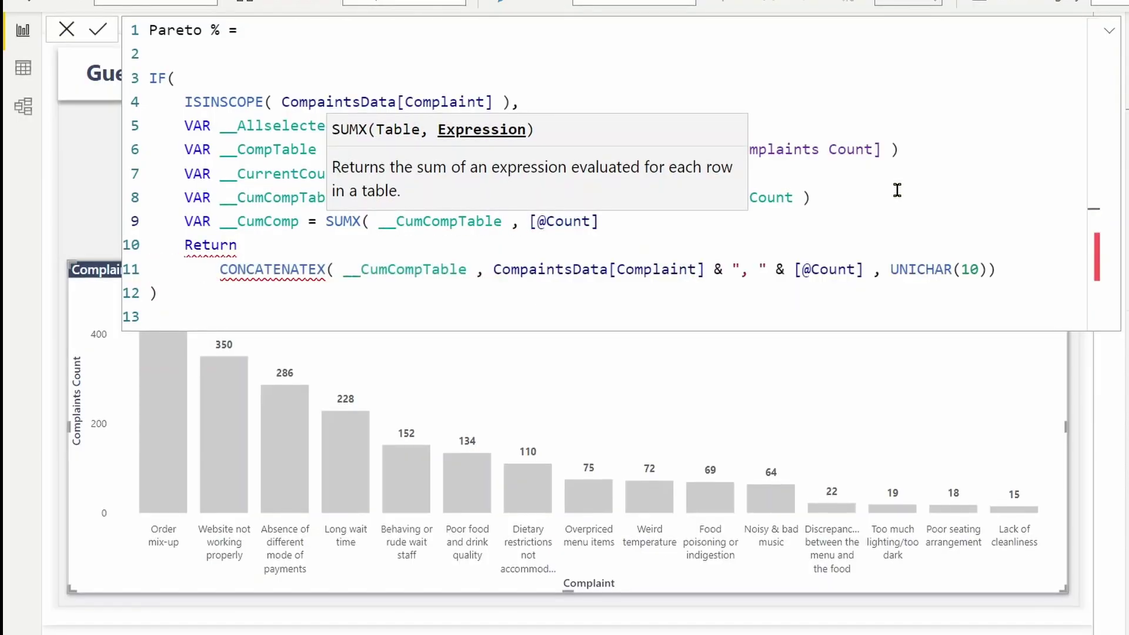
{"action": "type", "text": ")"}
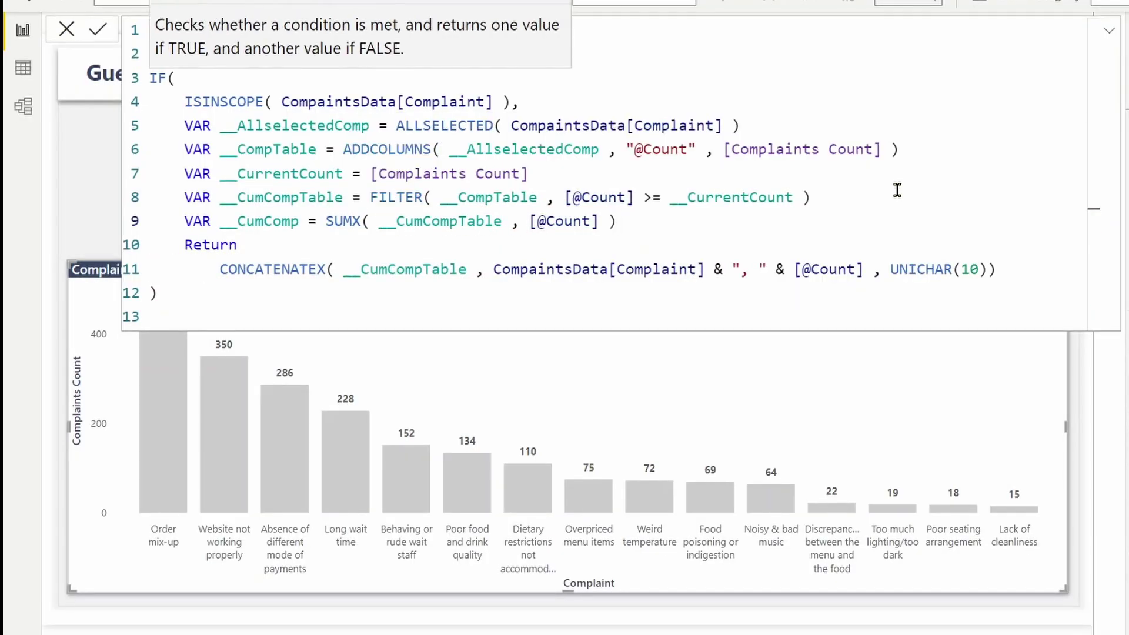
Replace the CONCATENATEX return expression with __CumComp and commit the measure.
{"action": "left_click", "coordinate": [217, 272]}
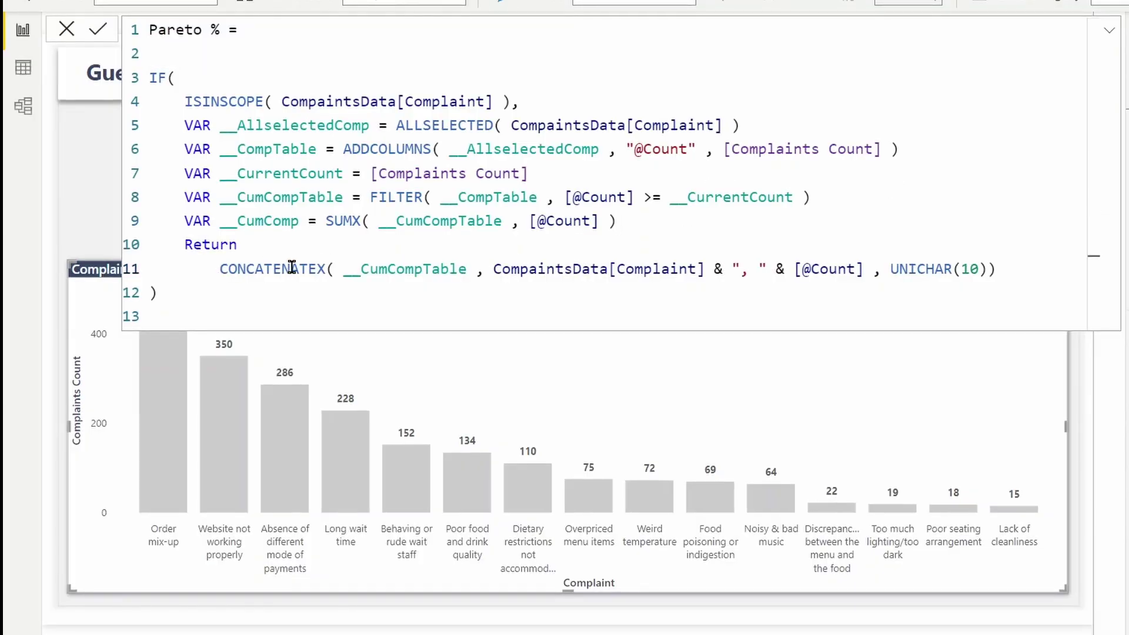
{"action": "left_click_drag", "start_coordinate": [220, 270], "coordinate": [1022, 270]}
{"action": "key", "text": "Delete"}
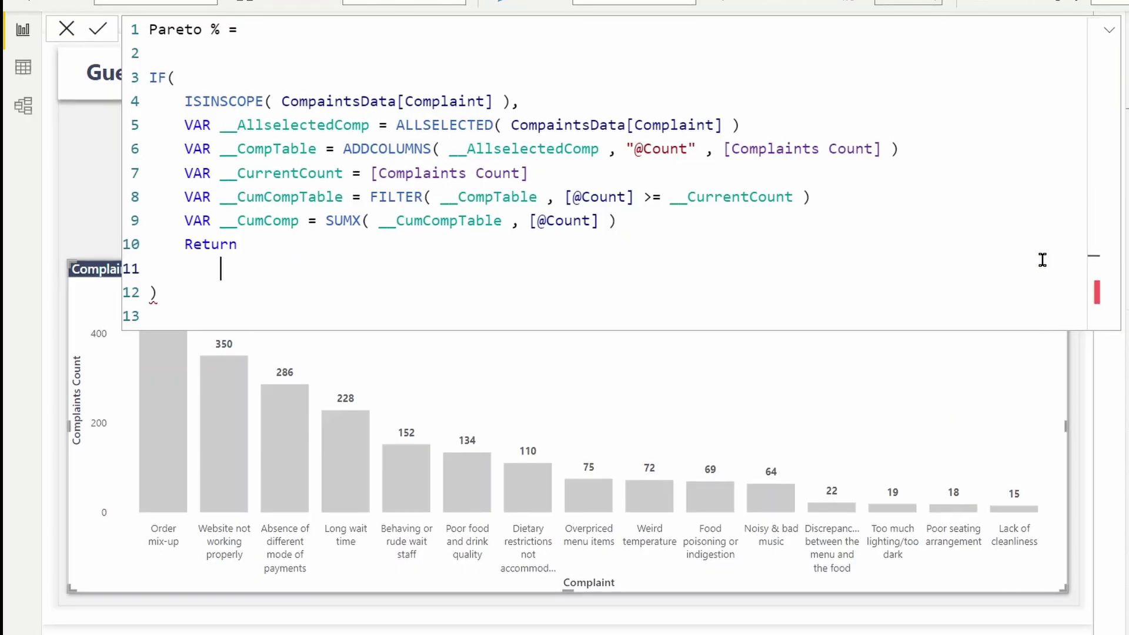
{"action": "double_click", "coordinate": [256, 222]}
{"action": "key", "text": "ctrl+c"}
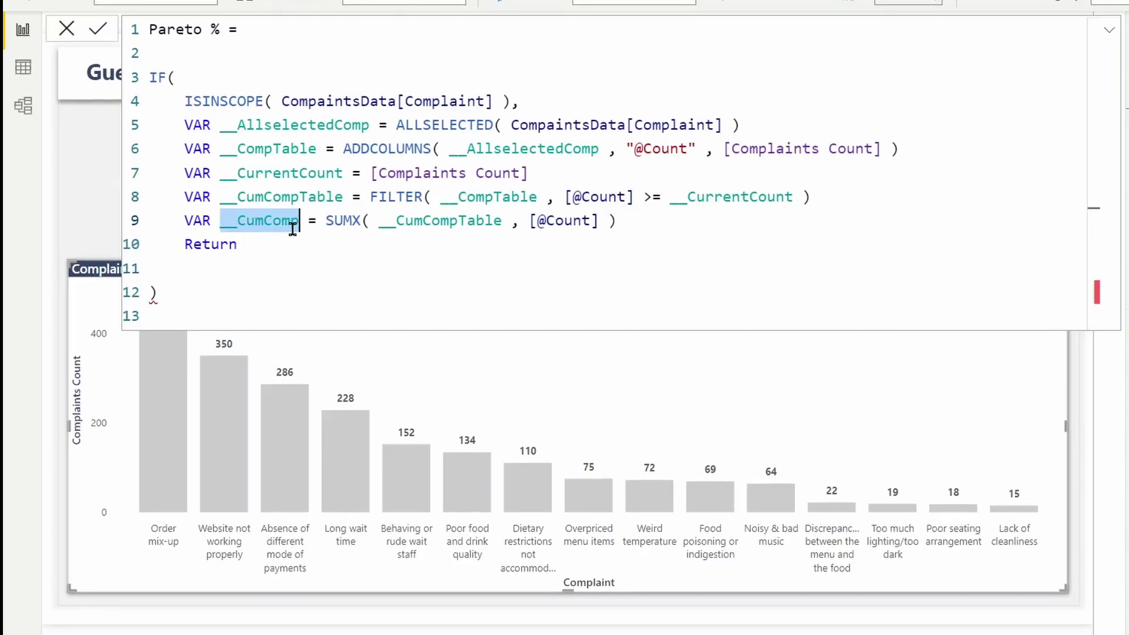
{"action": "left_click", "coordinate": [236, 276]}
{"action": "key", "text": "ctrl+v"}
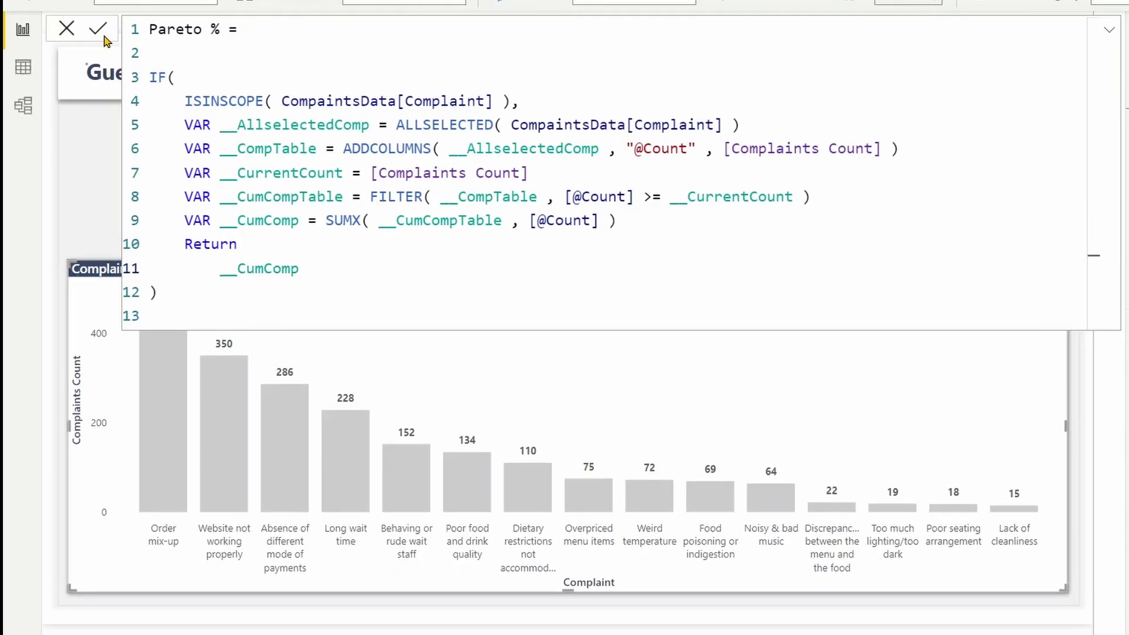
{"action": "left_click", "coordinate": [97, 29]}
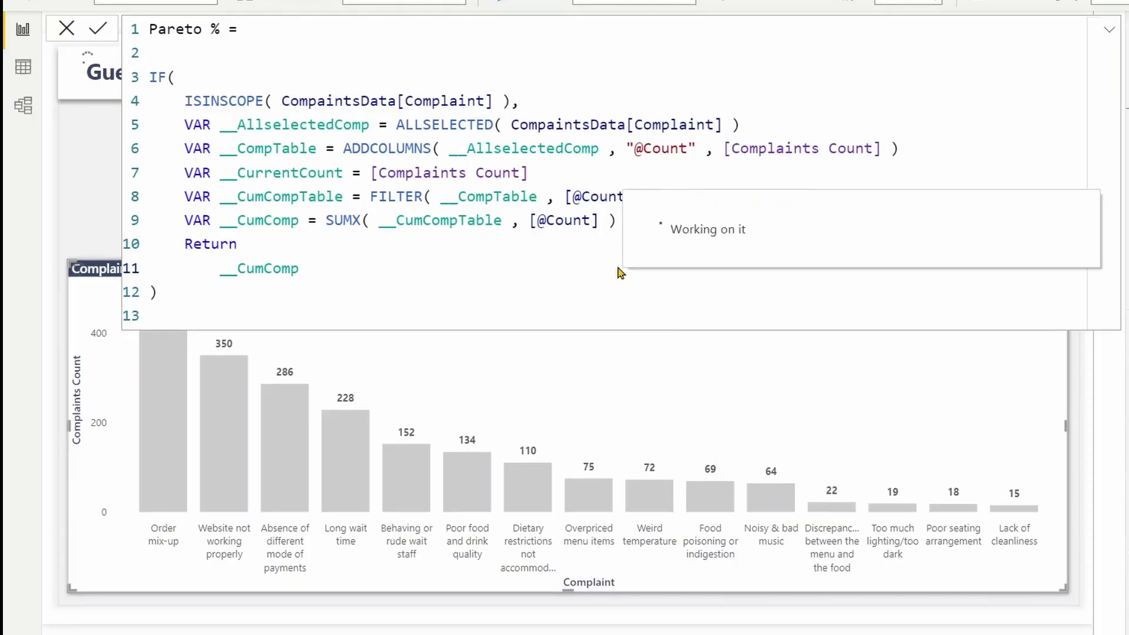
Close the formula bar and add Pareto % to the chart's Line values.
{"action": "mouse_move", "coordinate": [171, 421]}
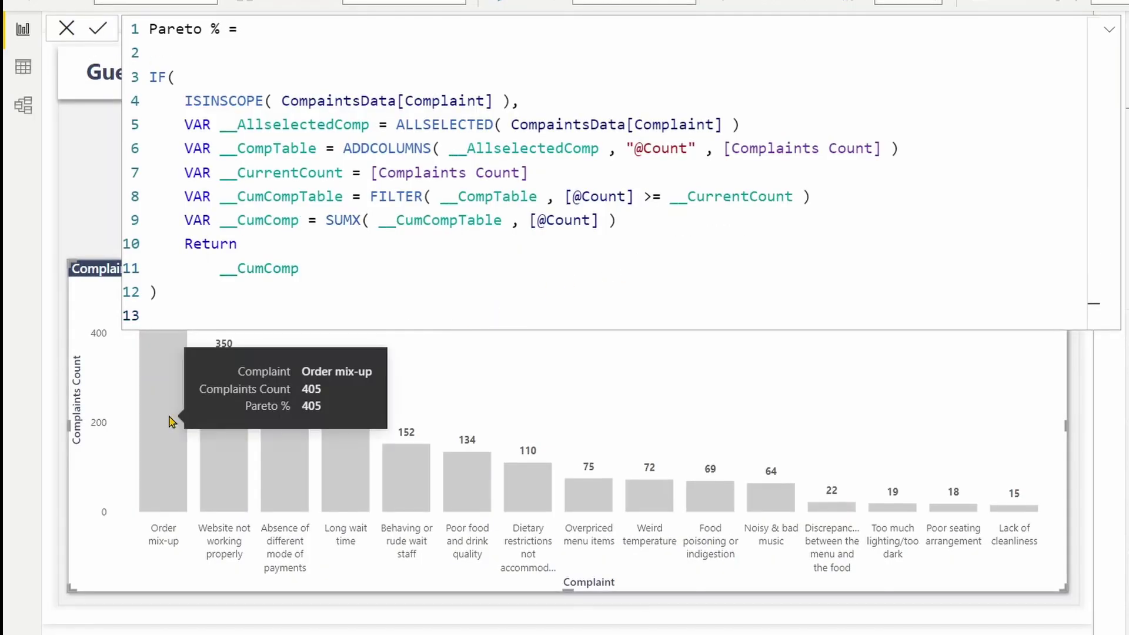
{"action": "mouse_move", "coordinate": [220, 475]}
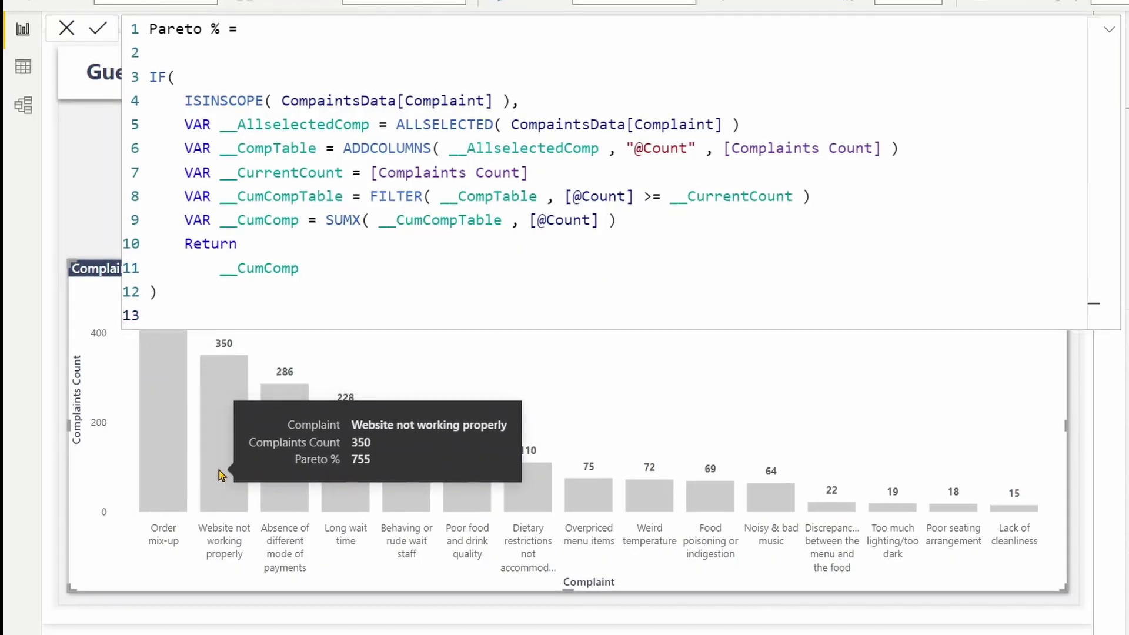
{"action": "mouse_move", "coordinate": [288, 493]}
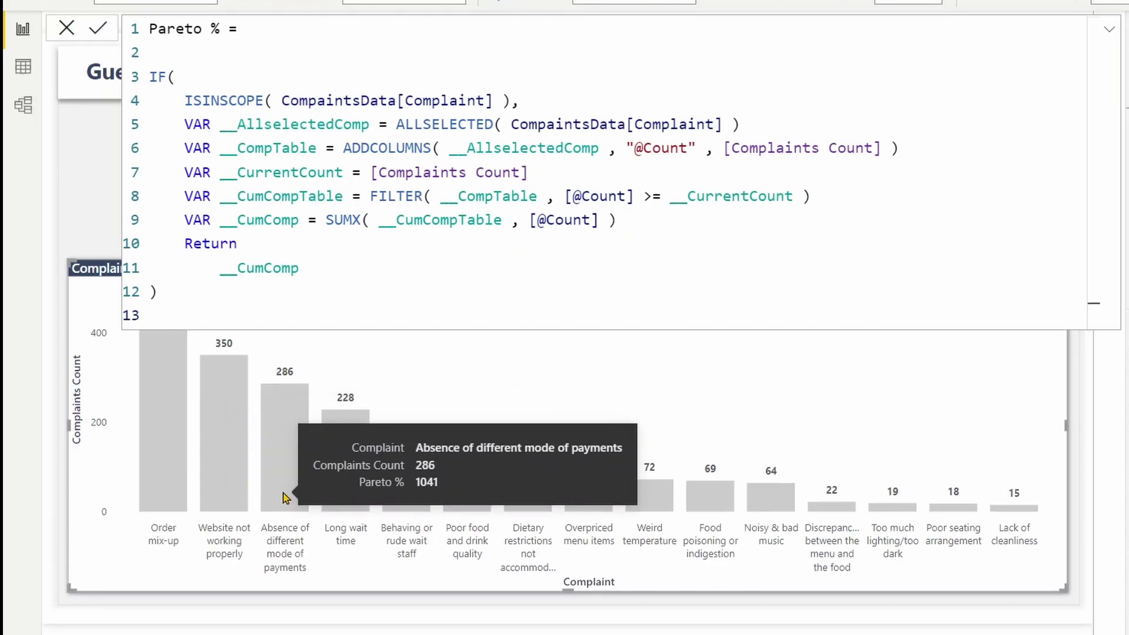
{"action": "left_click", "coordinate": [1108, 29]}
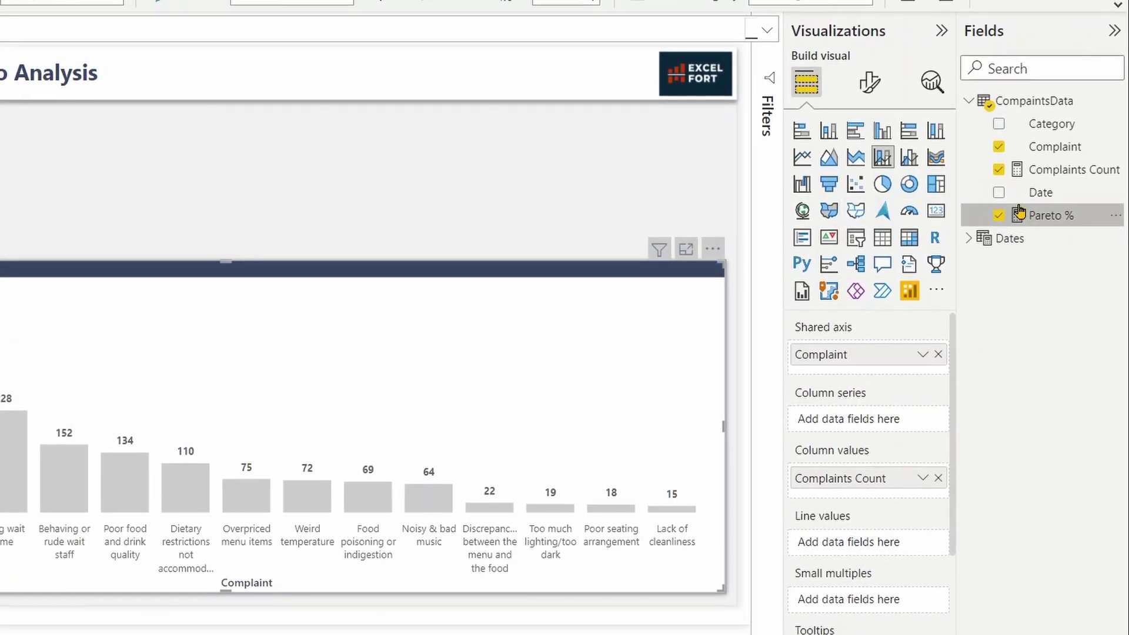
{"action": "left_click_drag", "start_coordinate": [1020, 216], "coordinate": [856, 542]}
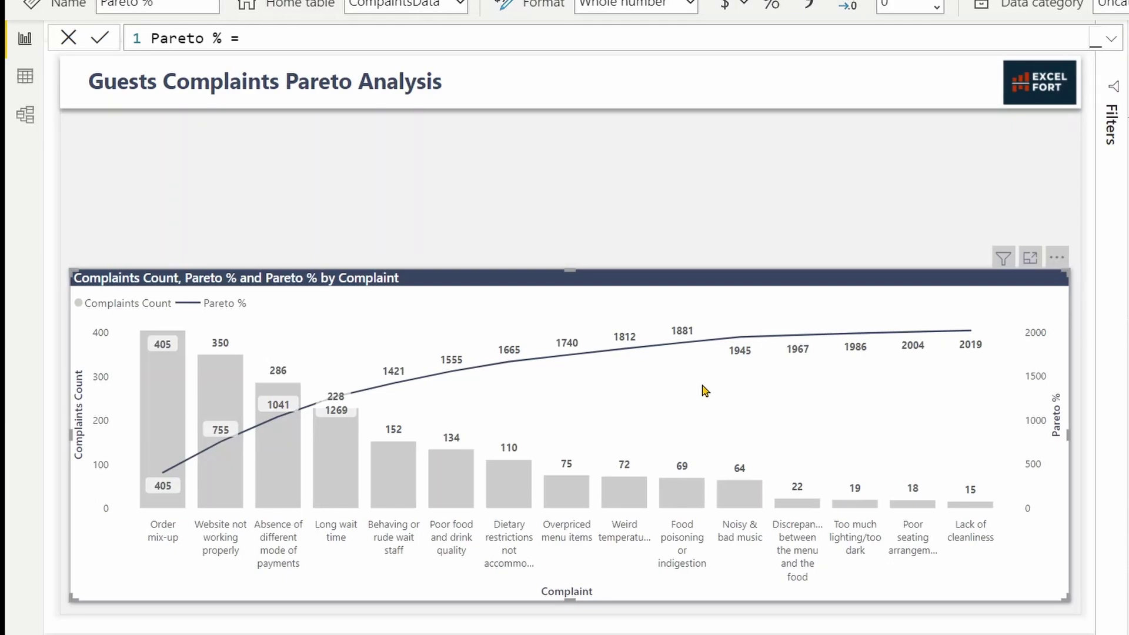
Start a new variable VAR __AllSelectedCompCount = CALCULATE([Complaints Count], ...) after line 9.
{"action": "type", "text": "IF(     ISINSCOPE( CompaintsData[Complaint] ),     VAR __AllselectedComp = ALLSELECTED( CompaintsData[Complaint] )     VAR __CompTable = ADDCOLUMNS( __AllselectedComp , \"@Count\" , [Complaints Count] )     VAR __CurrentCount = [Complaints Count]     VAR __CumCompTable = FILTER( __CompTable , [@Count] >= __CurrentCount )     VAR __CumComp = SUMX( __CumCompTable , [@Count] )     Return         __CumComp )"}
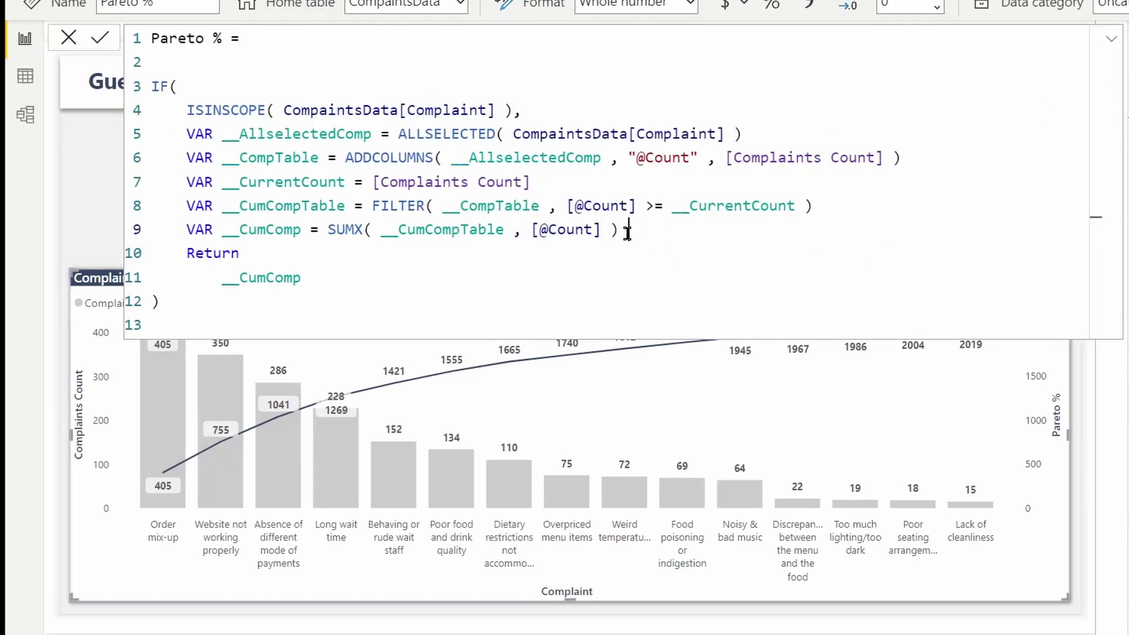
{"action": "key", "text": "Return"}
{"action": "key", "text": "Return"}
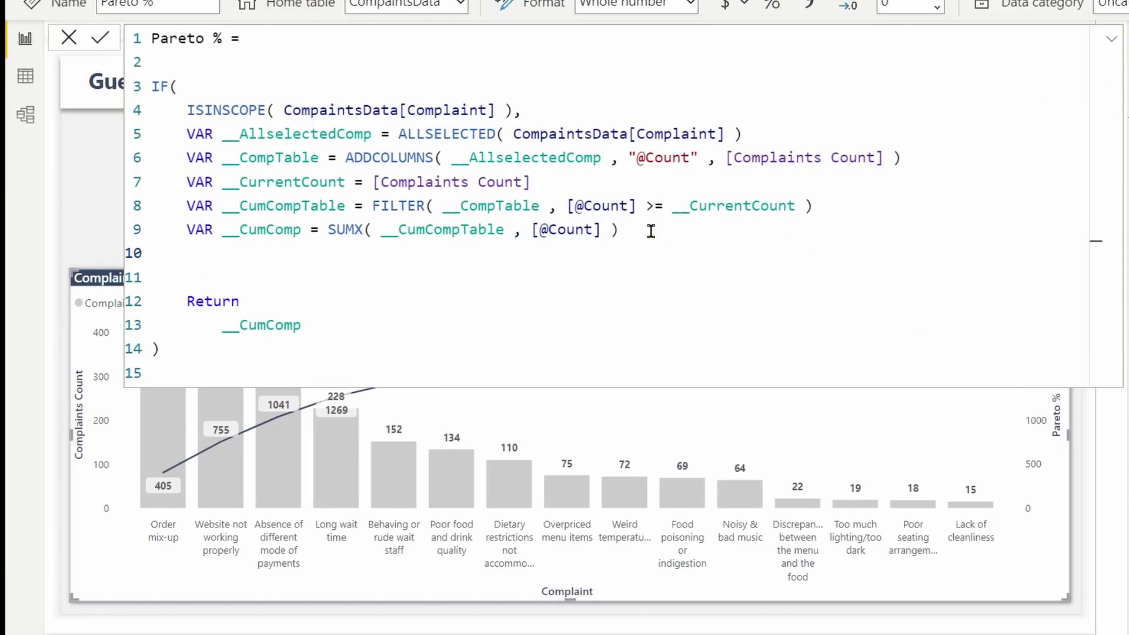
{"action": "type", "text": "var"}
{"action": "key", "text": "BackSpace"}
{"action": "key", "text": "BackSpace"}
{"action": "key", "text": "BackSpace"}
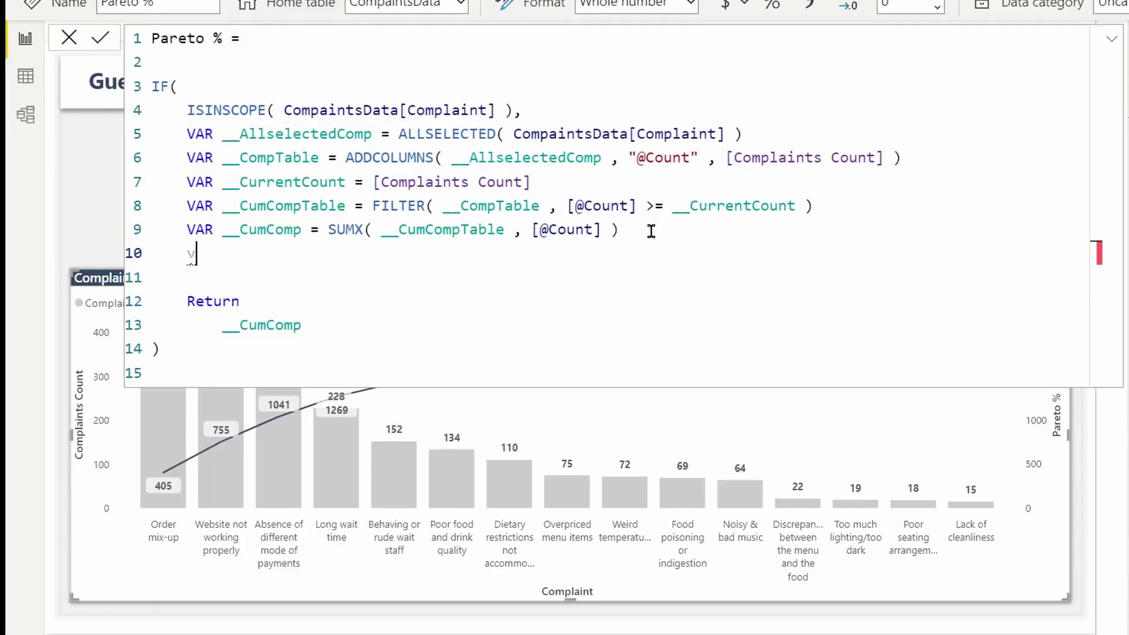
{"action": "type", "text": "VAR __"}
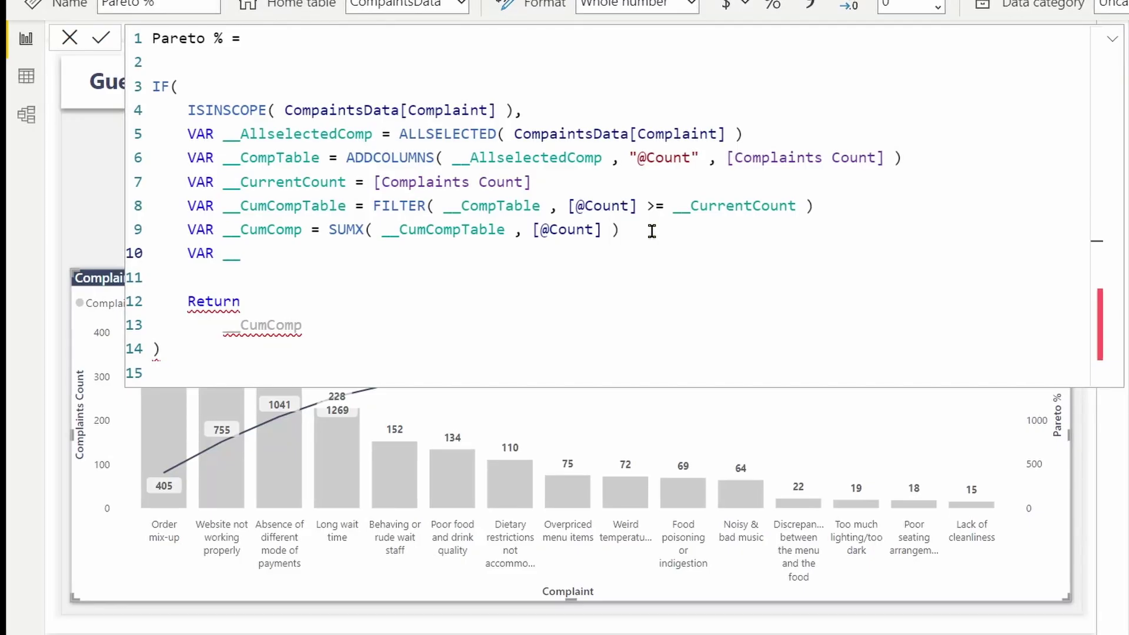
{"action": "type", "text": "AllS"}
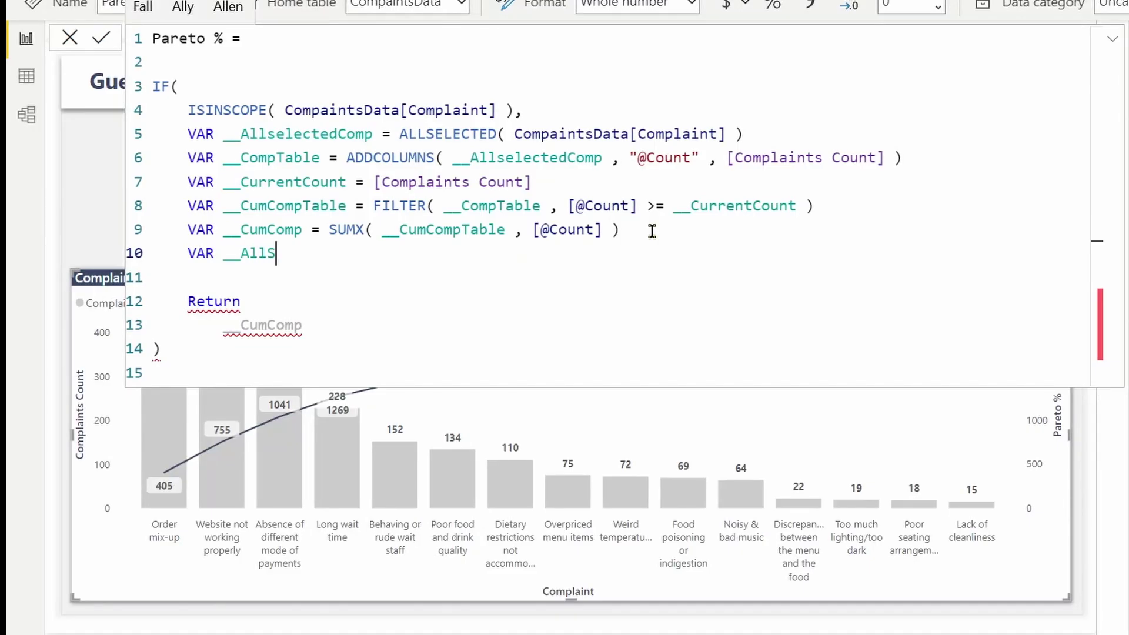
{"action": "type", "text": "elected"}
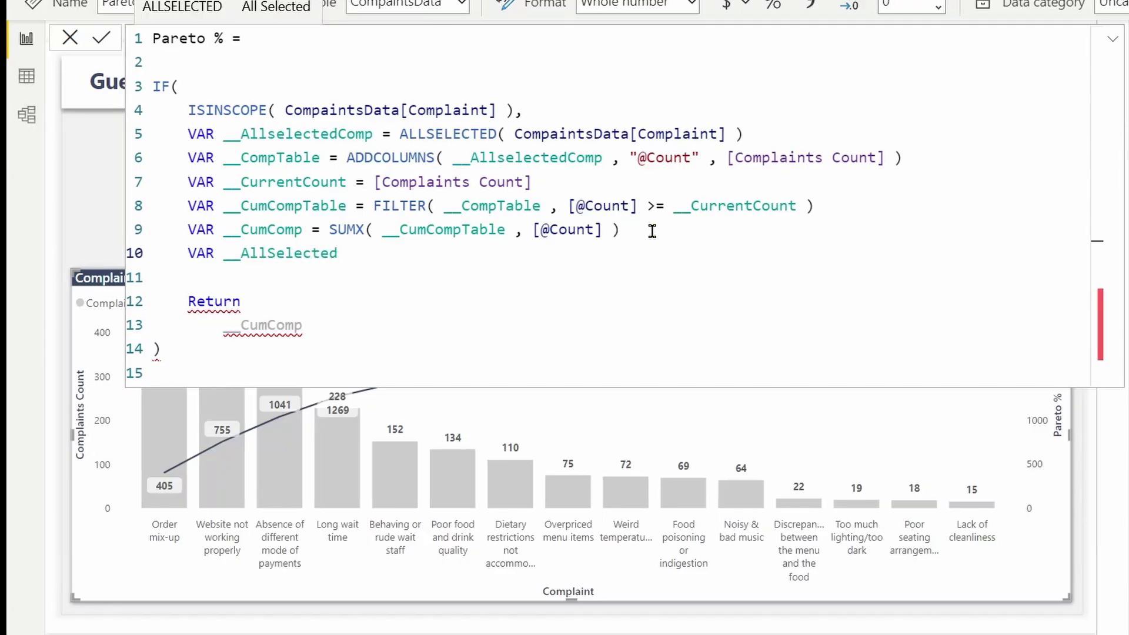
{"action": "type", "text": "CompCount"}
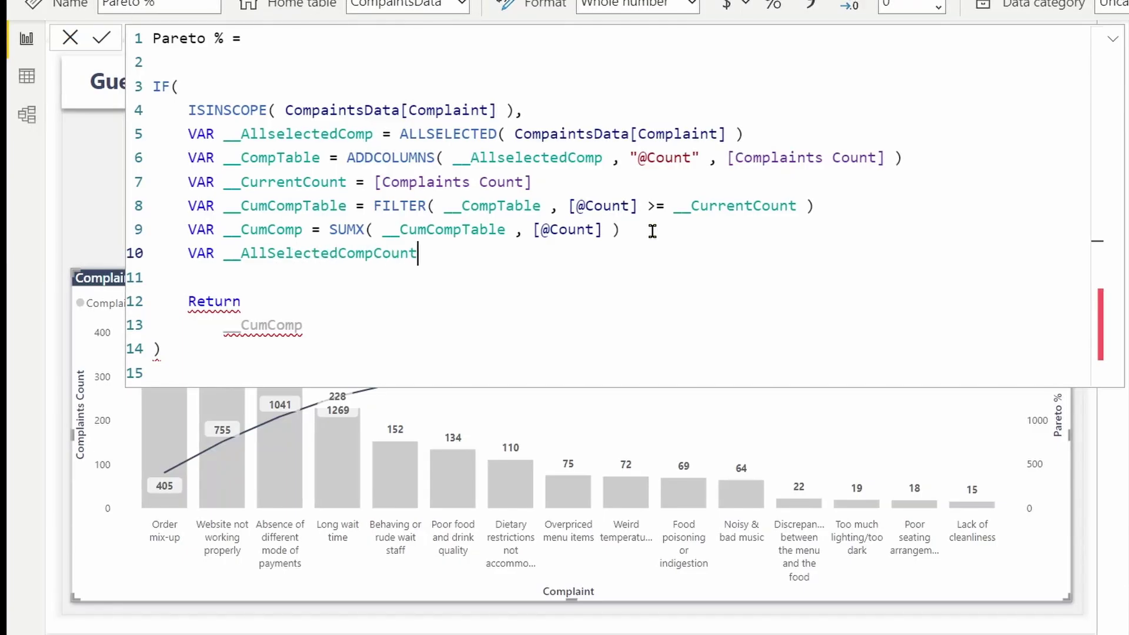
{"action": "type", "text": " ="}
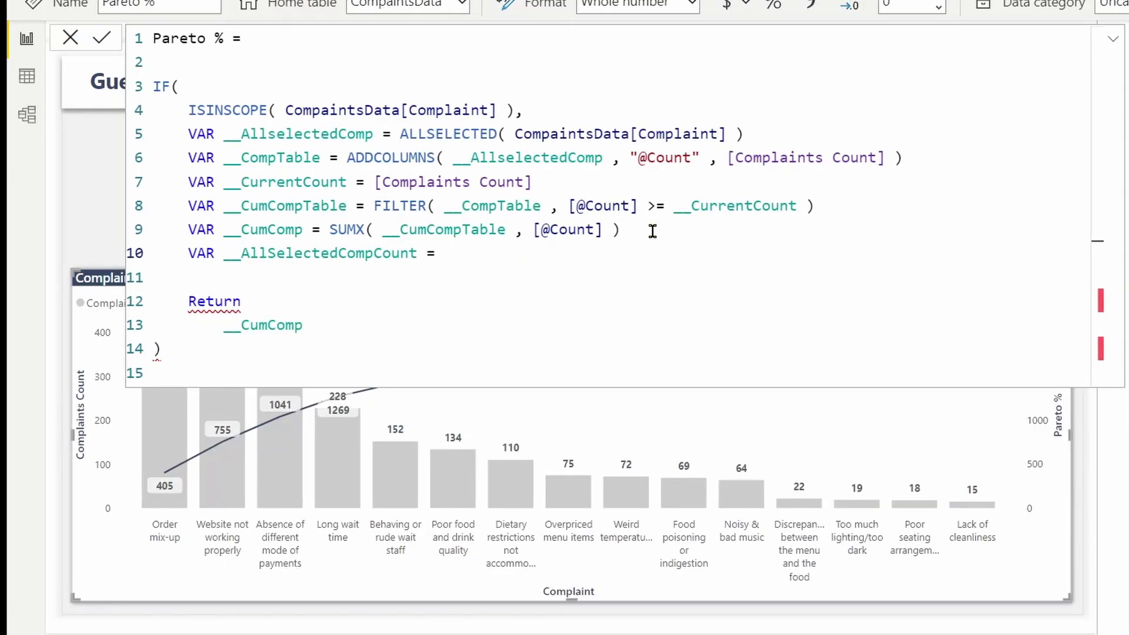
{"action": "type", "text": " calc"}
{"action": "key", "text": "Tab"}
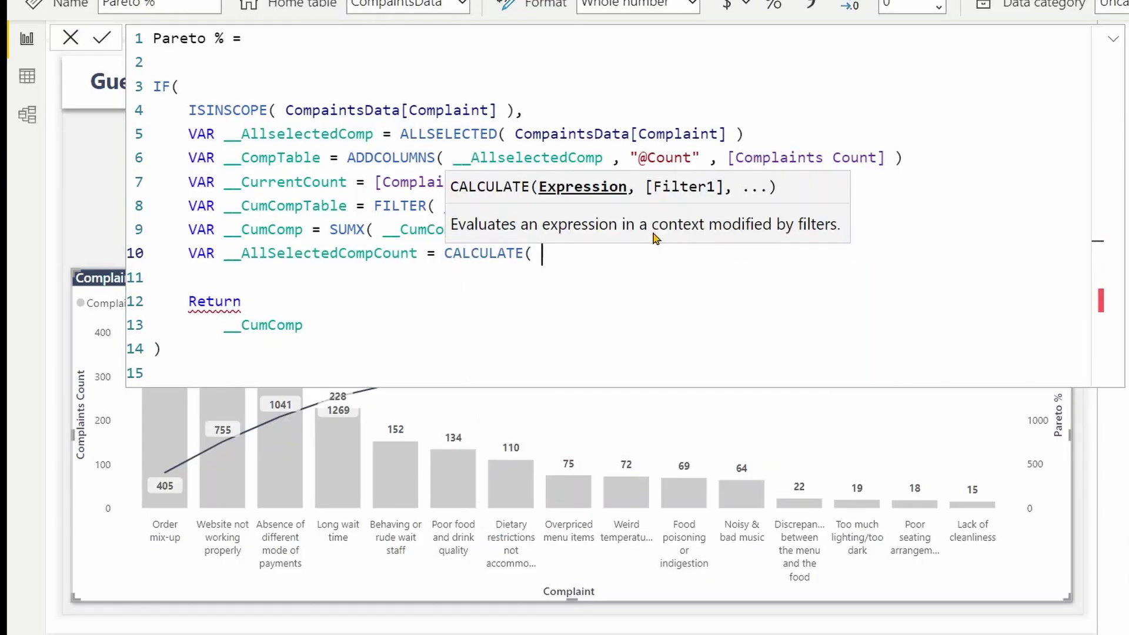
{"action": "type", "text": "[tot"}
{"action": "key", "text": "Tab"}
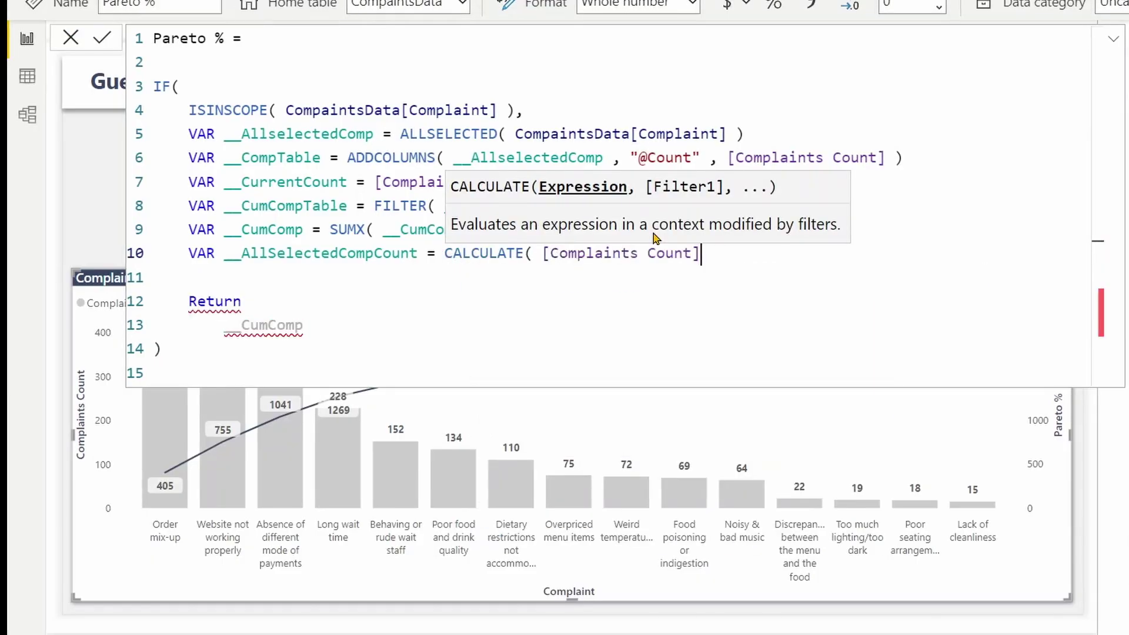
{"action": "type", "text": ","}
Use the __AllselectedComp variable as the CALCULATE filter and close the call.
{"action": "left_click", "coordinate": [469, 257]}
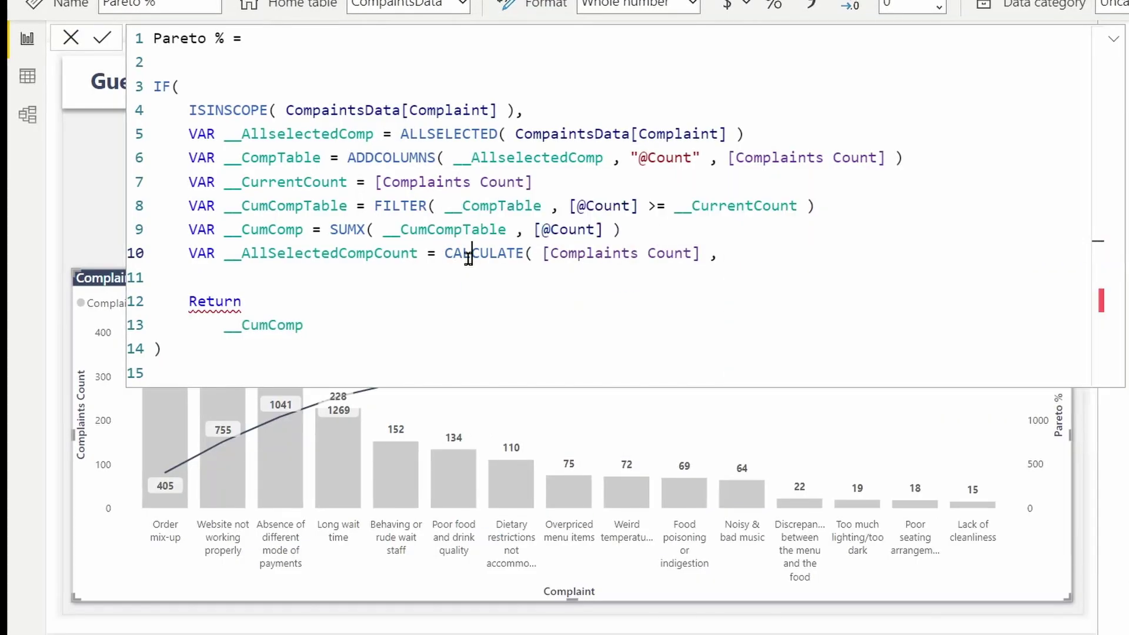
{"action": "double_click", "coordinate": [324, 134]}
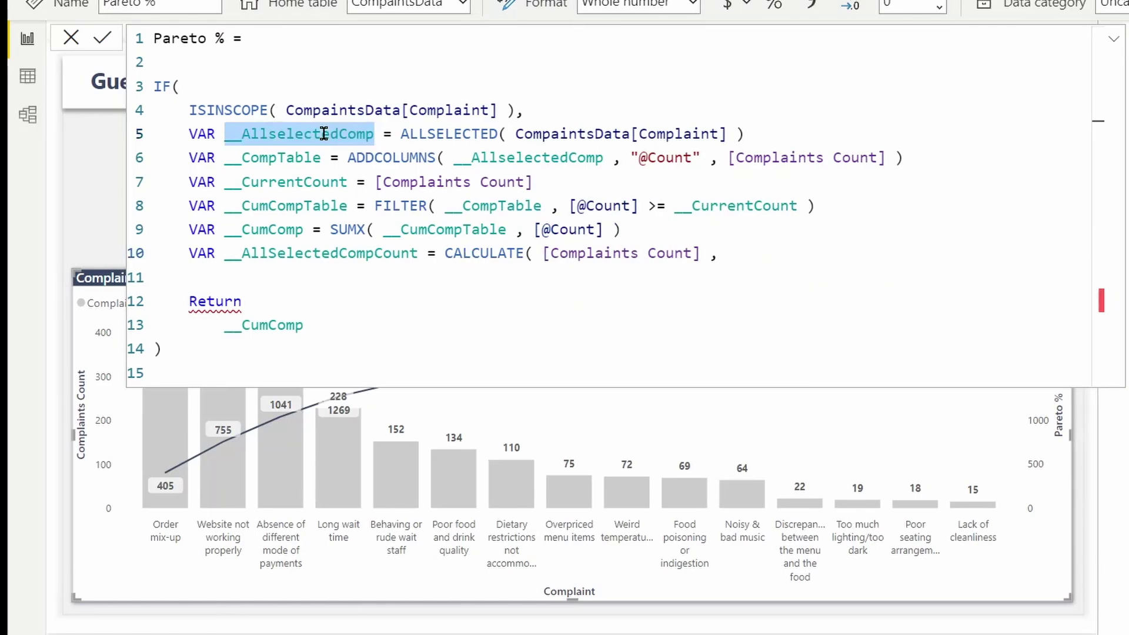
{"action": "key", "text": "ctrl+c"}
{"action": "left_click", "coordinate": [725, 254]}
{"action": "key", "text": "ctrl+v"}
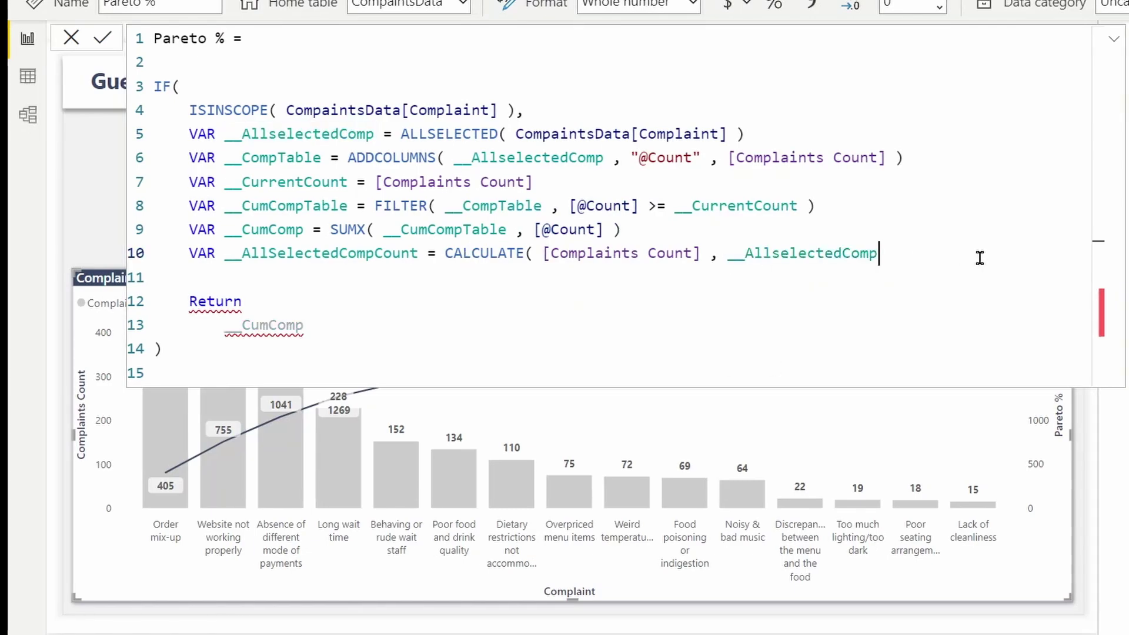
{"action": "type", "text": ")"}
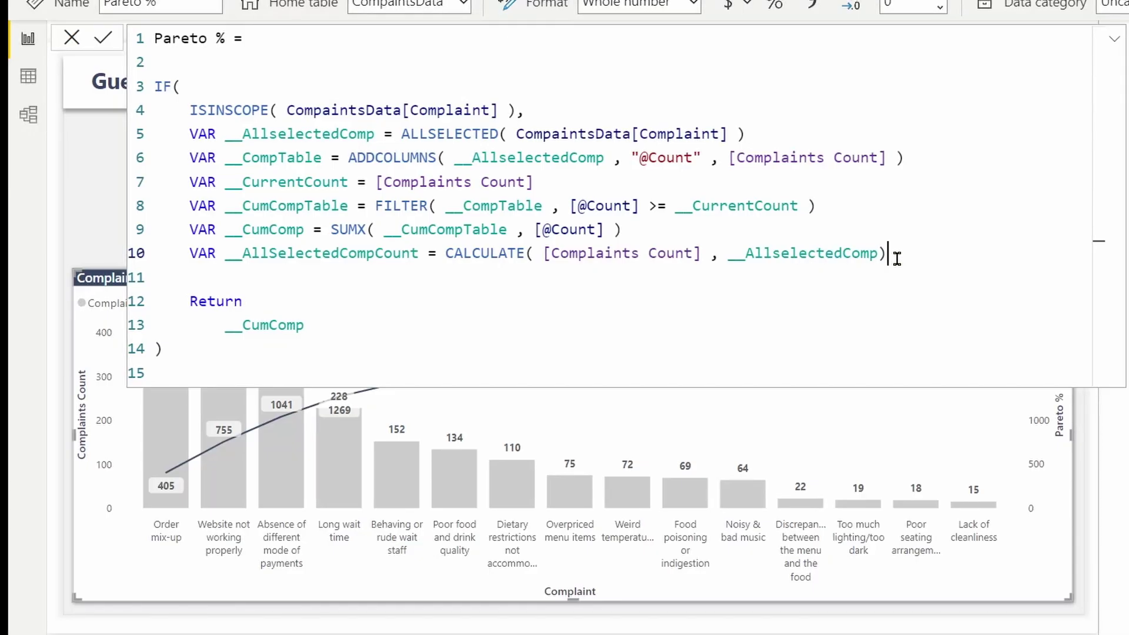
Add VAR __Result = DIVIDE(__CumComp, __AllSelectedCompCount).
{"action": "key", "text": "Return"}
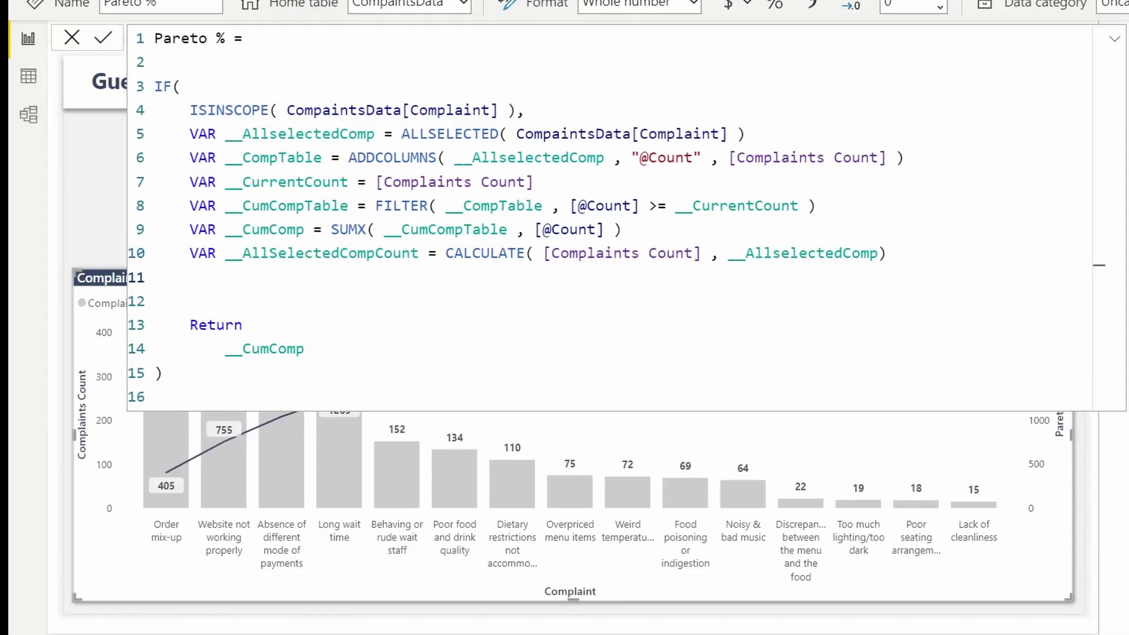
{"action": "type", "text": "VAR "}
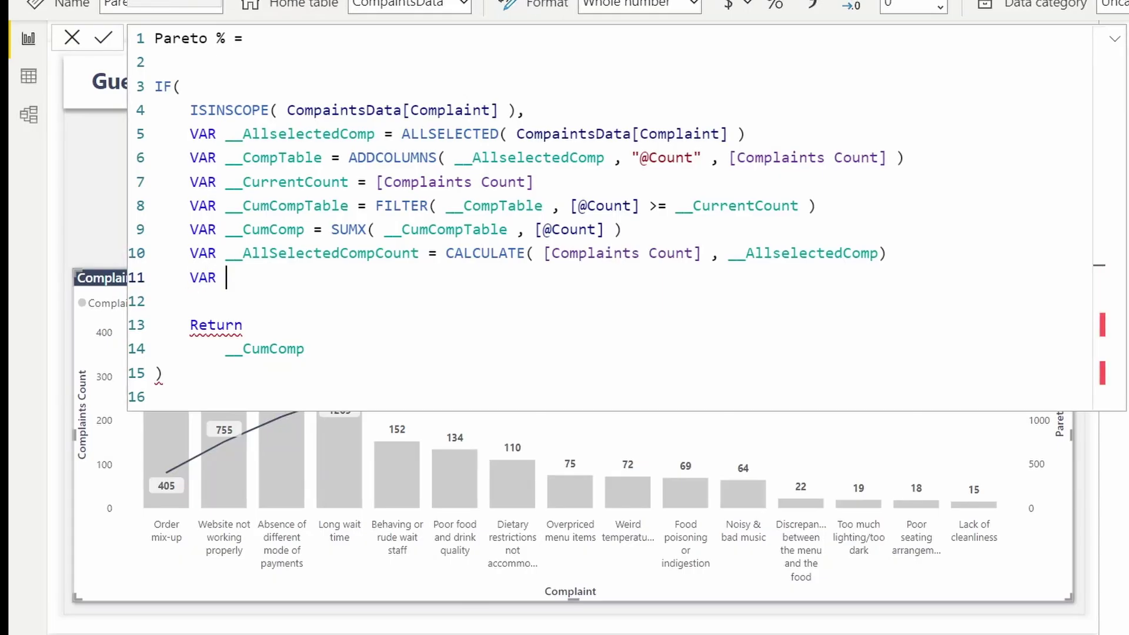
{"action": "type", "text": "__"}
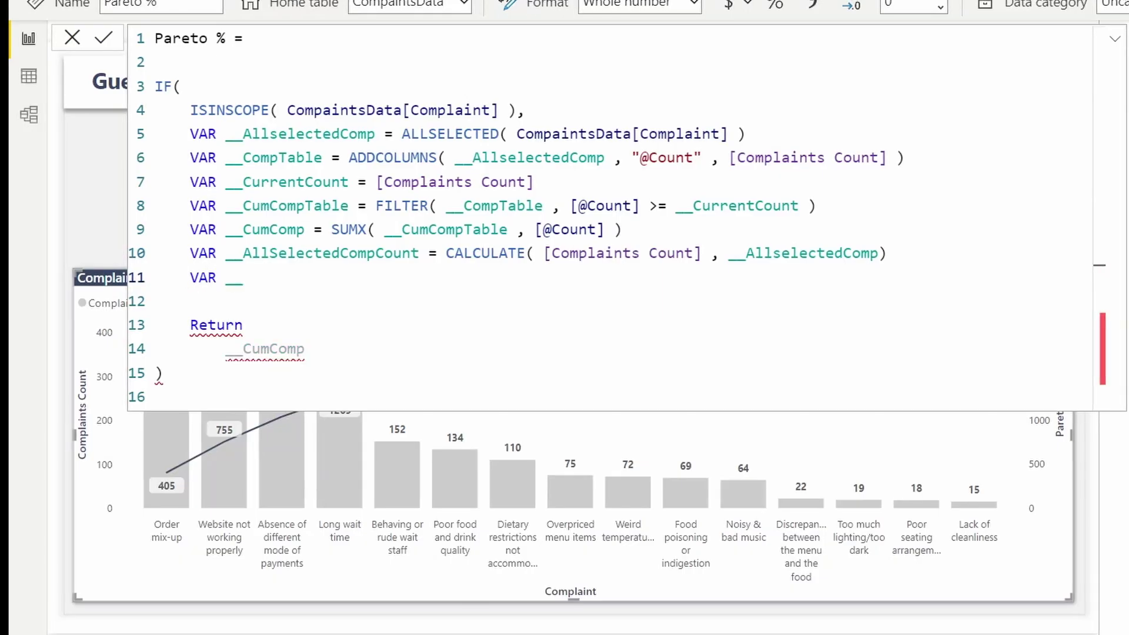
{"action": "type", "text": "Result"}
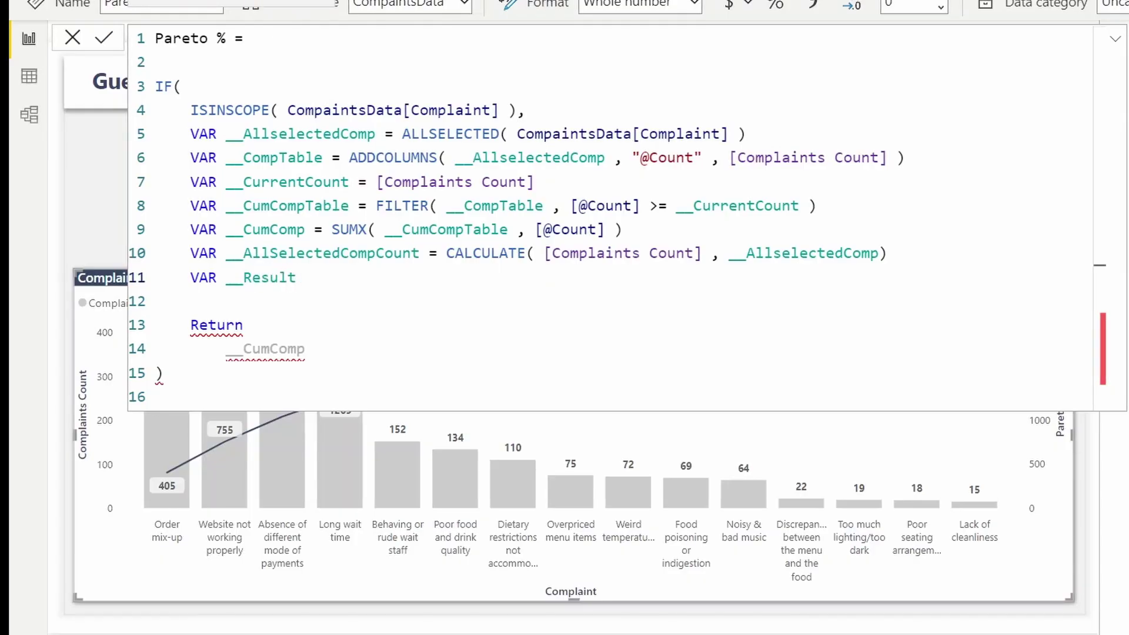
{"action": "type", "text": " = DIVIDE("}
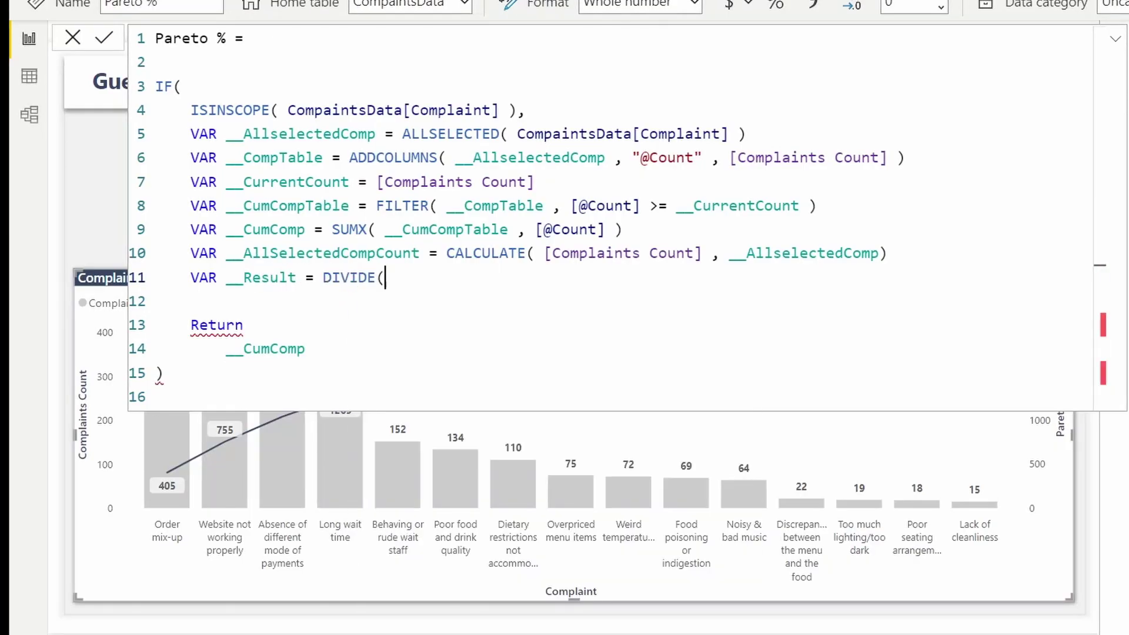
{"action": "key", "text": "Escape"}
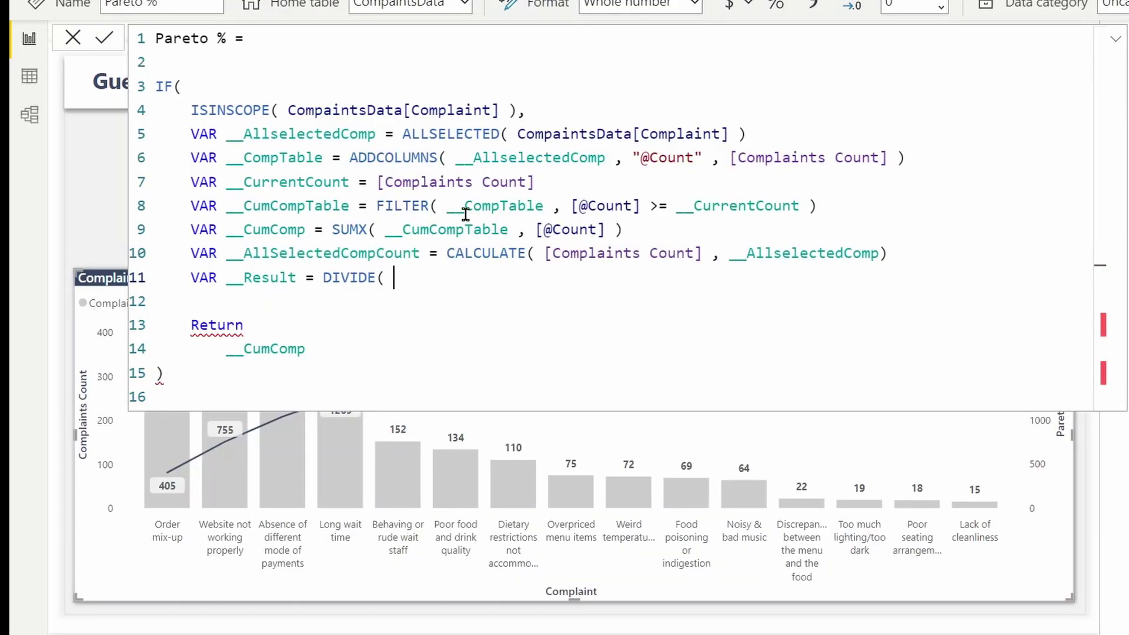
{"action": "type", "text": "_"}
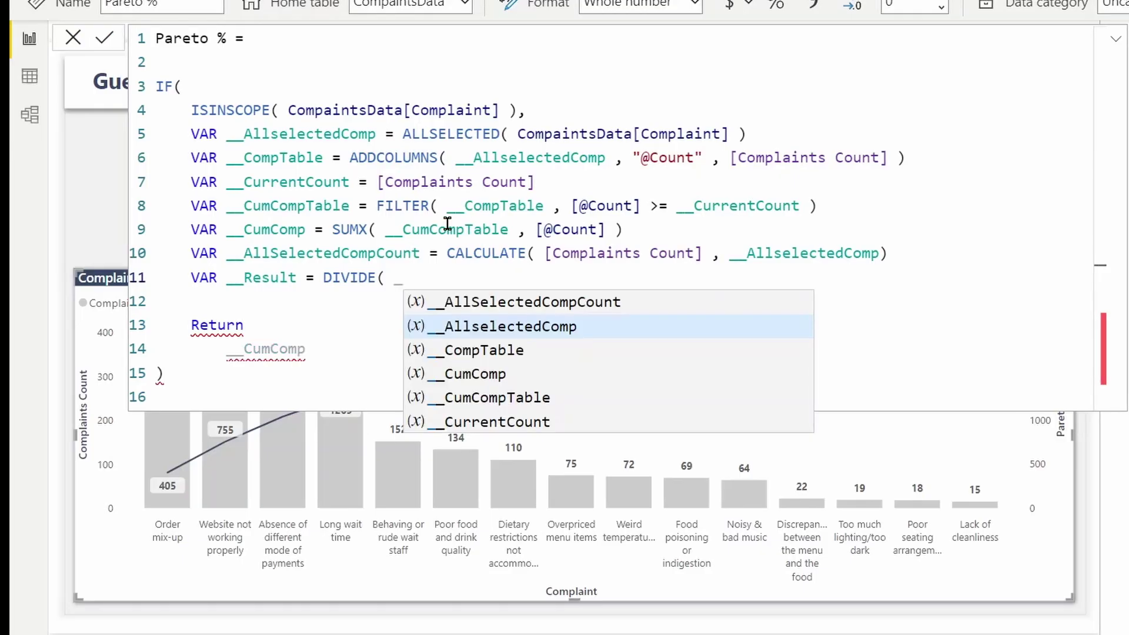
{"action": "key", "text": "Down"}
{"action": "key", "text": "Down"}
{"action": "key", "text": "Tab"}
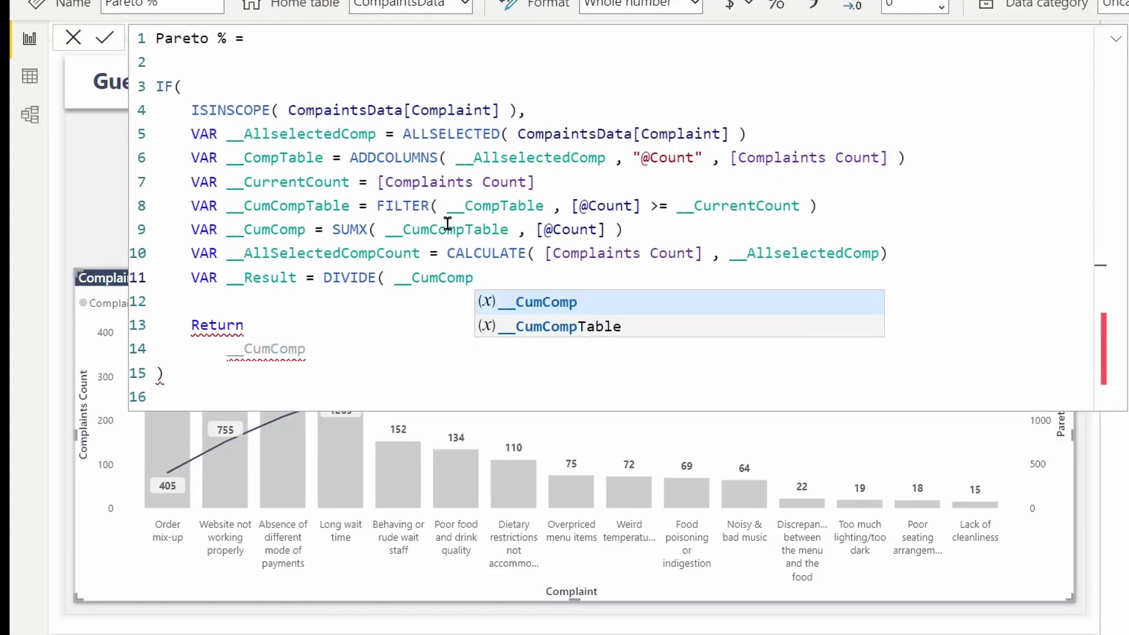
{"action": "type", "text": ", _"}
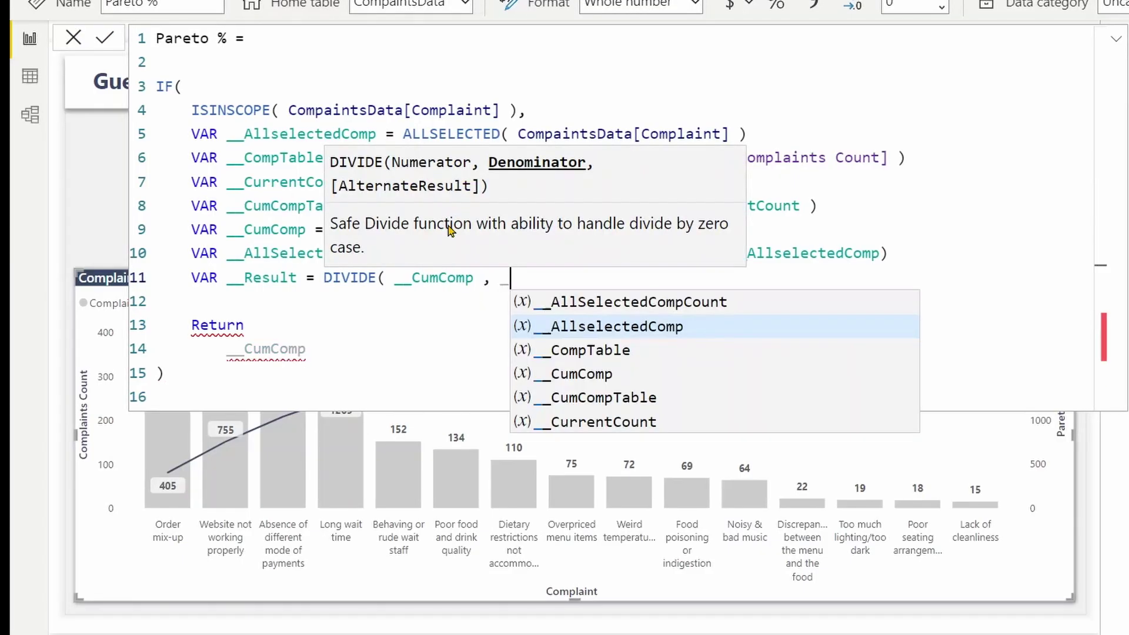
{"action": "key", "text": "Up"}
{"action": "key", "text": "Tab"}
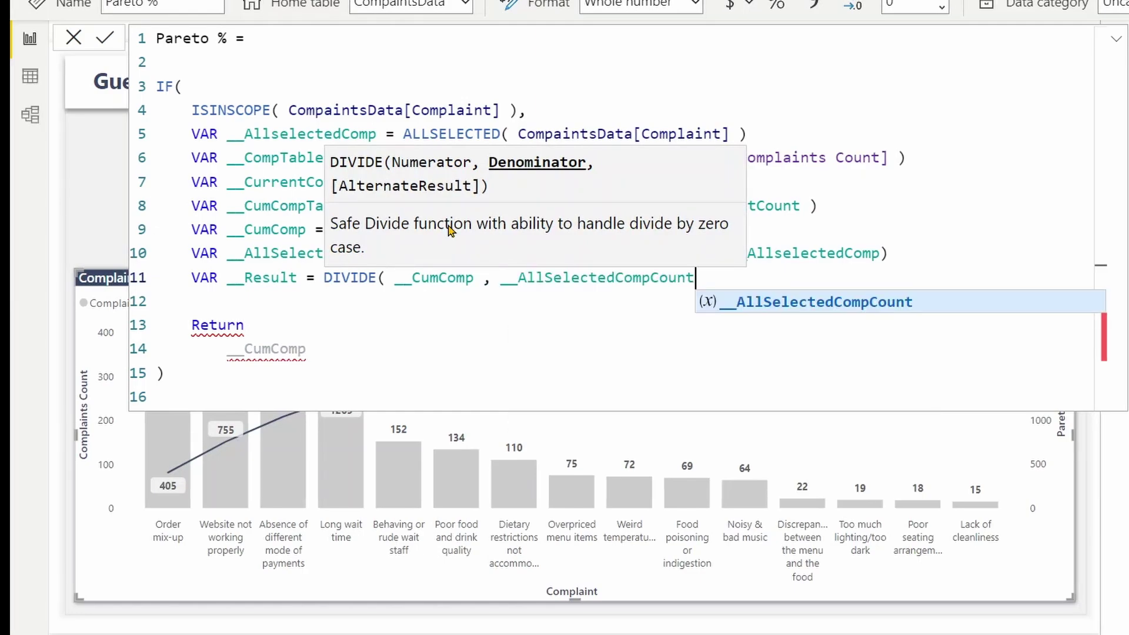
{"action": "type", "text": ")"}
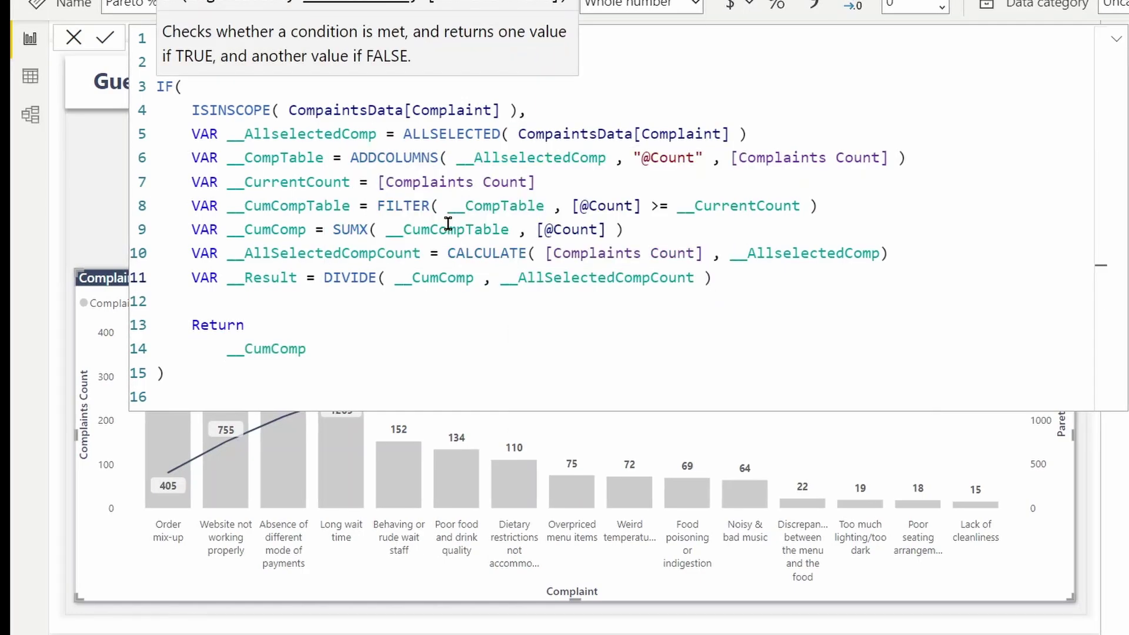
Return __Result instead of __CumComp in the measure.
{"action": "double_click", "coordinate": [277, 277]}
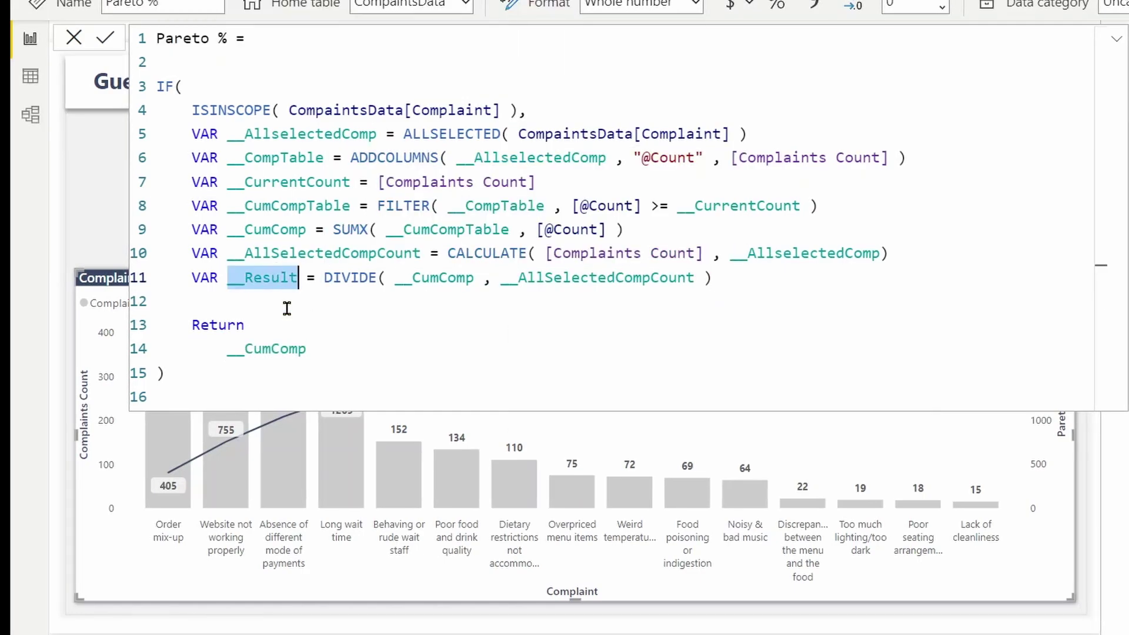
{"action": "double_click", "coordinate": [286, 350]}
{"action": "key", "text": "ctrl+v"}
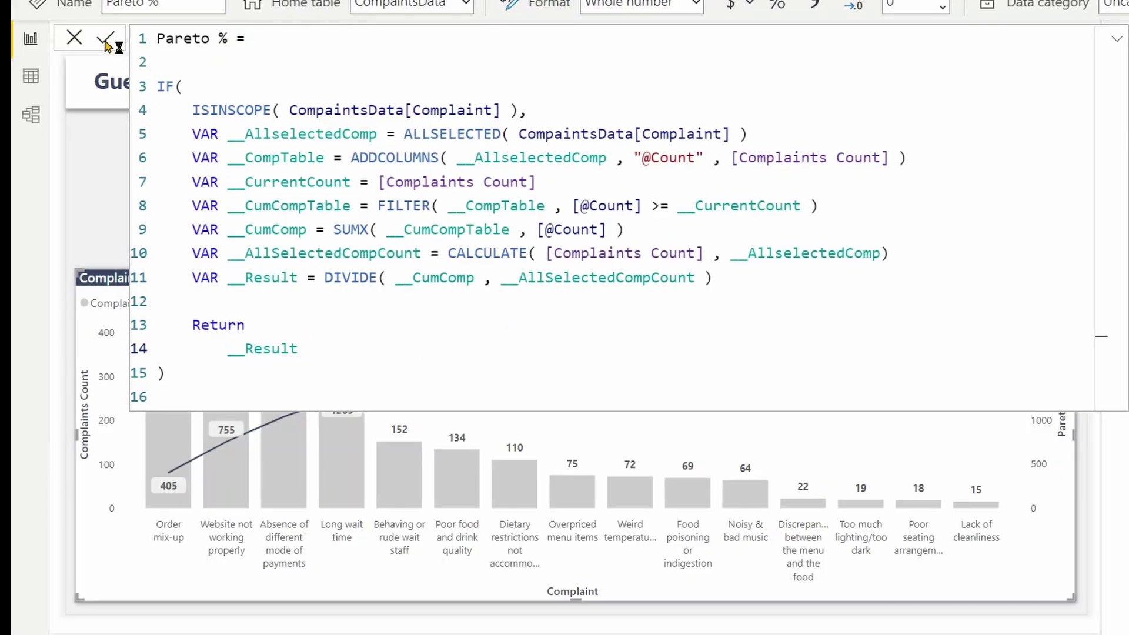
Commit the revised Pareto % measure and format it as Percentage.
{"action": "left_click", "coordinate": [106, 41]}
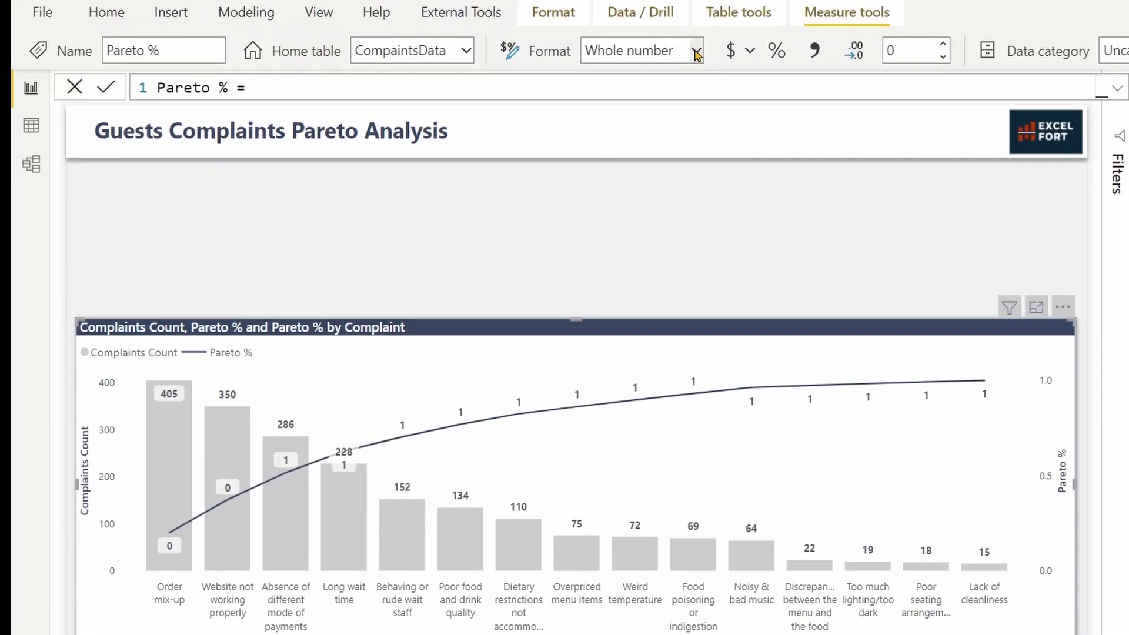
{"action": "left_click", "coordinate": [695, 22]}
{"action": "left_click", "coordinate": [644, 203]}
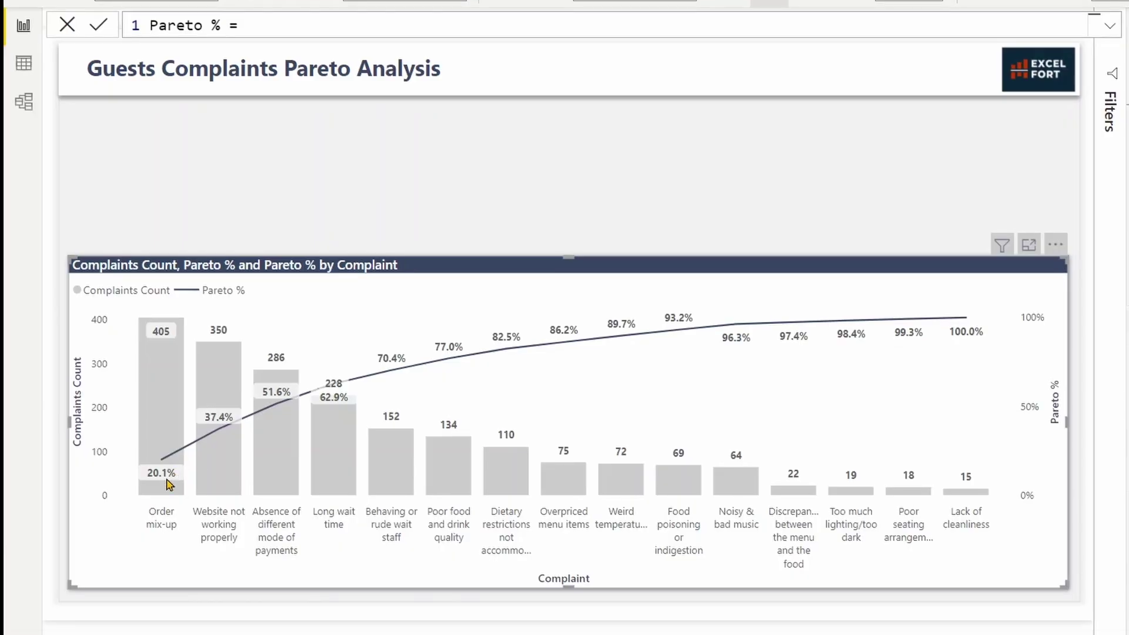
Select the column chart and open its Format visual pane.
{"action": "mouse_move", "coordinate": [175, 542]}
{"action": "left_click", "coordinate": [960, 402]}
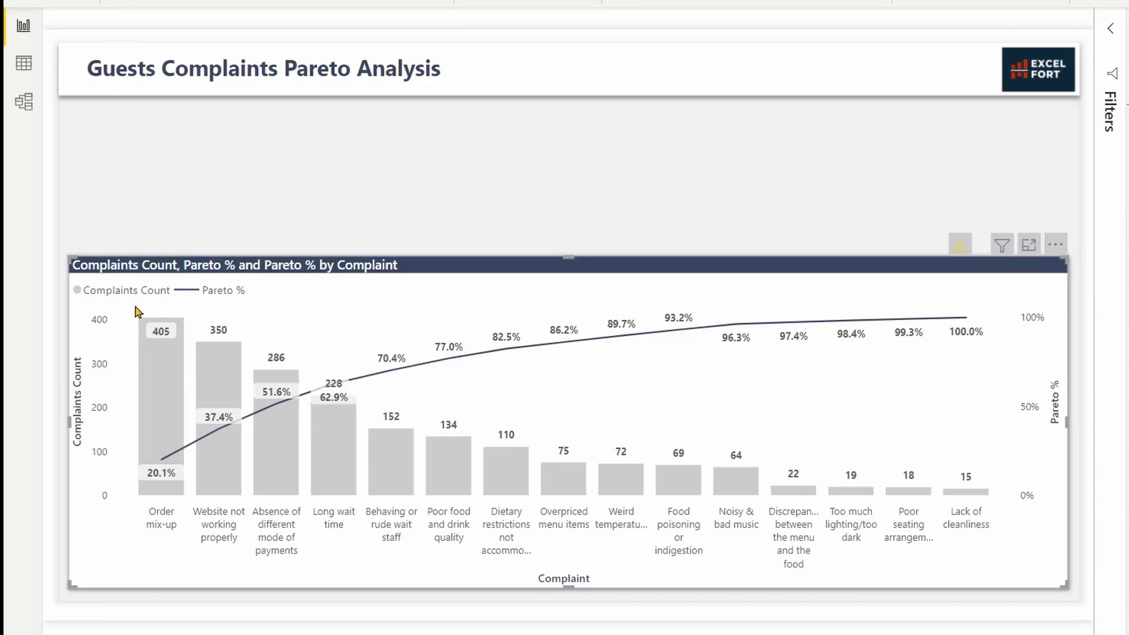
{"action": "mouse_move", "coordinate": [127, 305]}
{"action": "left_mouse_down"}
{"action": "mouse_move", "coordinate": [366, 585]}
{"action": "mouse_move", "coordinate": [363, 567]}
{"action": "left_mouse_up"}
{"action": "left_click", "coordinate": [363, 567]}
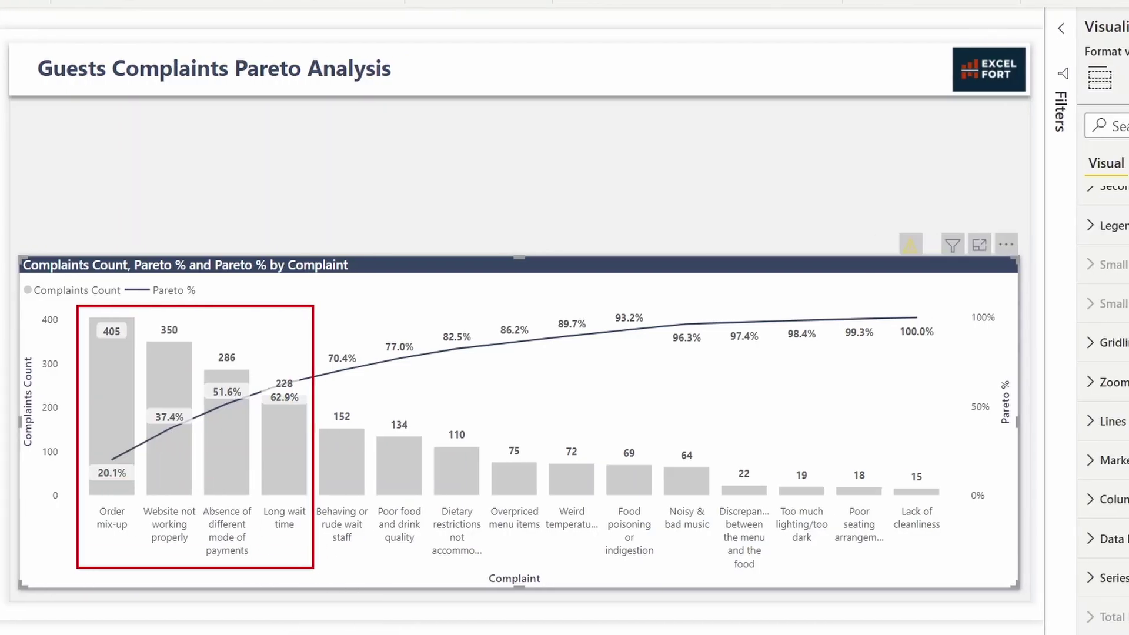
Set up rule-based conditional formatting on column colour, based on Pareto %.
{"action": "left_click", "coordinate": [815, 78]}
{"action": "left_click", "coordinate": [878, 77]}
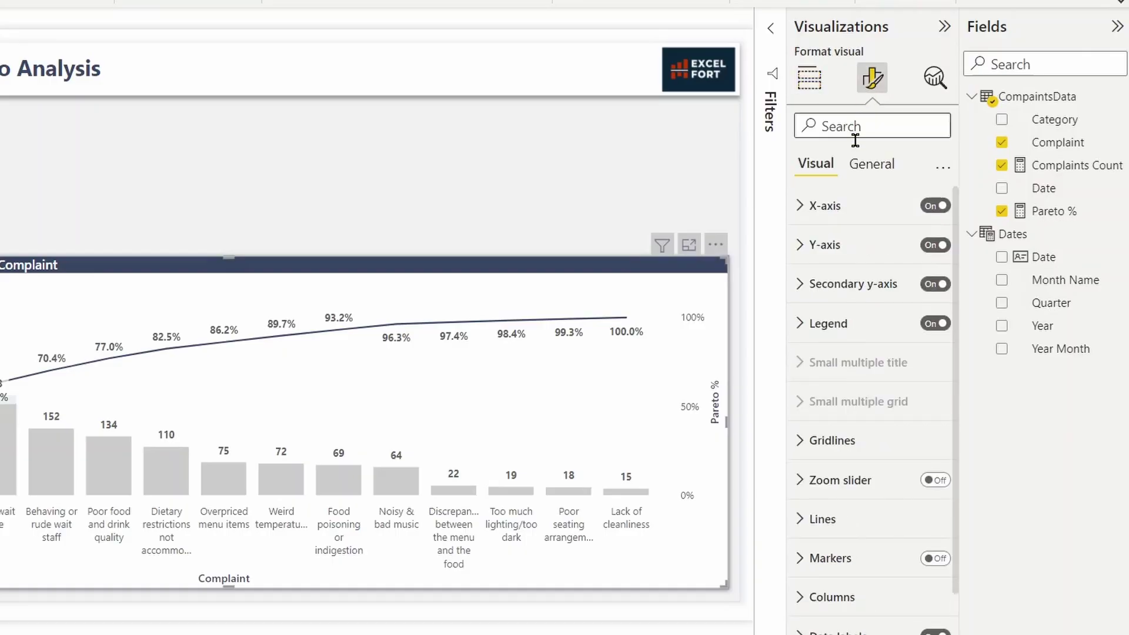
{"action": "left_click", "coordinate": [825, 598]}
{"action": "left_click_drag", "start_coordinate": [957, 441], "coordinate": [949, 538]}
{"action": "scroll", "coordinate": [949, 538], "scroll_direction": "down", "scroll_amount": 1}
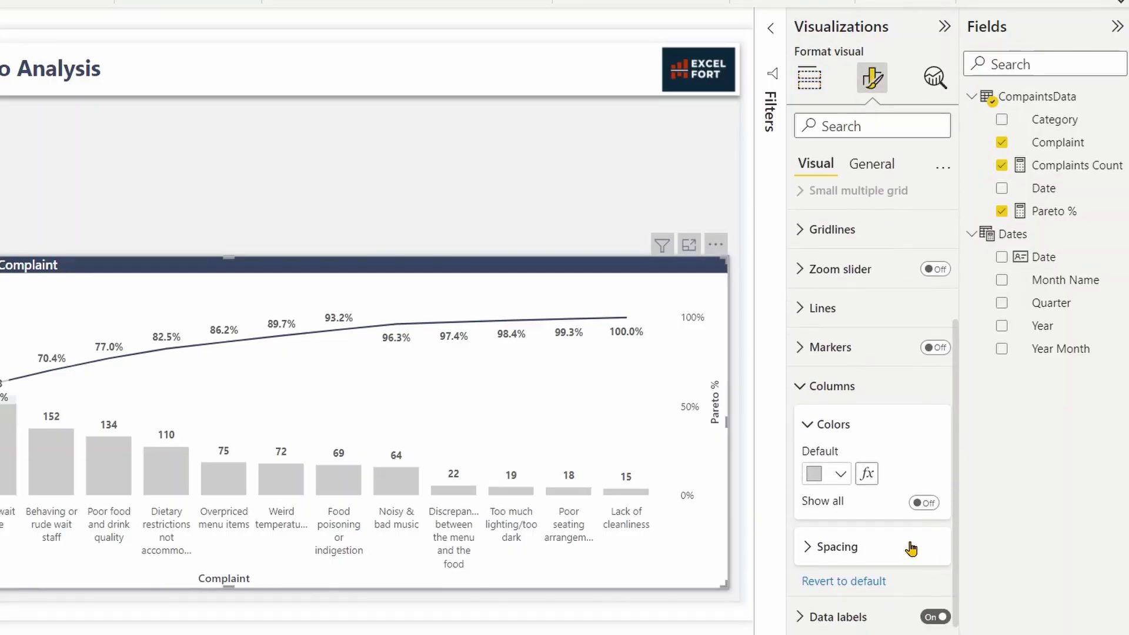
{"action": "left_click", "coordinate": [865, 474]}
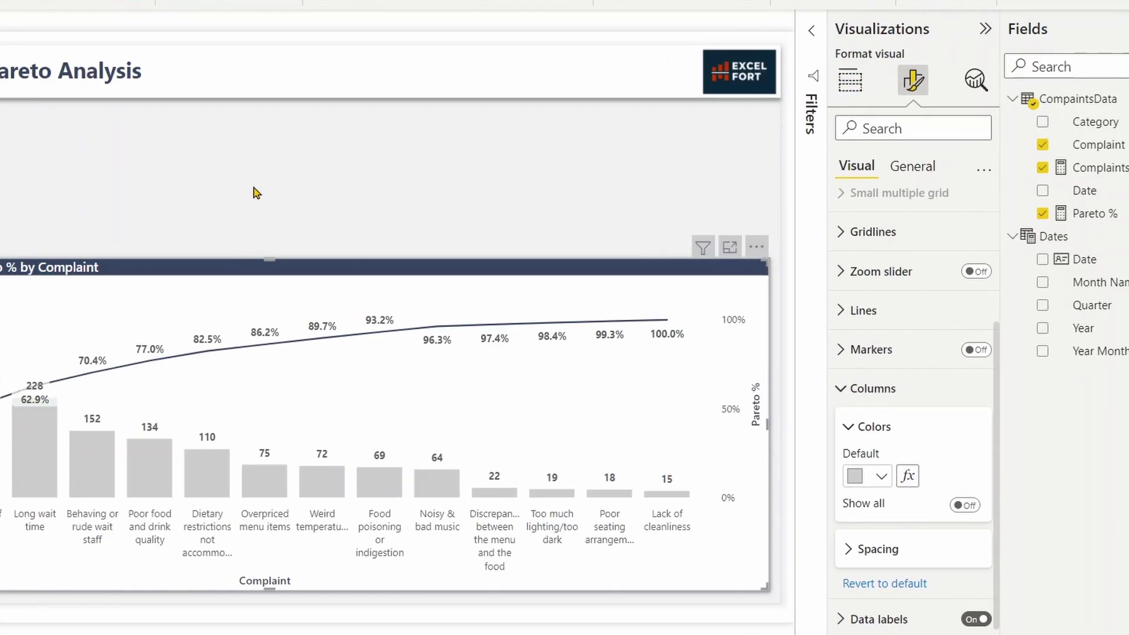
{"action": "left_click", "coordinate": [275, 100]}
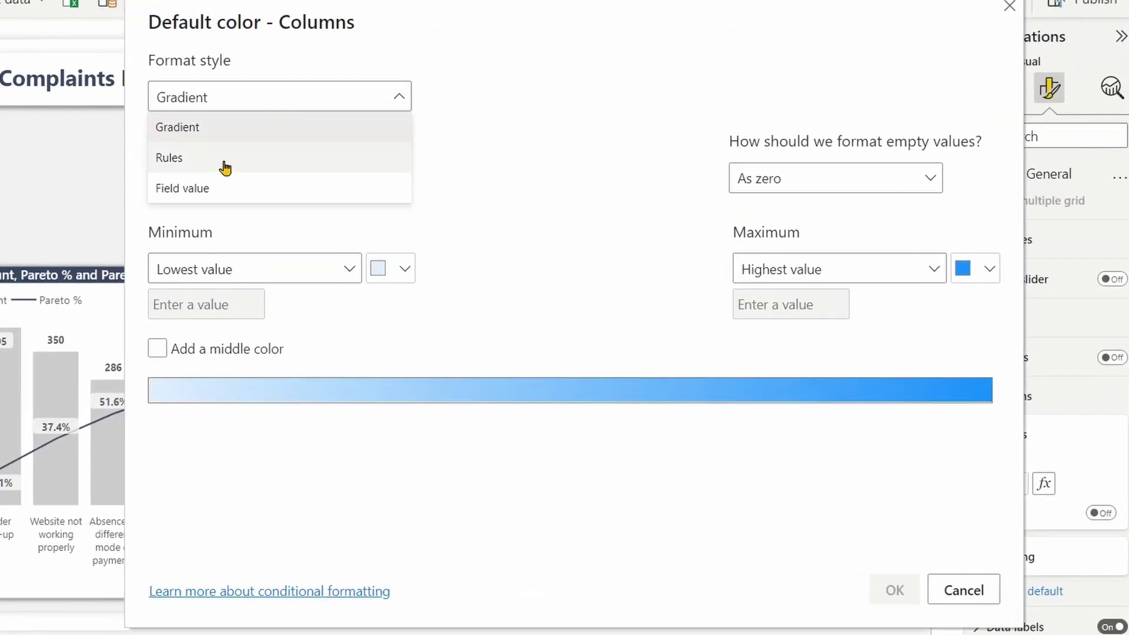
{"action": "left_click", "coordinate": [222, 168]}
{"action": "left_click", "coordinate": [269, 180]}
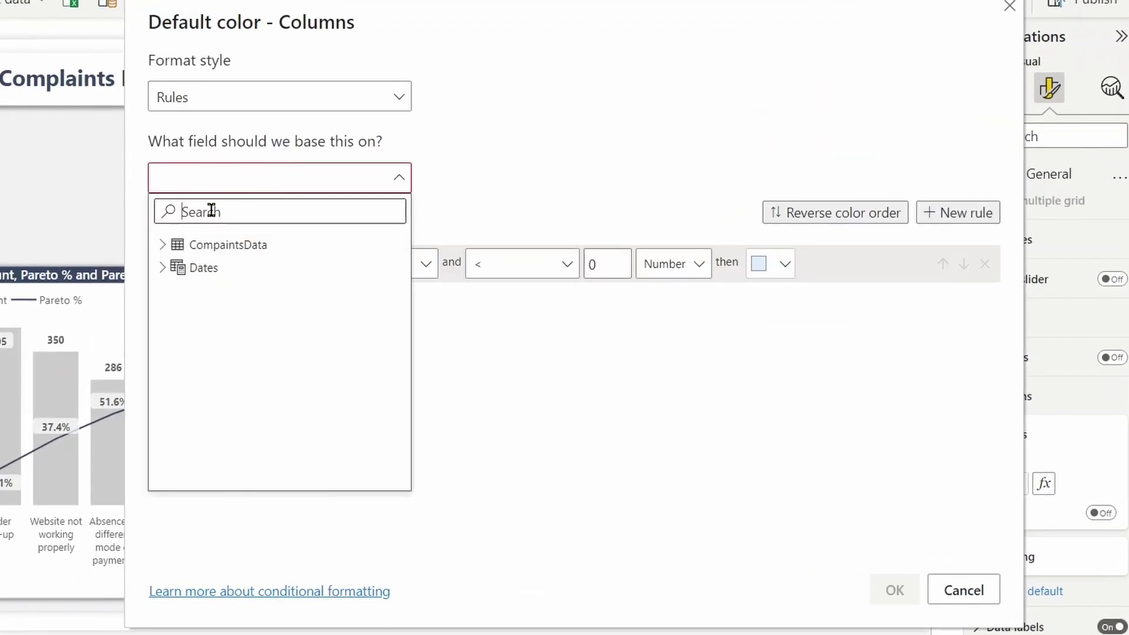
{"action": "type", "text": "pare"}
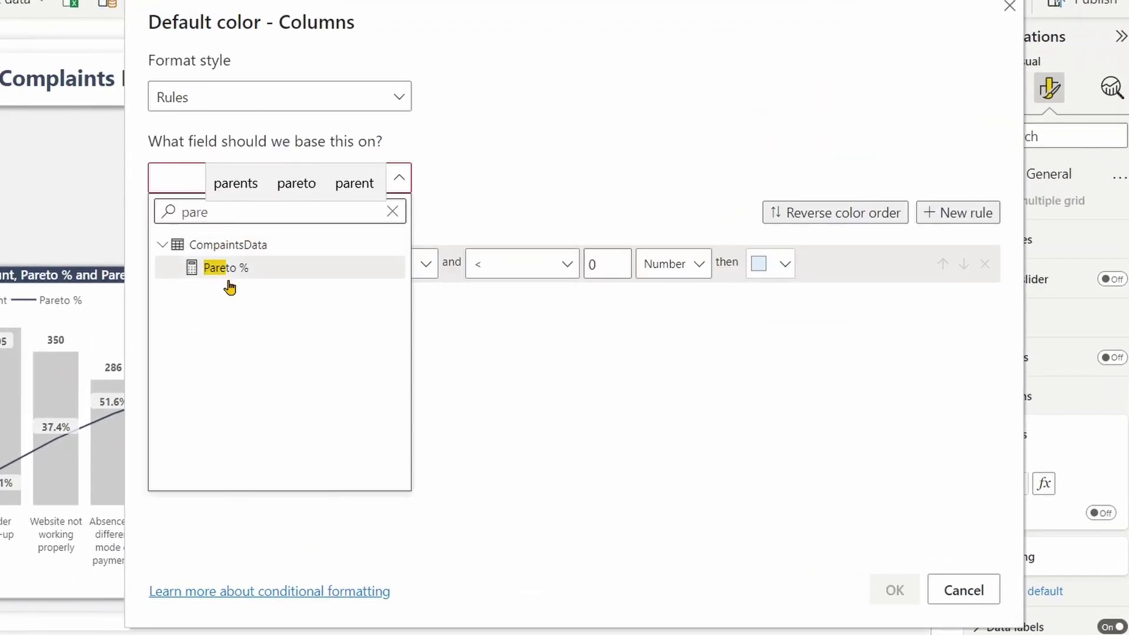
{"action": "left_click", "coordinate": [228, 267]}
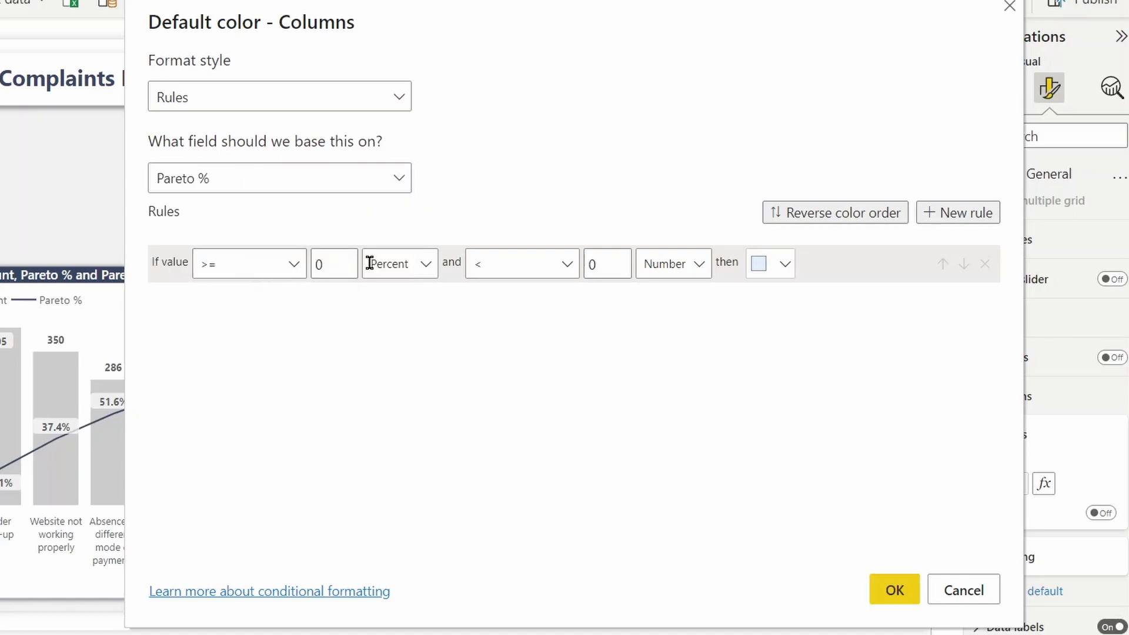
Define the rule >= 0 Number and <= 0.7 Number as orange, and apply it.
{"action": "left_click", "coordinate": [434, 266]}
{"action": "left_click", "coordinate": [401, 302]}
{"action": "left_click", "coordinate": [545, 266]}
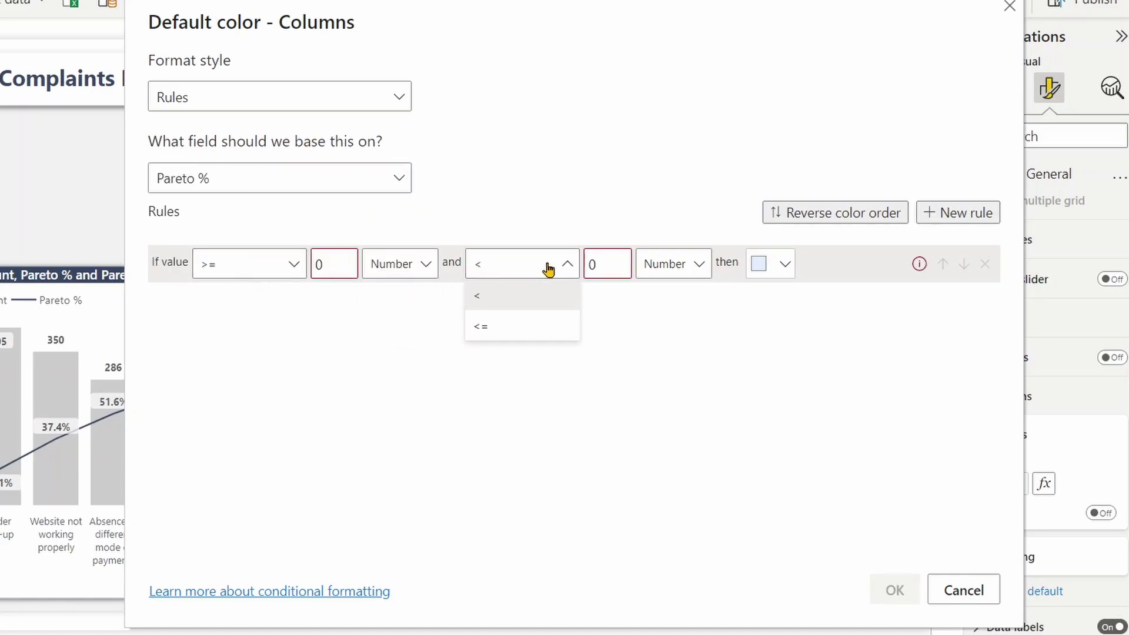
{"action": "left_click", "coordinate": [511, 327]}
{"action": "left_click", "coordinate": [616, 265]}
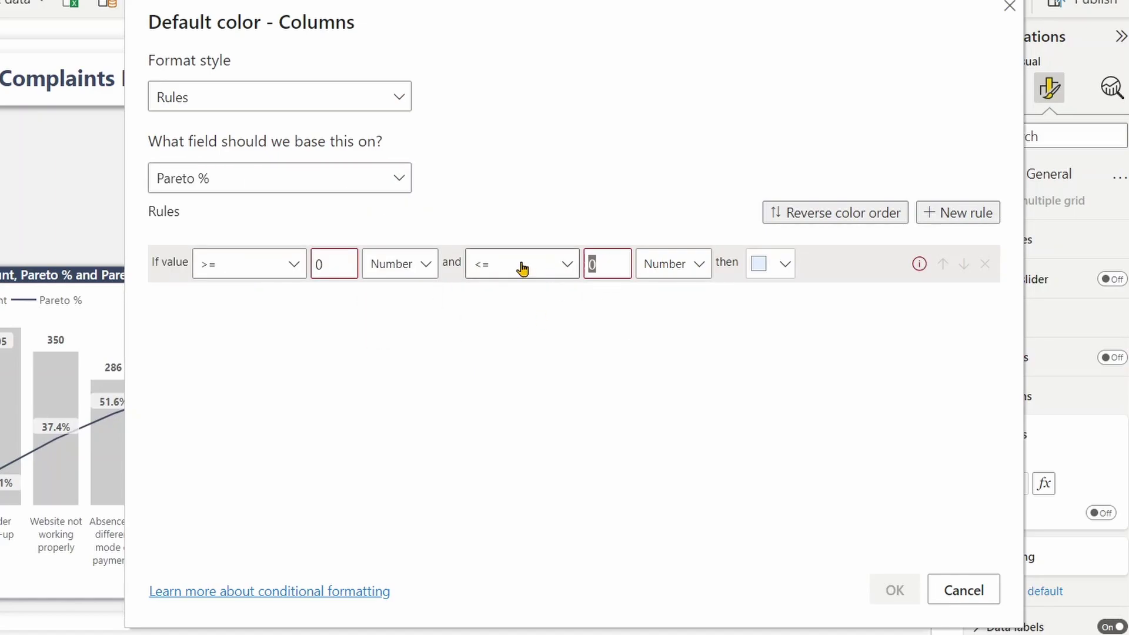
{"action": "type", "text": "0.7"}
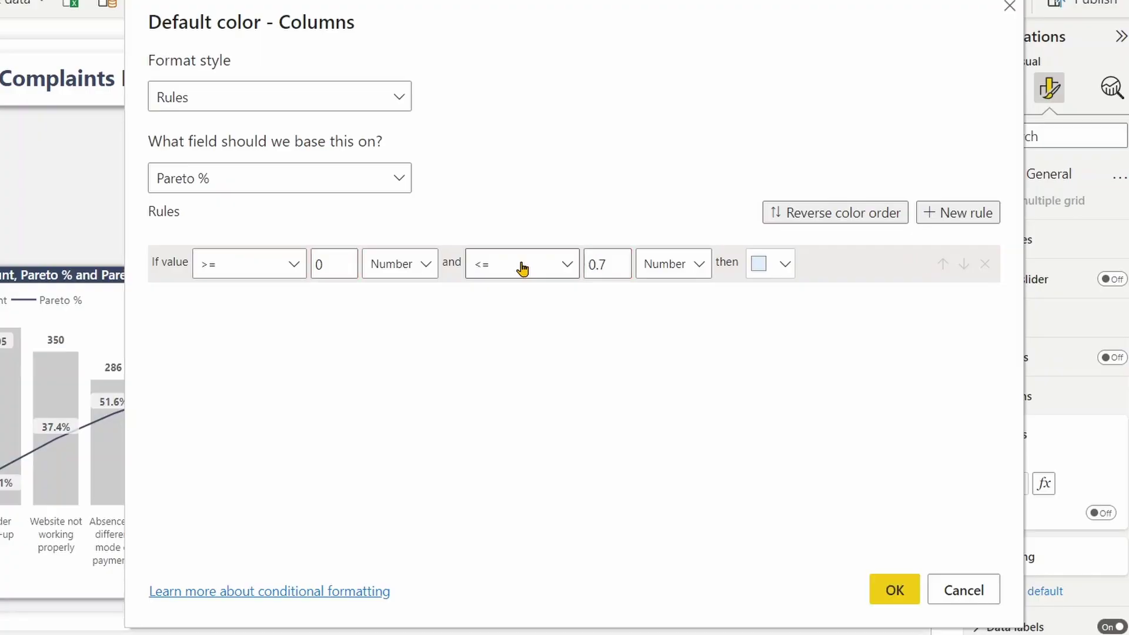
{"action": "left_click", "coordinate": [773, 265]}
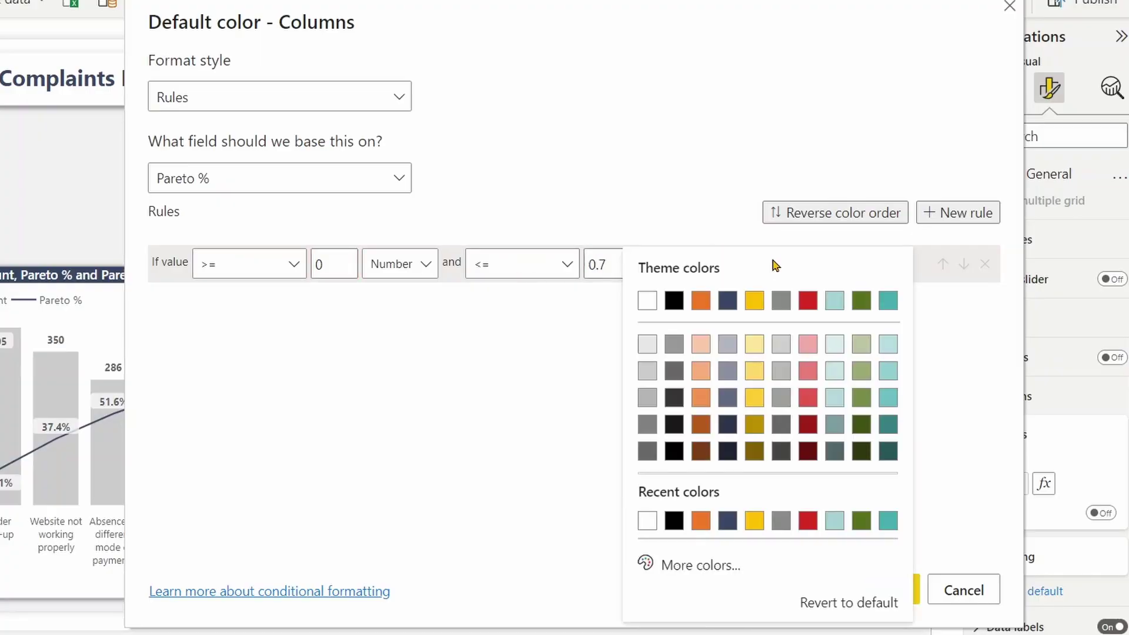
{"action": "left_click", "coordinate": [700, 300]}
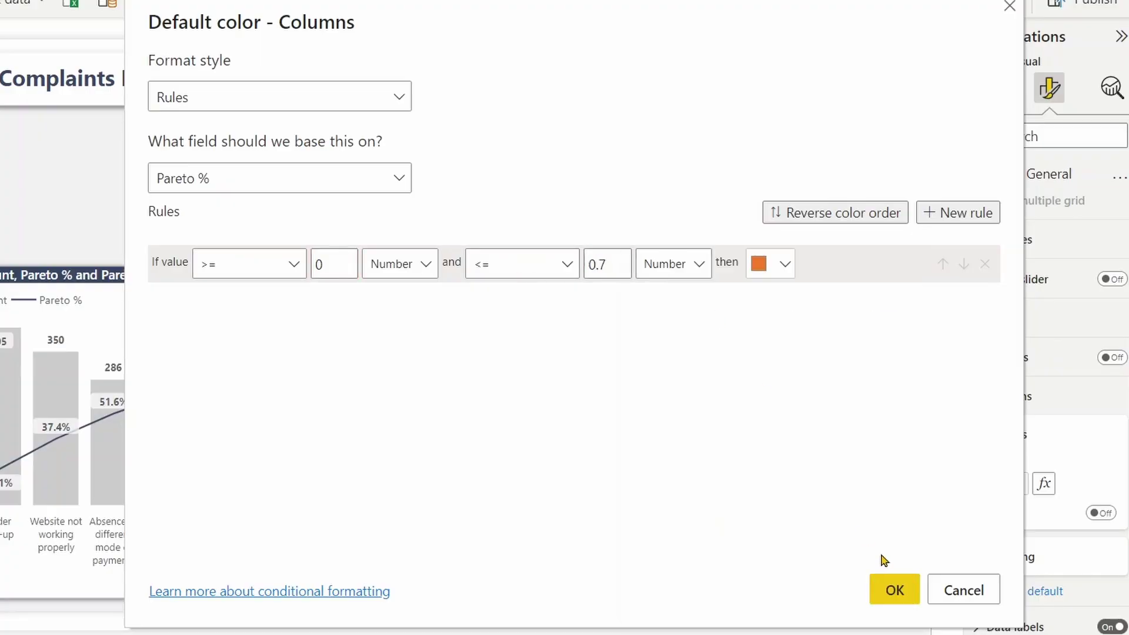
{"action": "left_click", "coordinate": [890, 593]}
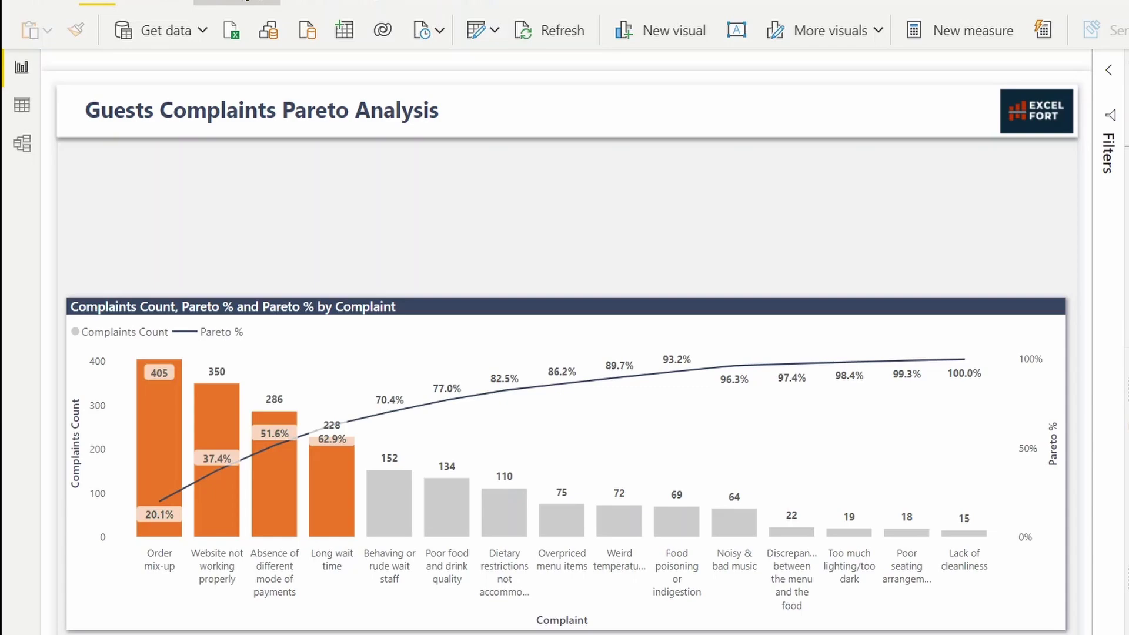
Start a new what-if parameter named Pareto Threshold with Decimal number type.
{"action": "left_click", "coordinate": [234, 16]}
{"action": "left_click", "coordinate": [676, 69]}
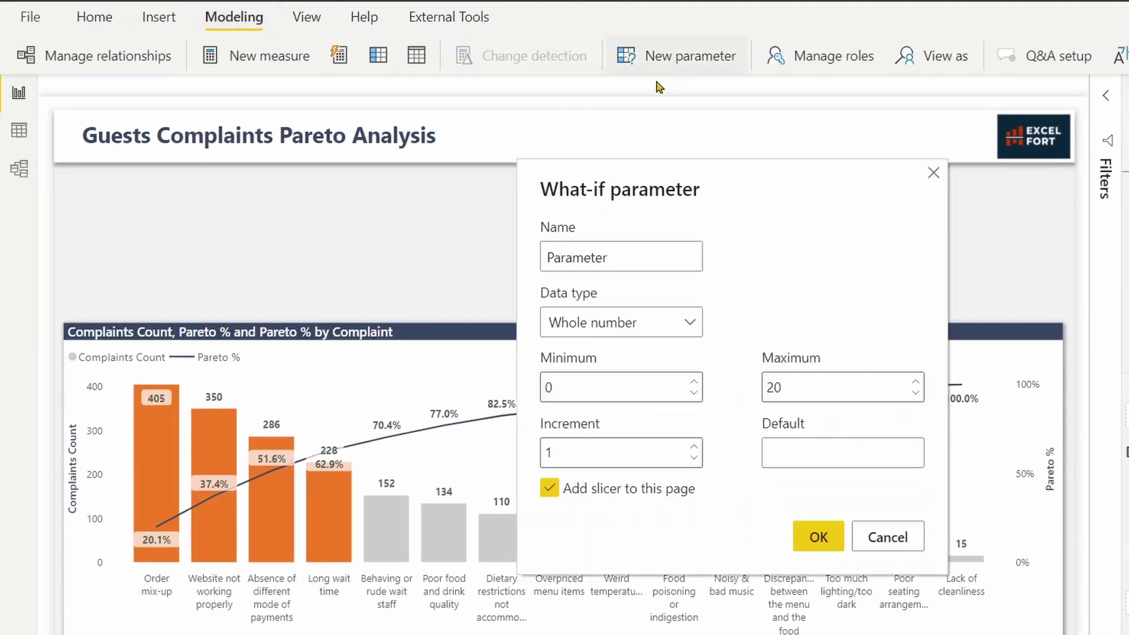
{"action": "left_click_drag", "start_coordinate": [606, 257], "coordinate": [359, 269]}
{"action": "type", "text": "PAreto"}
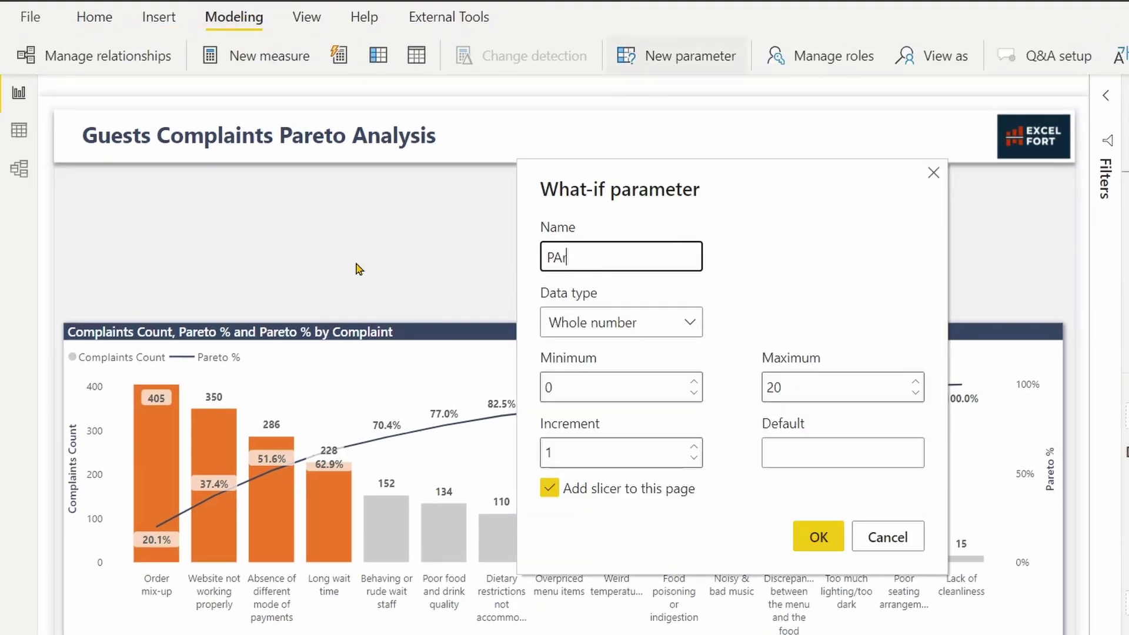
{"action": "key", "text": "BackSpace"}
{"action": "key", "text": "BackSpace"}
{"action": "key", "text": "BackSpace"}
{"action": "key", "text": "BackSpace"}
{"action": "key", "text": "BackSpace"}
{"action": "key", "text": "BackSpace"}
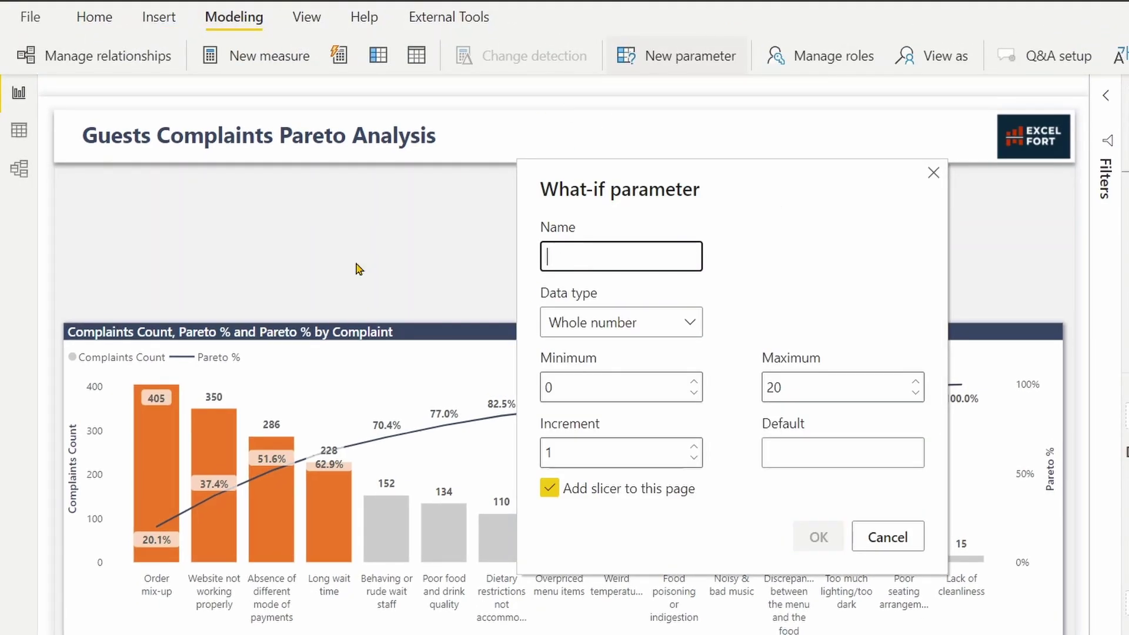
{"action": "type", "text": "Pareto"}
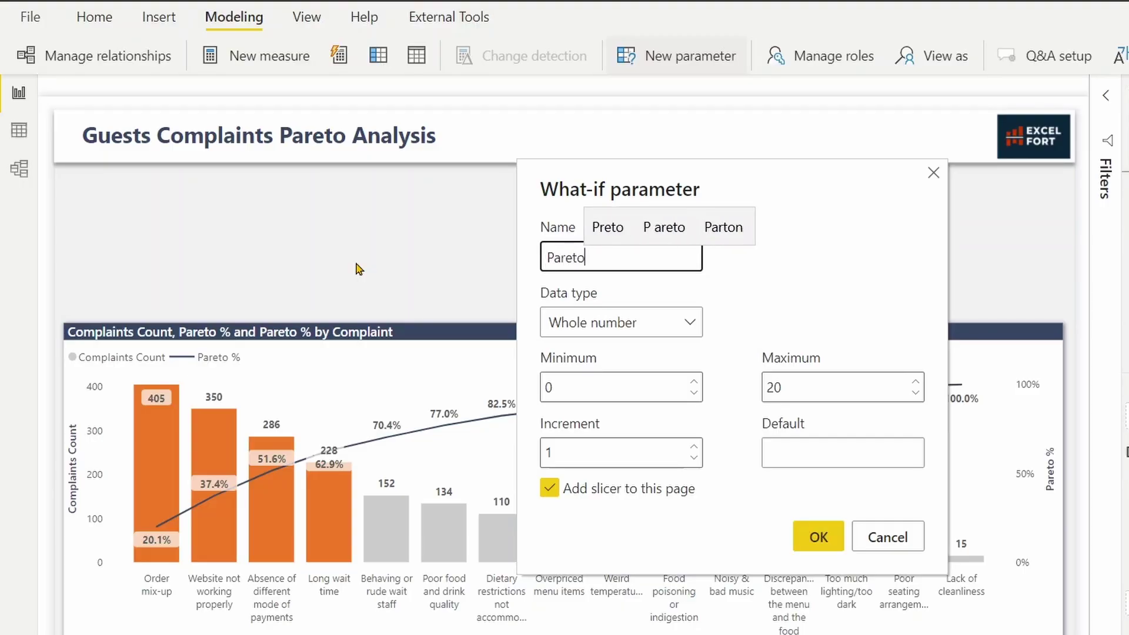
{"action": "type", "text": " Thres"}
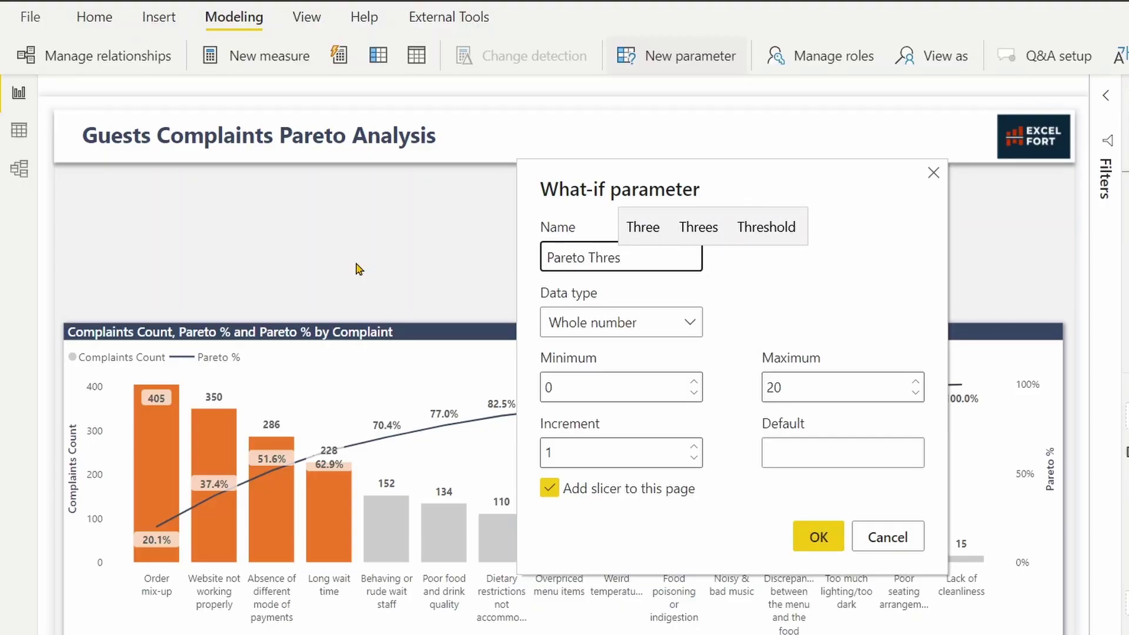
{"action": "key", "text": "Up"}
{"action": "key", "text": "Right"}
{"action": "key", "text": "Right"}
{"action": "key", "text": "Return"}
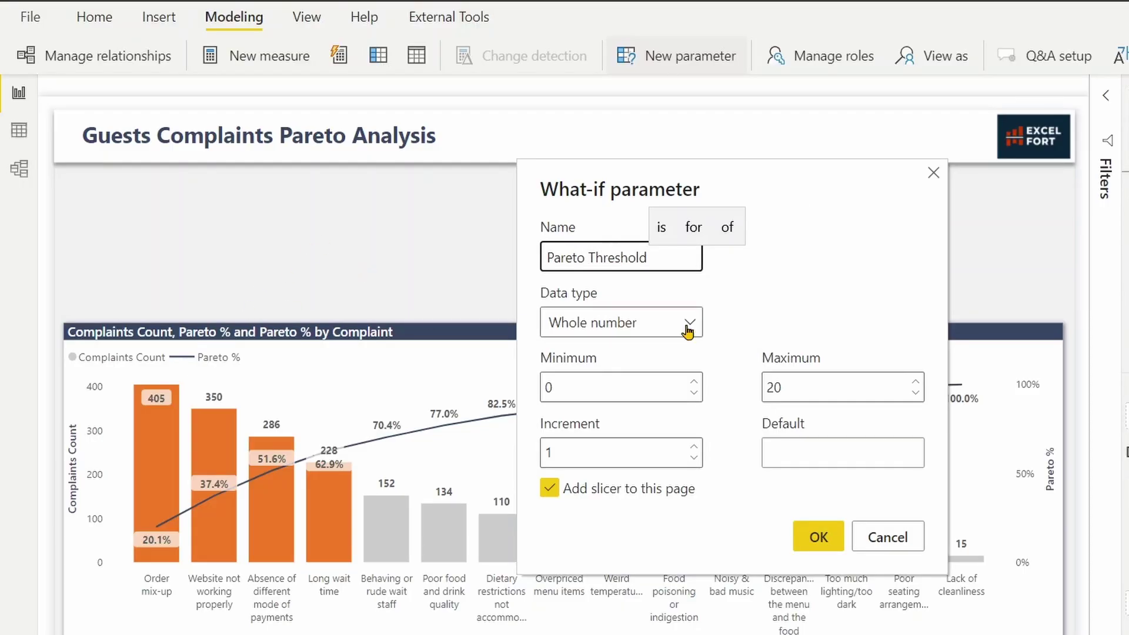
{"action": "left_click", "coordinate": [647, 322]}
{"action": "left_click", "coordinate": [621, 384]}
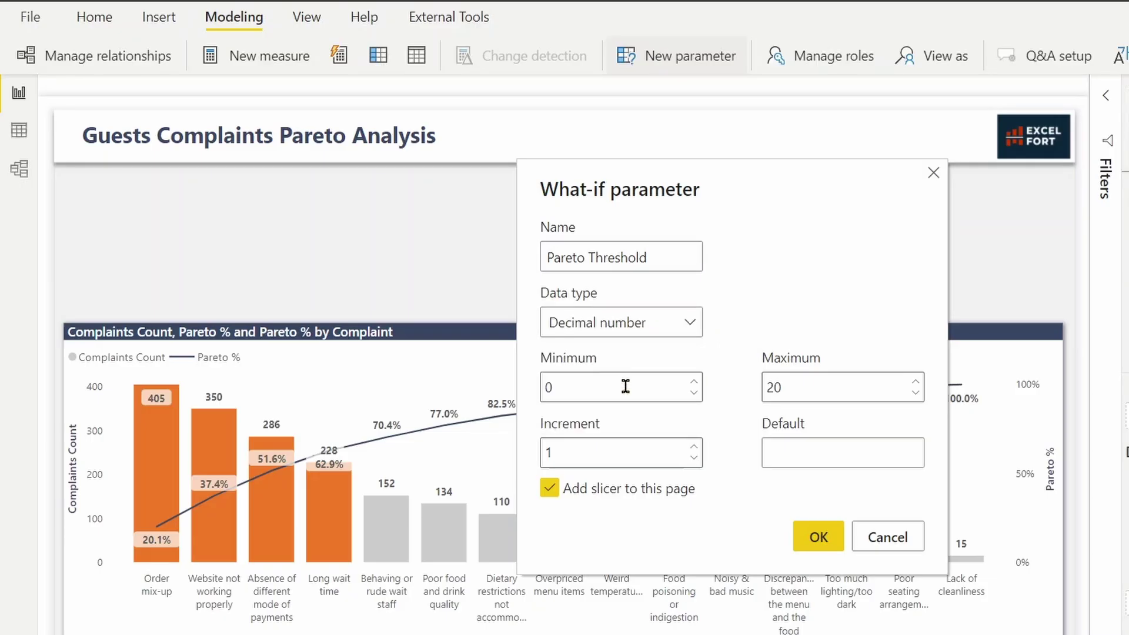
Set minimum 0.01, maximum 1.01, increment 0.01, default 0.7, and create it with its slicer.
{"action": "left_click", "coordinate": [592, 388]}
{"action": "type", "text": ".01"}
{"action": "key", "text": "Tab"}
{"action": "type", "text": "1.01"}
{"action": "key", "text": "Tab"}
{"action": "type", "text": "0.01"}
{"action": "key", "text": "Tab"}
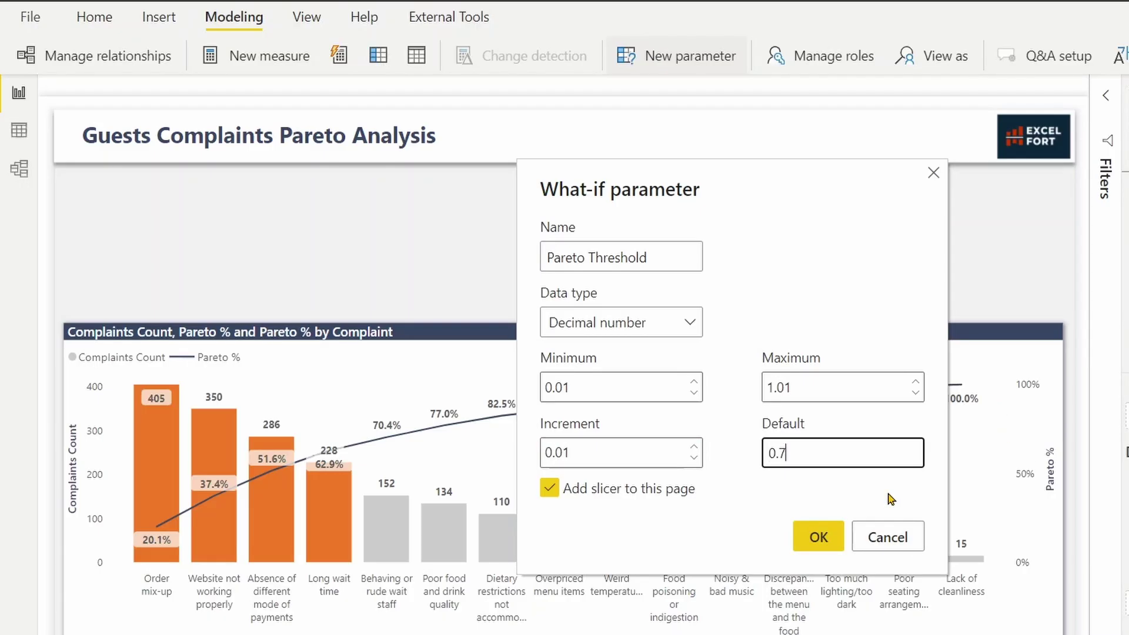
{"action": "left_click", "coordinate": [817, 536]}
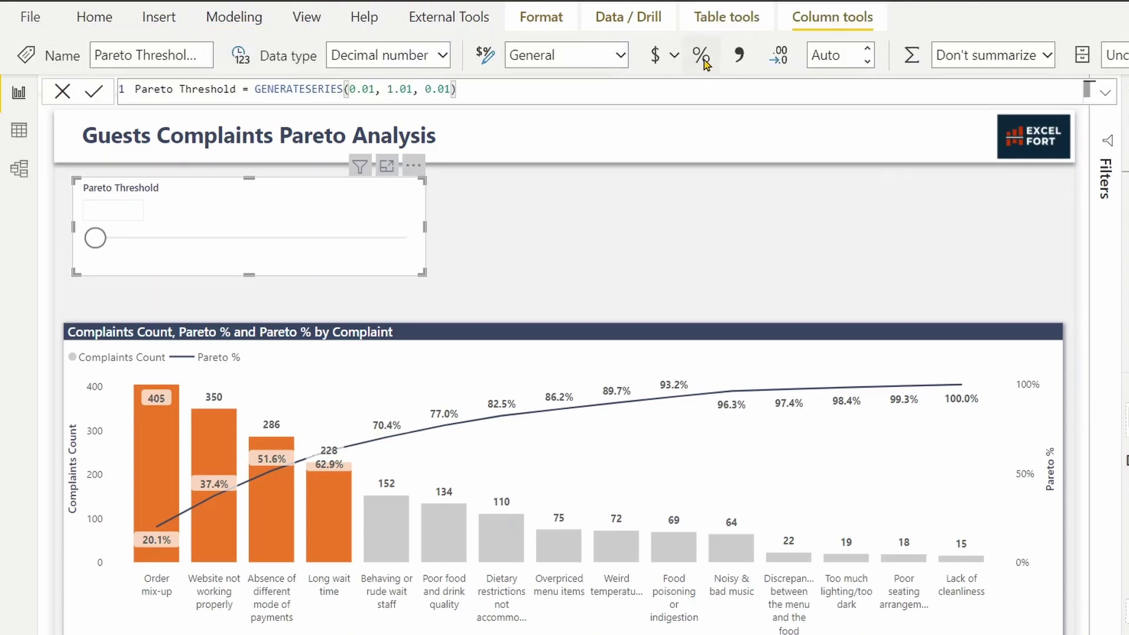
Format the Pareto Threshold Value measure as a percentage with 0 decimal places.
{"action": "left_click", "coordinate": [702, 57]}
{"action": "left_click", "coordinate": [867, 61]}
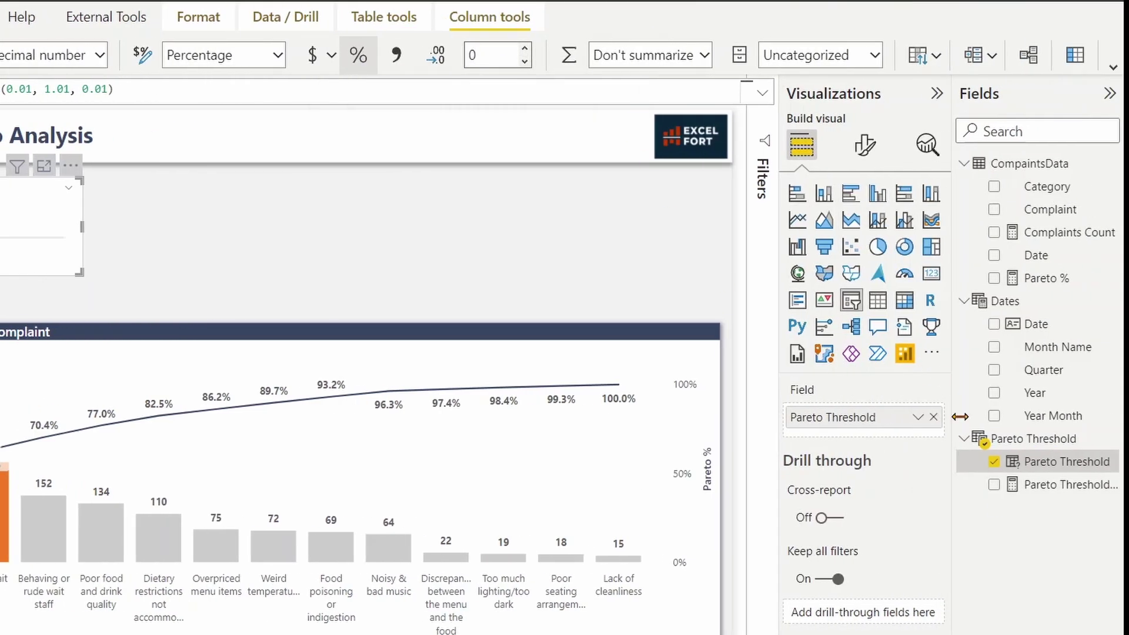
{"action": "left_click", "coordinate": [1034, 484]}
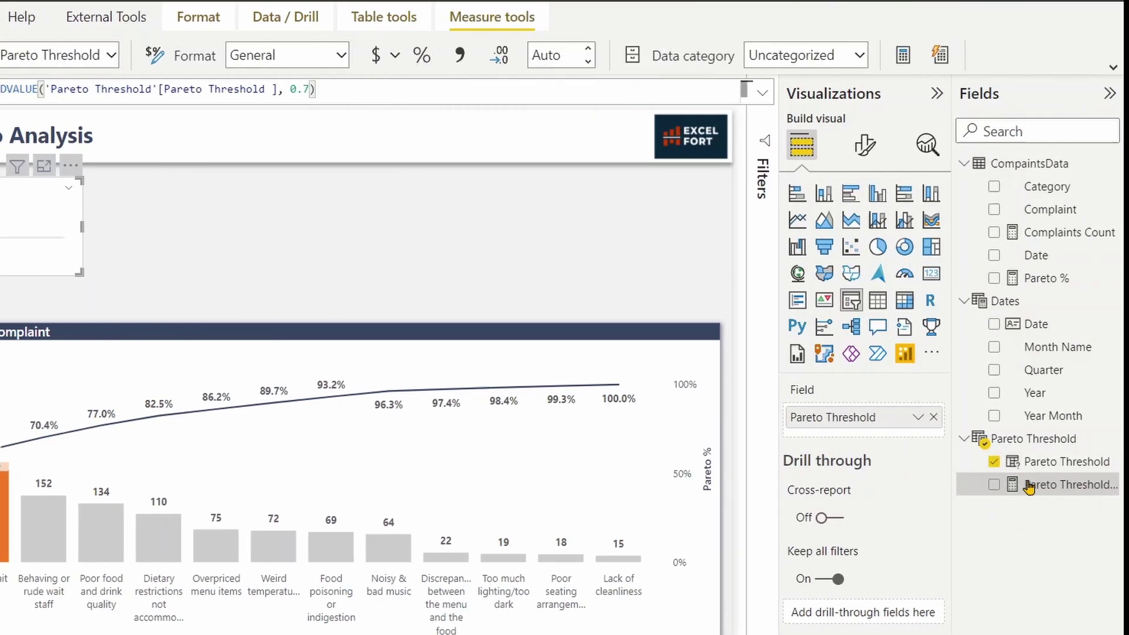
{"action": "left_click", "coordinate": [431, 58]}
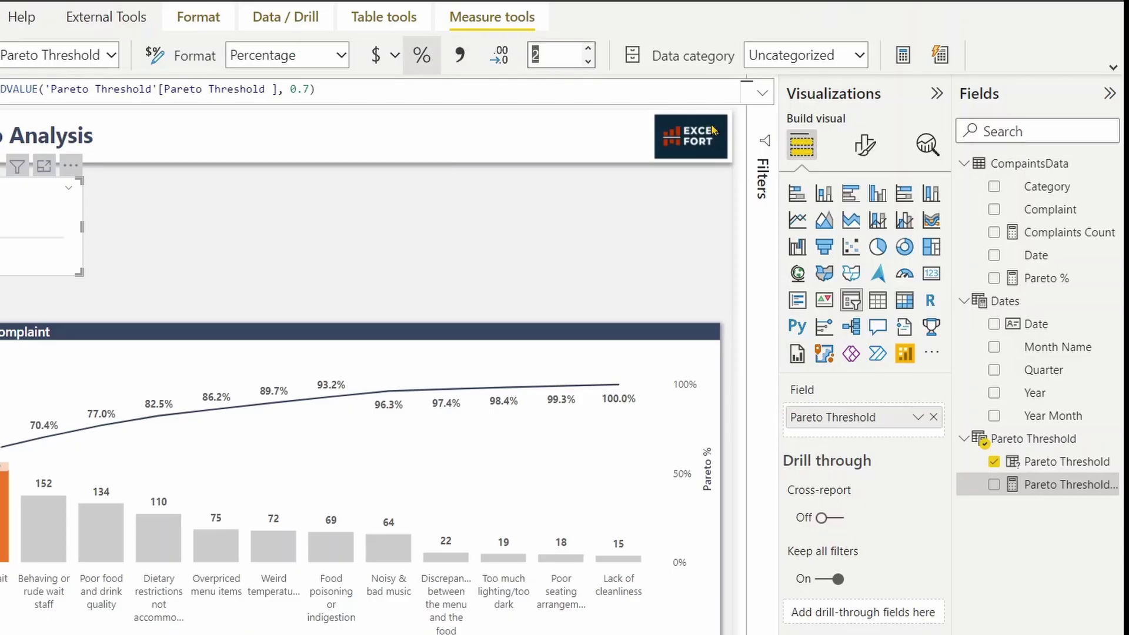
{"action": "type", "text": "0"}
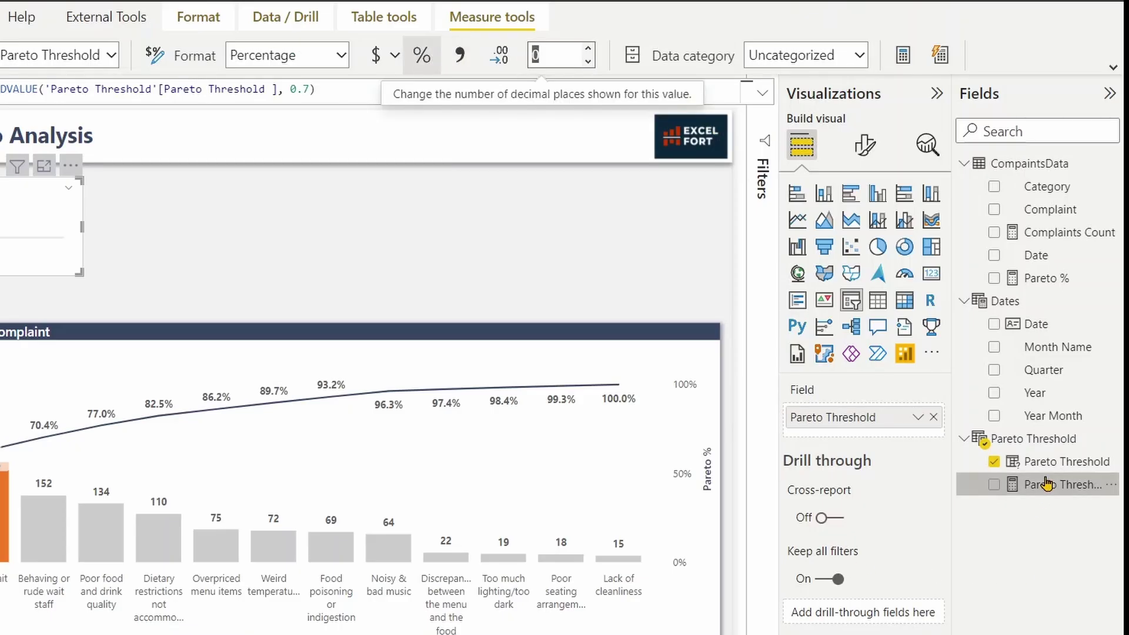
Create measure Pareto CF = IF([Pareto %] <= [Pareto Threshold Value], "darkorange").
{"action": "right_click", "coordinate": [1034, 487]}
{"action": "key", "text": "Escape"}
{"action": "type", "text": "Pareto "}
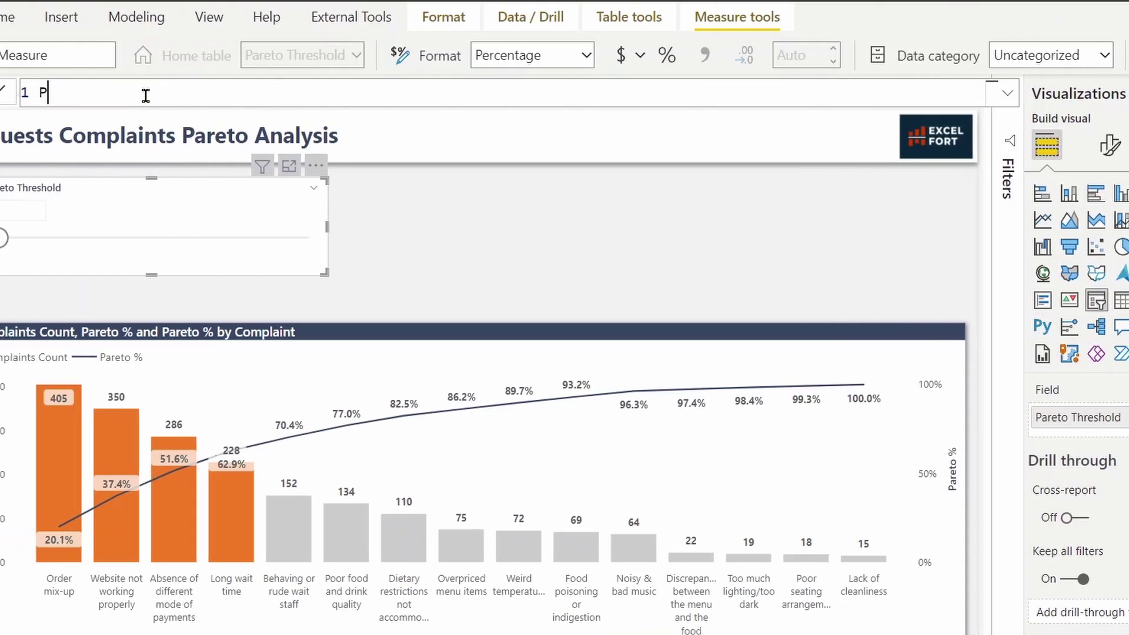
{"action": "type", "text": "CF ="}
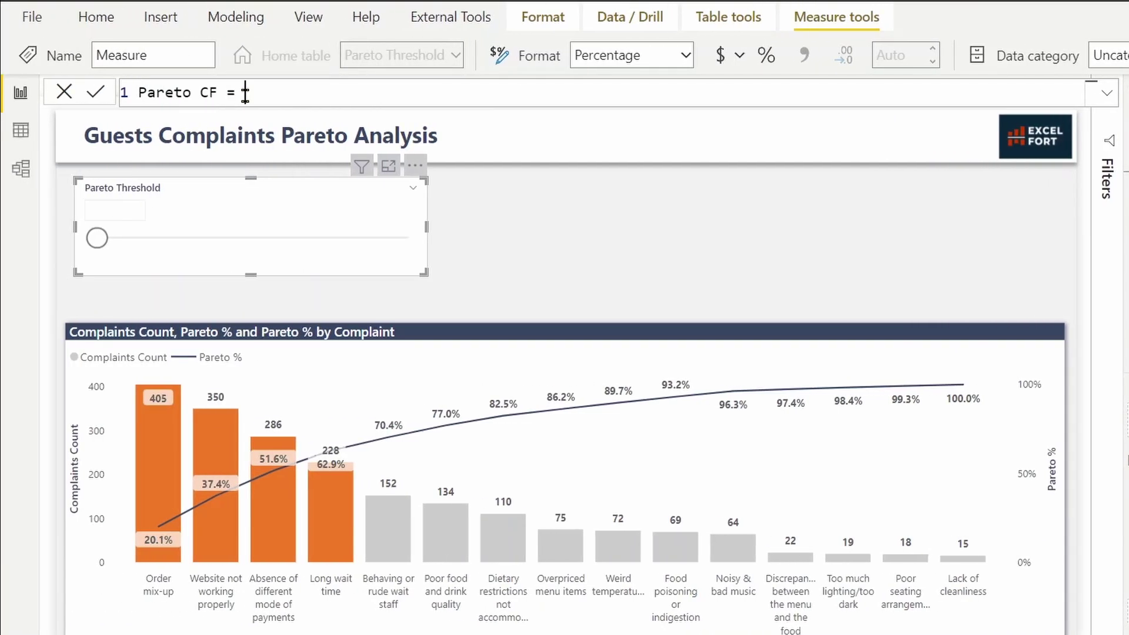
{"action": "key", "text": "shift+Return"}
{"action": "type", "text": "IF("}
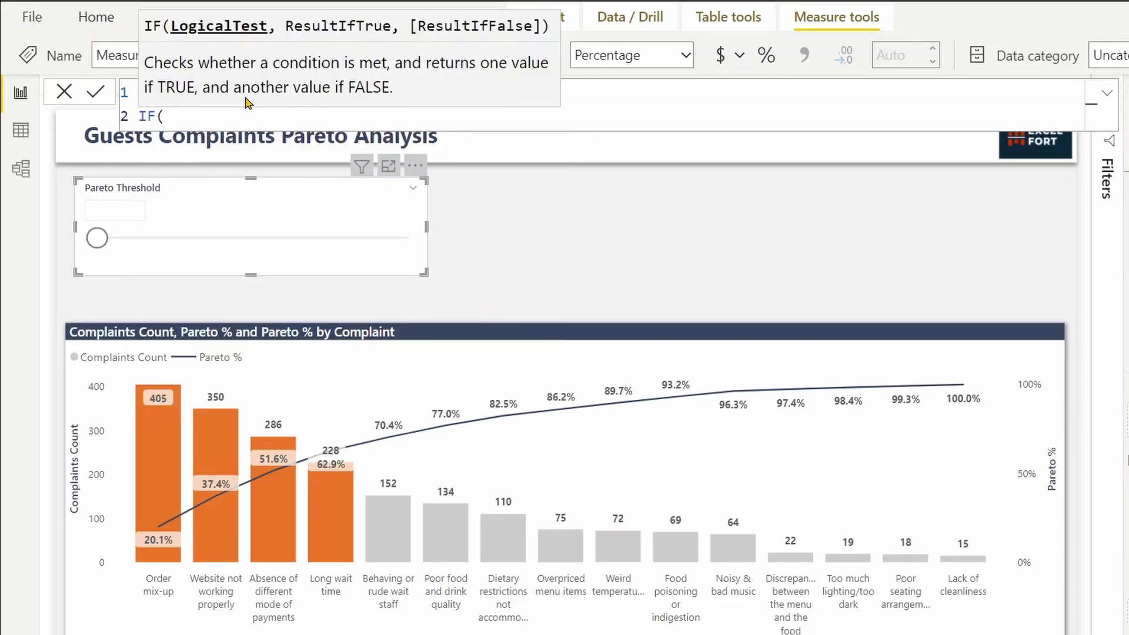
{"action": "type", "text": " [par"}
{"action": "key", "text": "Tab"}
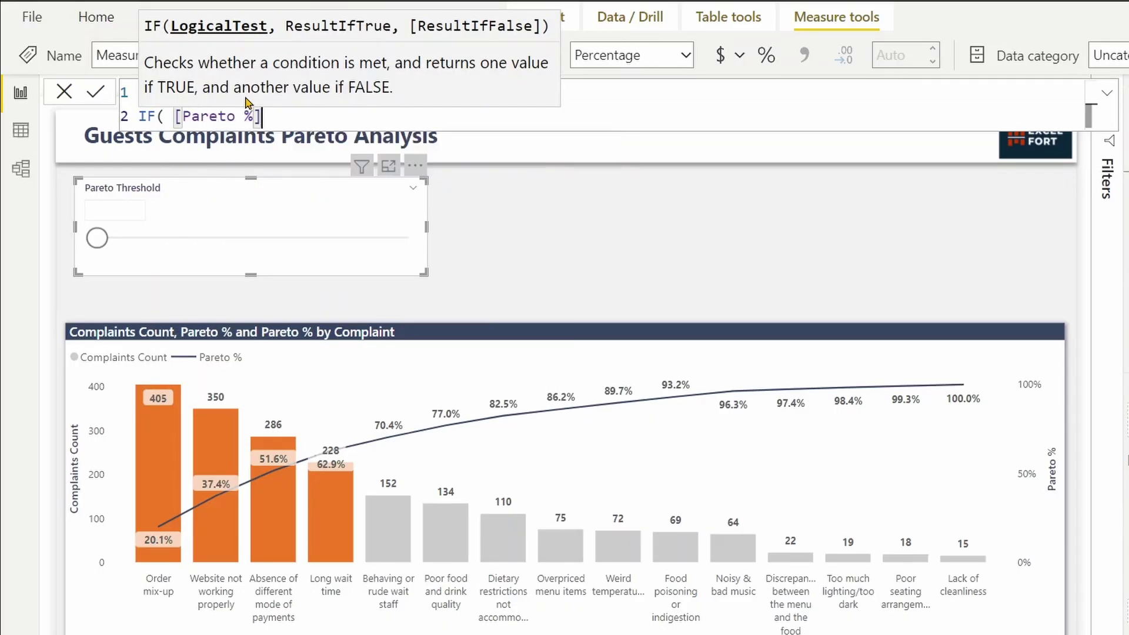
{"action": "type", "text": "<= "}
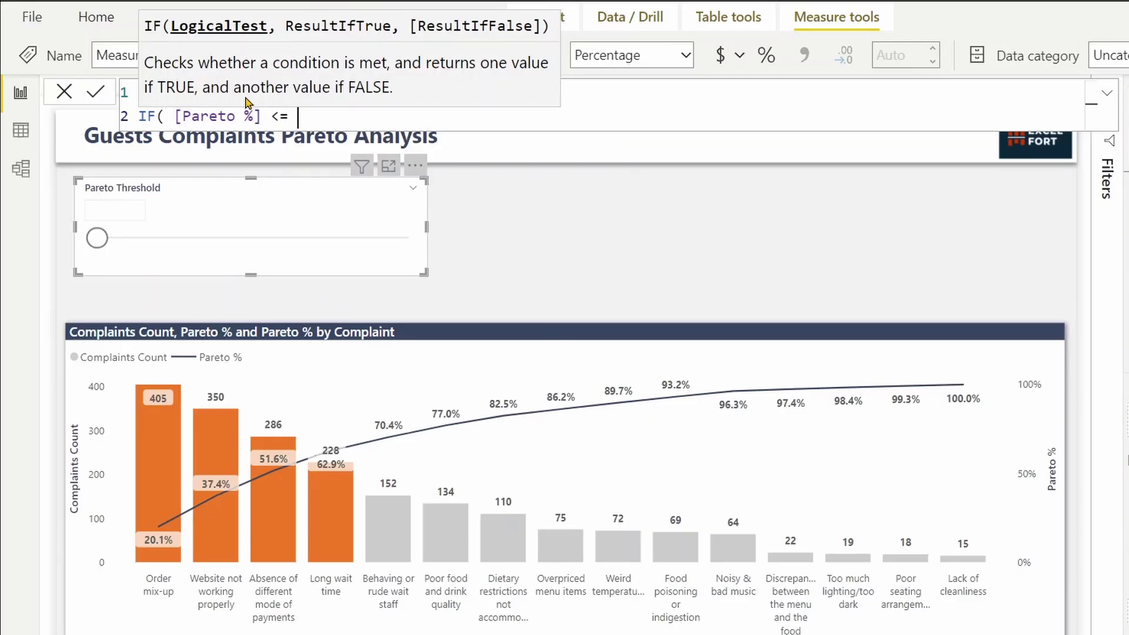
{"action": "type", "text": "val"}
{"action": "key", "text": "Down"}
{"action": "key", "text": "Down"}
{"action": "key", "text": "Down"}
{"action": "key", "text": "Down"}
{"action": "key", "text": "Down"}
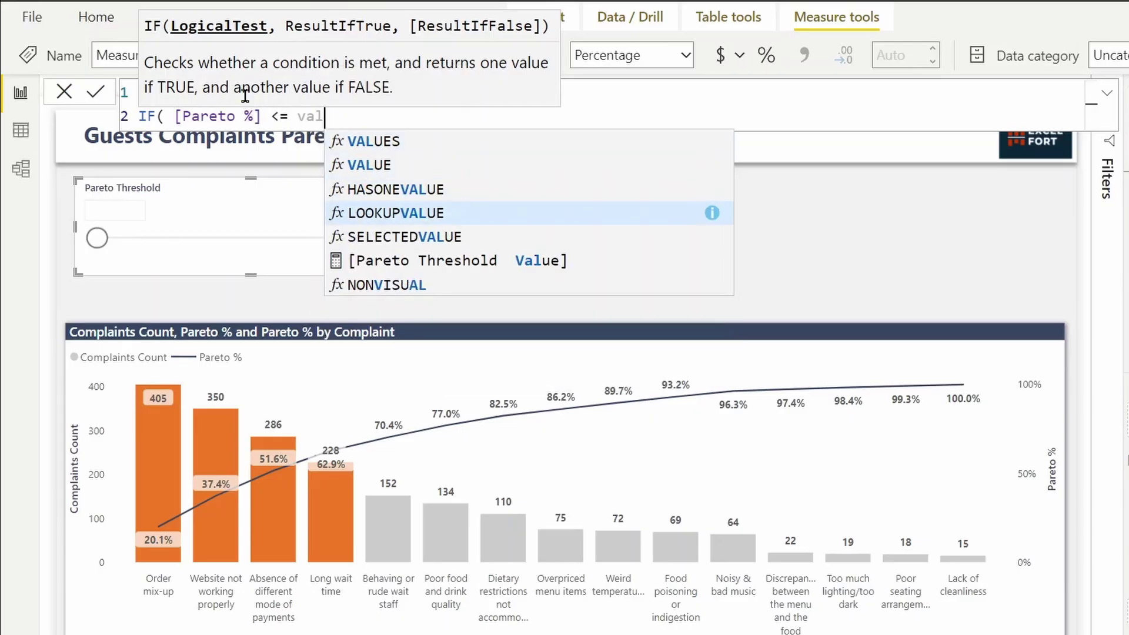
{"action": "key", "text": "Tab"}
{"action": "type", "text": ", \""}
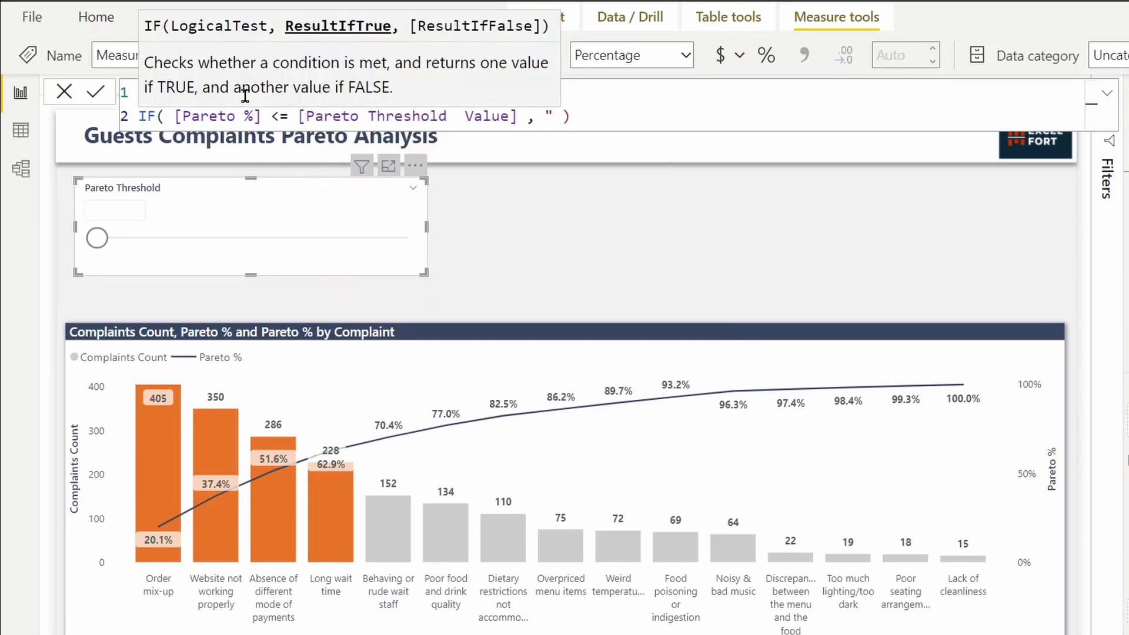
{"action": "type", "text": "darkorange"}
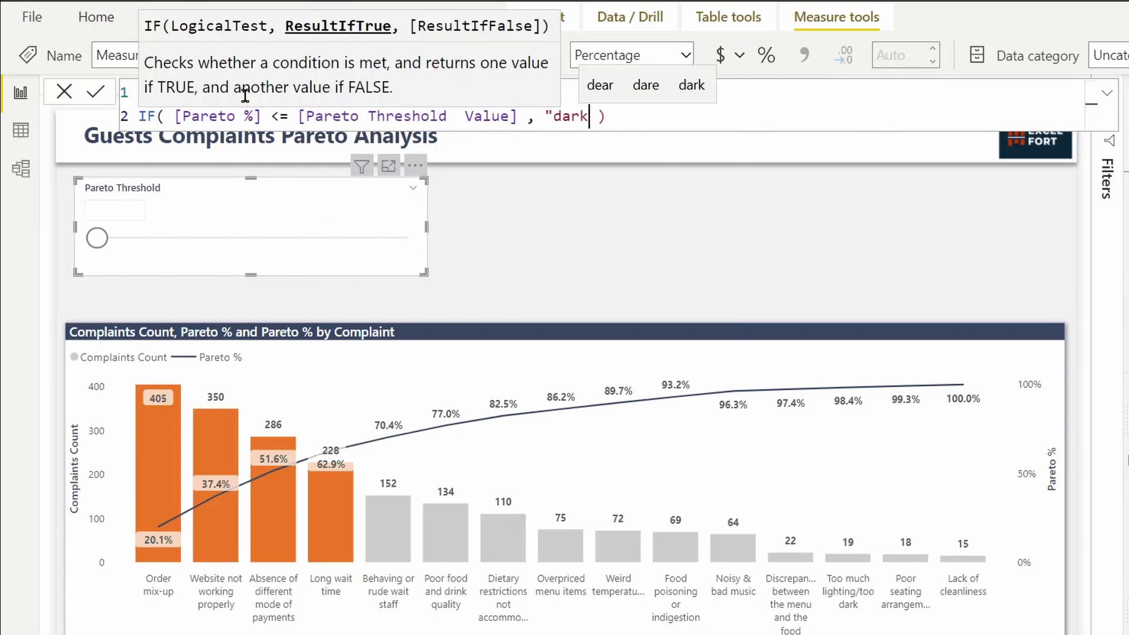
{"action": "type", "text": "\""}
{"action": "left_click", "coordinate": [667, 127]}
{"action": "left_click", "coordinate": [669, 336]}
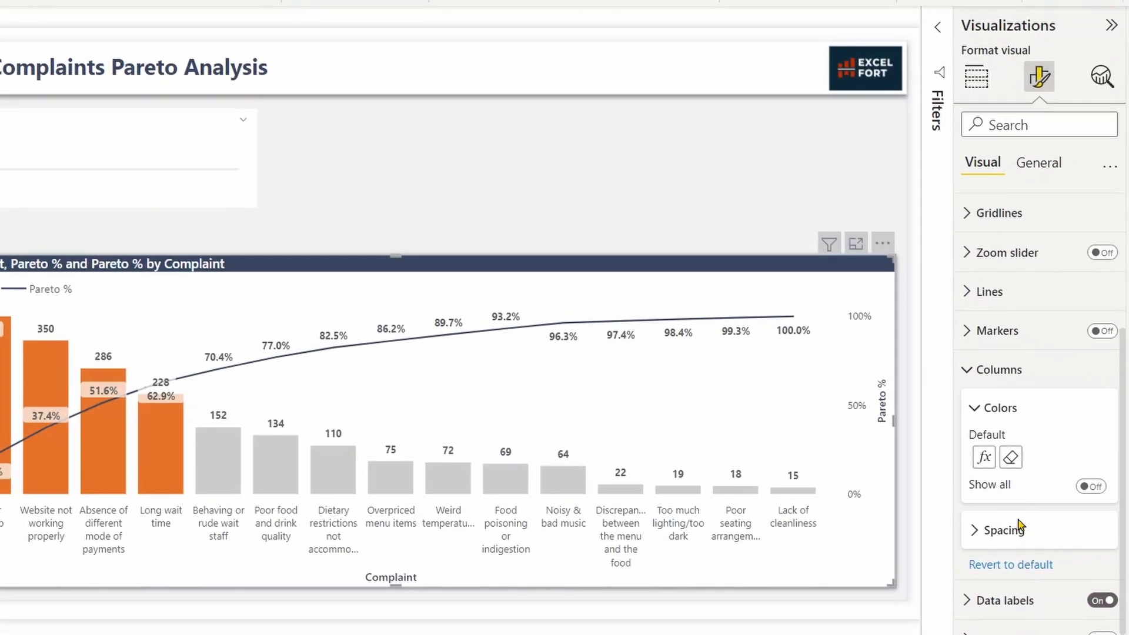
Replace the column colour rules with Field value formatting based on the Pareto CF measure.
{"action": "left_click", "coordinate": [1008, 458]}
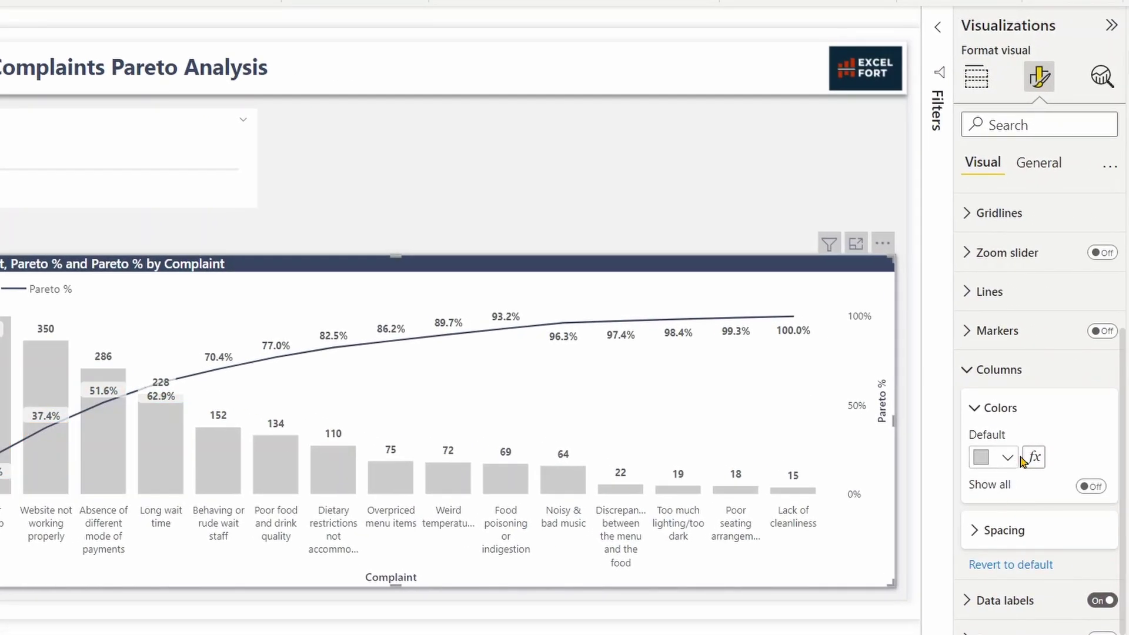
{"action": "left_click", "coordinate": [1034, 457]}
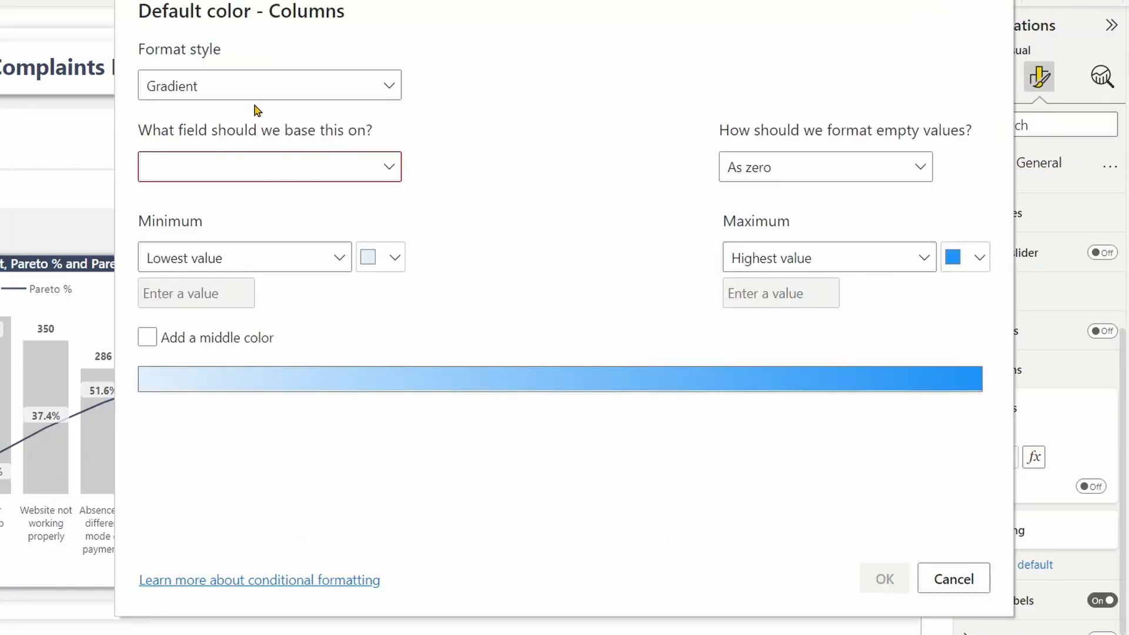
{"action": "left_click", "coordinate": [261, 89]}
{"action": "left_click", "coordinate": [224, 181]}
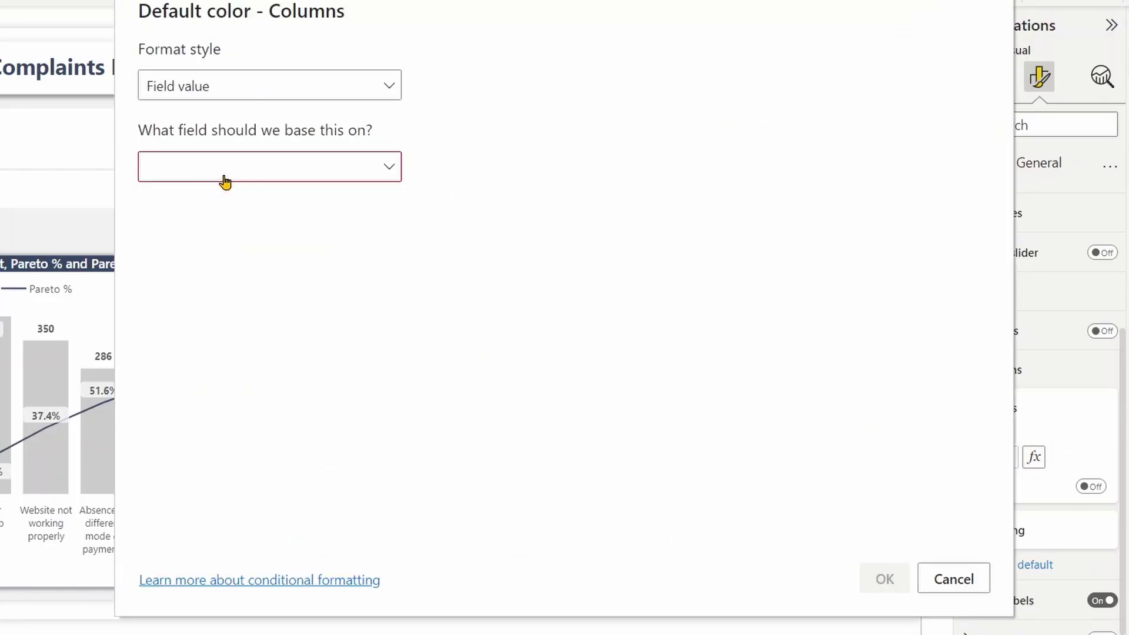
{"action": "left_click", "coordinate": [224, 176]}
{"action": "type", "text": "cf"}
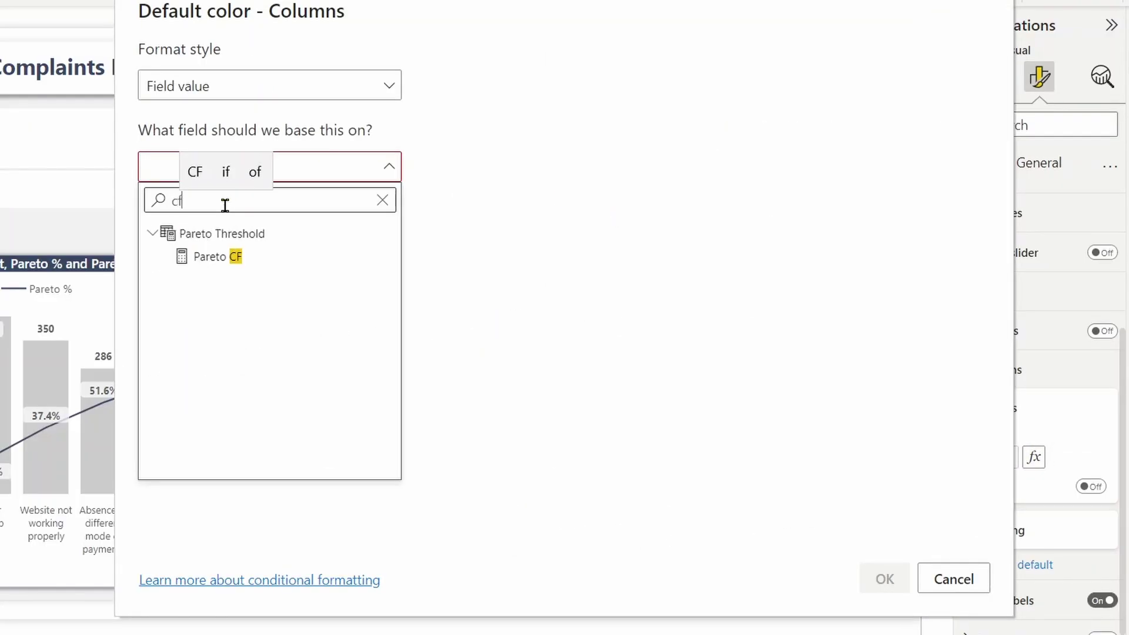
{"action": "left_click", "coordinate": [206, 260]}
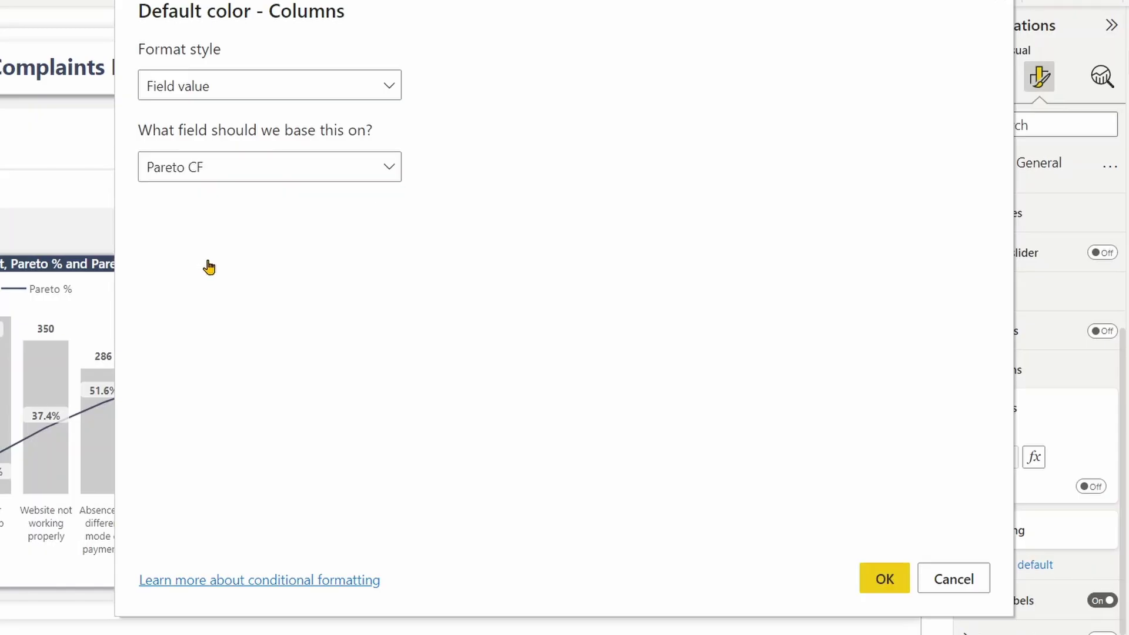
{"action": "left_click", "coordinate": [884, 579]}
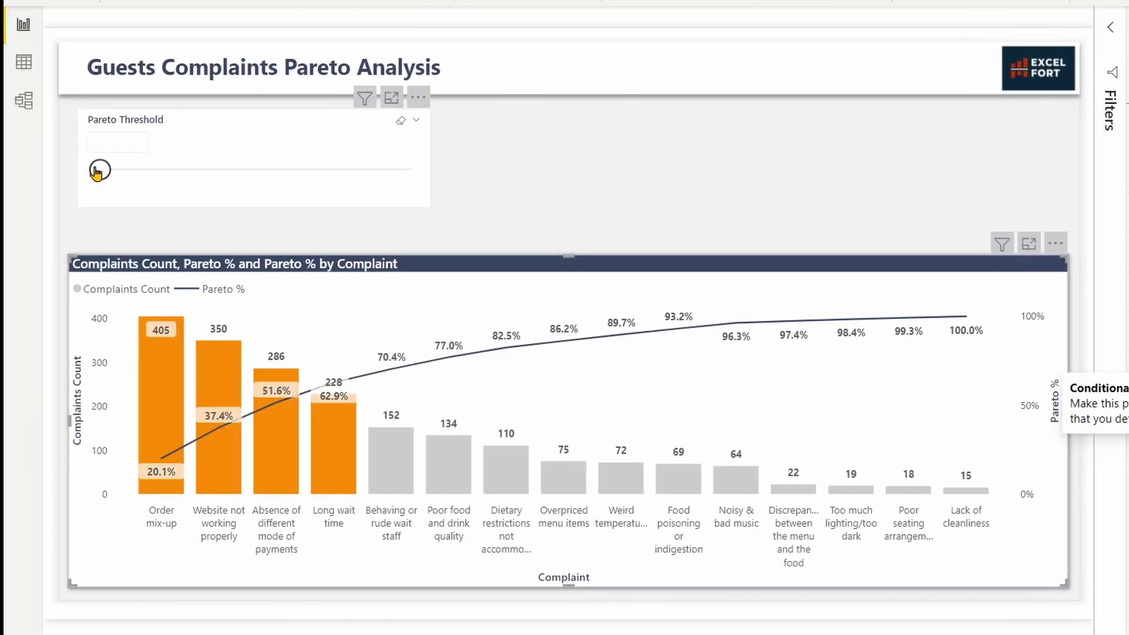
Set the Pareto Threshold slider to 52%.
{"action": "left_click_drag", "start_coordinate": [97, 171], "coordinate": [252, 176]}
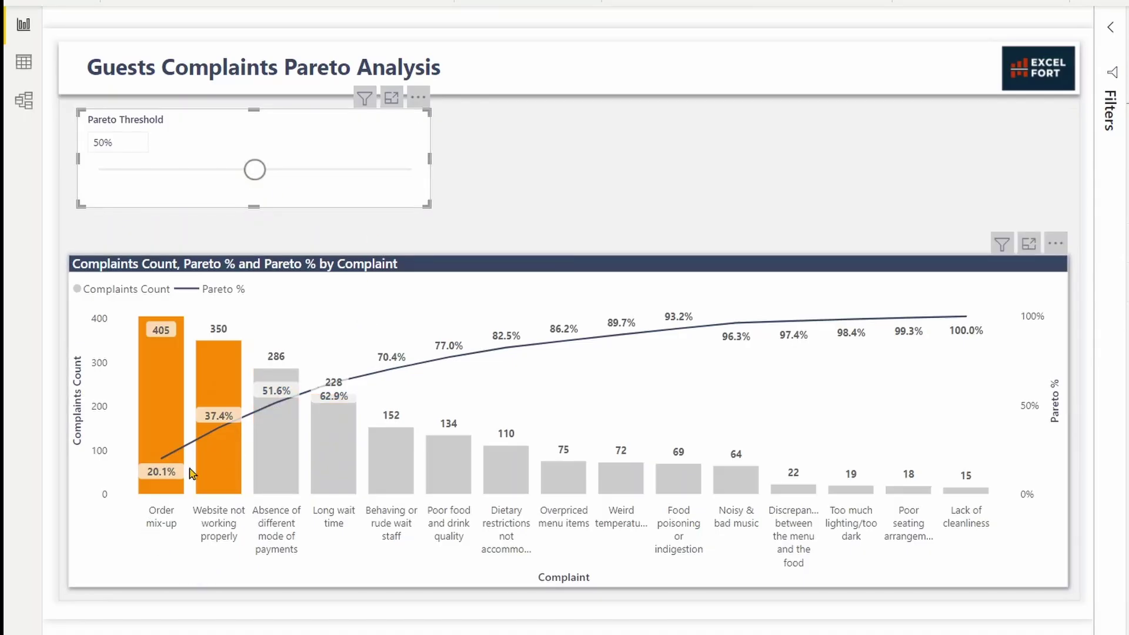
{"action": "key", "text": "Right"}
{"action": "key", "text": "Right"}
{"action": "left_click", "coordinate": [920, 147]}
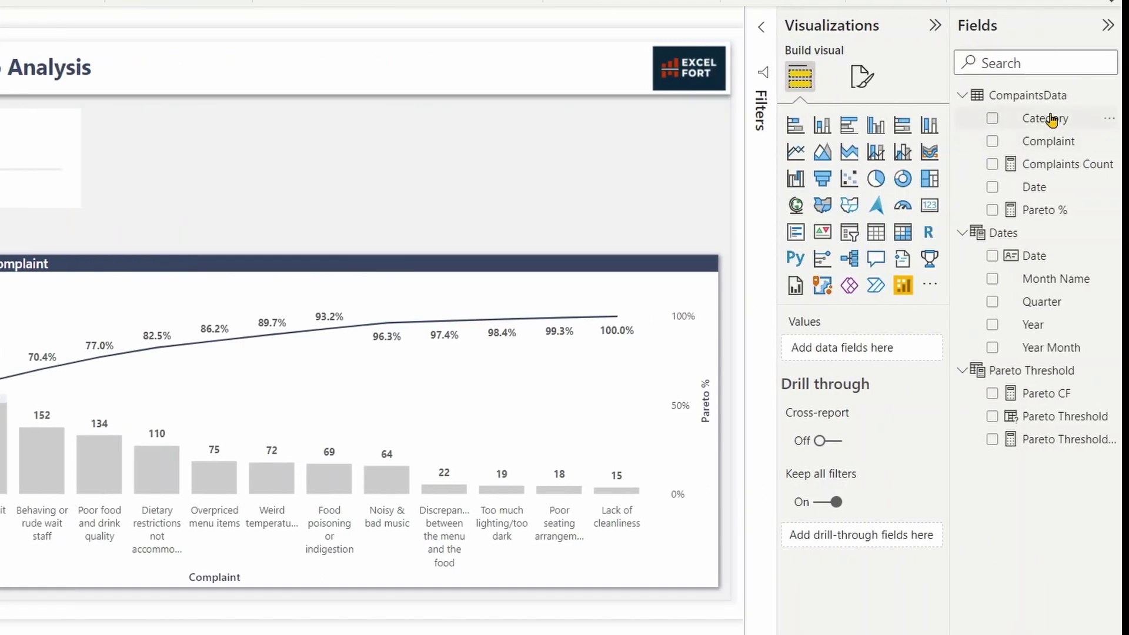
Add a Category slicer aligned with the threshold slicer, test Environment, then clear it.
{"action": "left_click_drag", "start_coordinate": [1049, 118], "coordinate": [555, 171]}
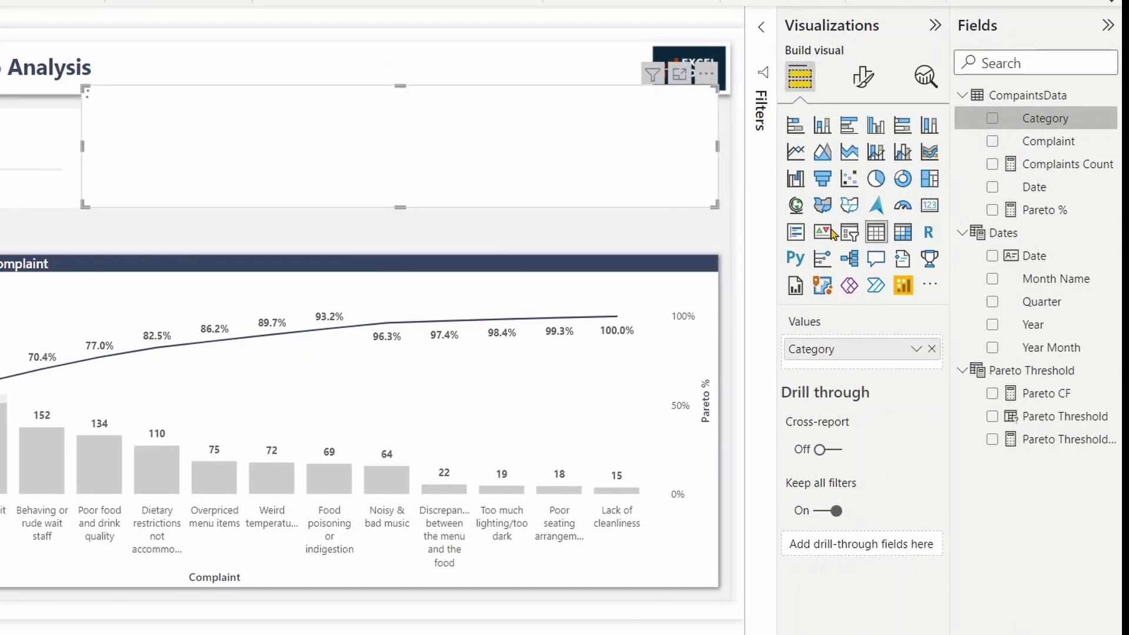
{"action": "left_click", "coordinate": [848, 233]}
{"action": "left_click_drag", "start_coordinate": [85, 207], "coordinate": [389, 187]}
{"action": "left_click_drag", "start_coordinate": [539, 169], "coordinate": [524, 196]}
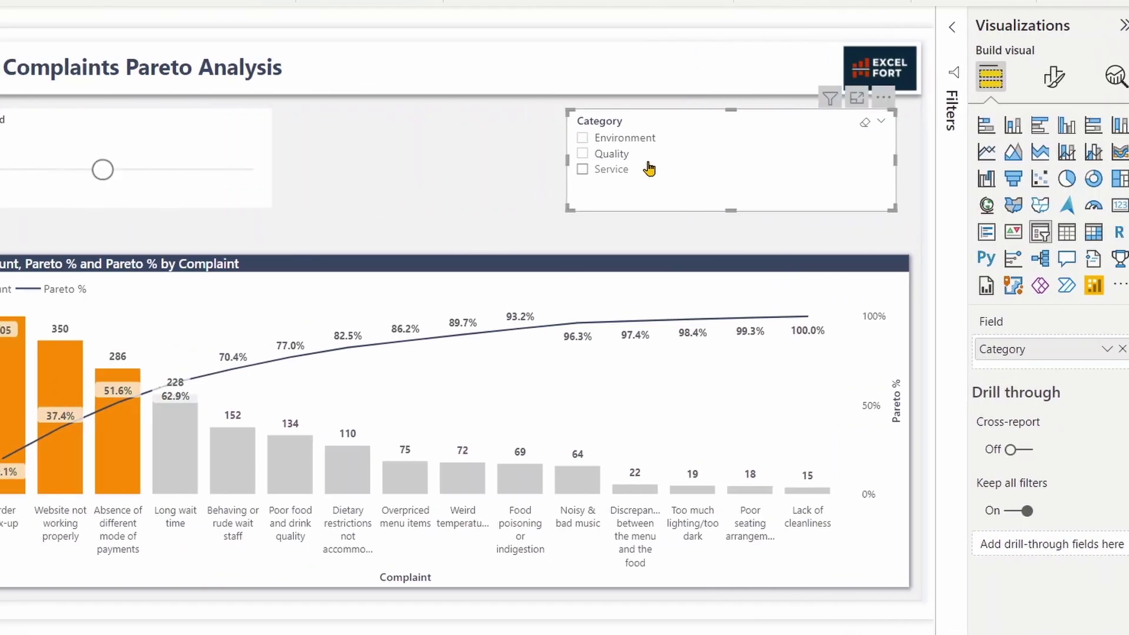
{"action": "left_click", "coordinate": [434, 144]}
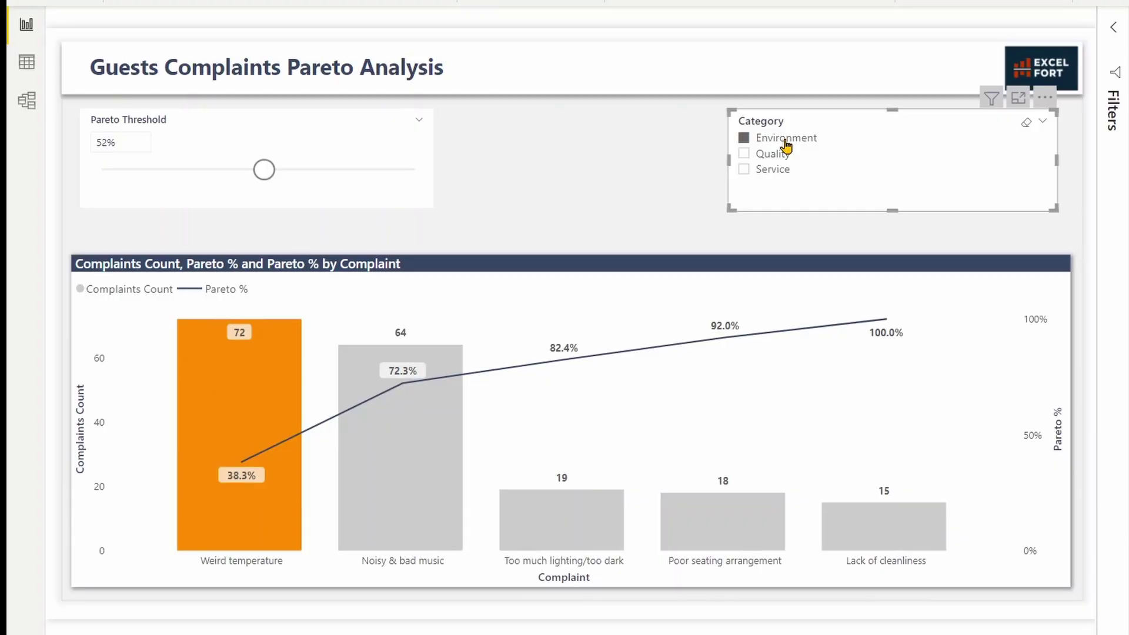
{"action": "left_click", "coordinate": [786, 141]}
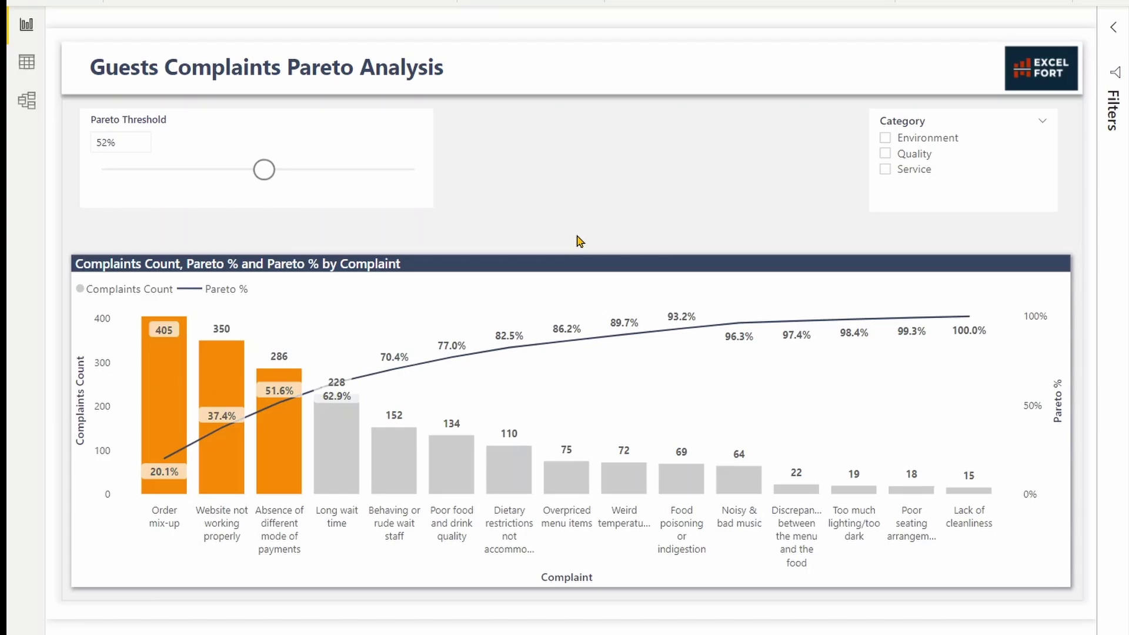
Duplicate the Category slicer, move it left, and switch its field to Year.
{"action": "left_click", "coordinate": [972, 212]}
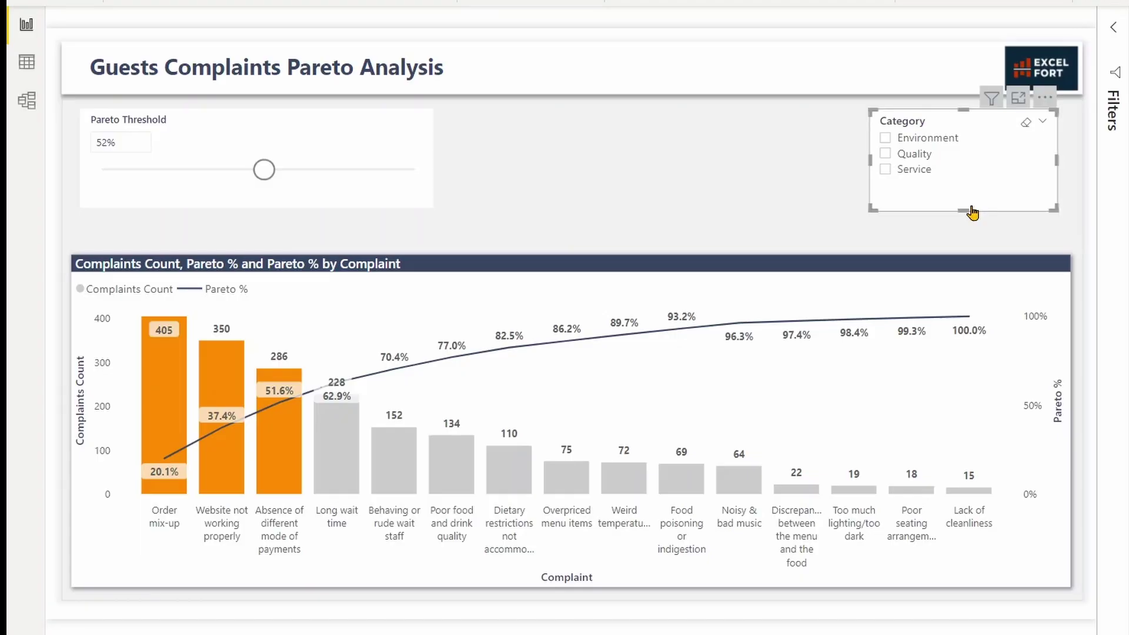
{"action": "key", "text": "ctrl+c"}
{"action": "key", "text": "ctrl+v"}
{"action": "left_click_drag", "start_coordinate": [967, 202], "coordinate": [742, 203]}
{"action": "left_click", "coordinate": [941, 347]}
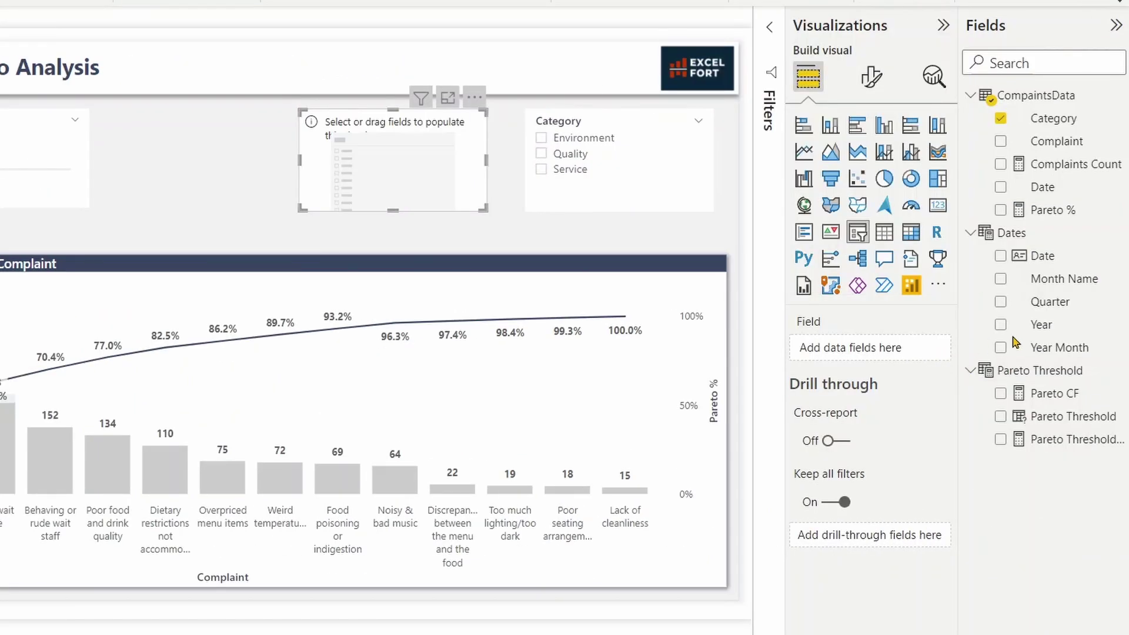
{"action": "left_click_drag", "start_coordinate": [1020, 327], "coordinate": [847, 353]}
Filter the report to 2021 in the Year slicer and deselect everything.
{"action": "left_click", "coordinate": [335, 155]}
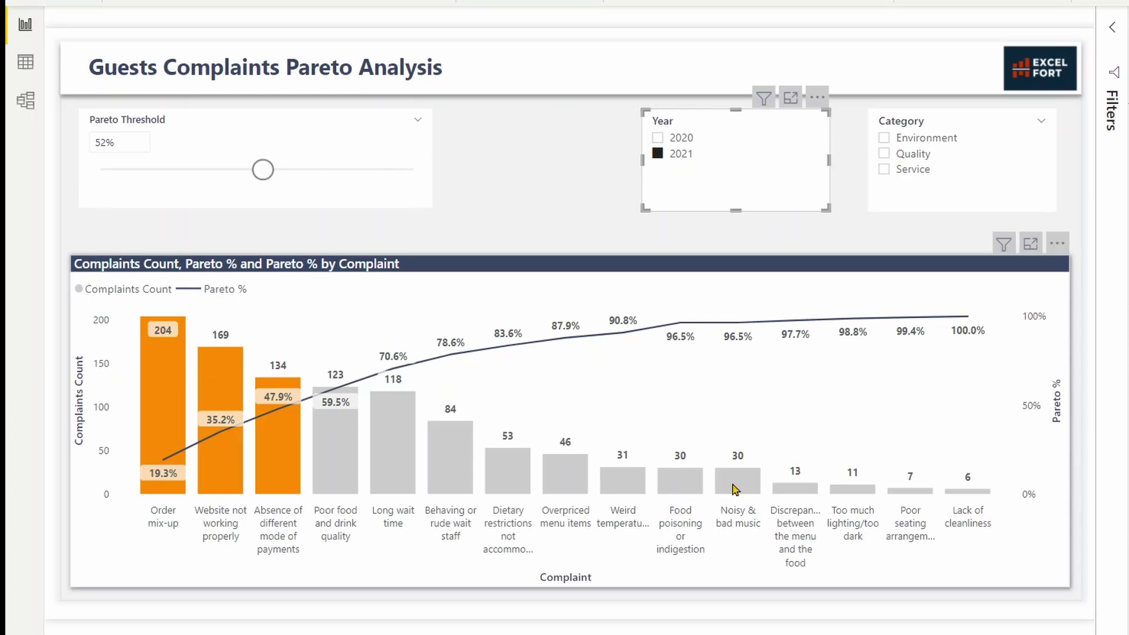
{"action": "mouse_move", "coordinate": [736, 489]}
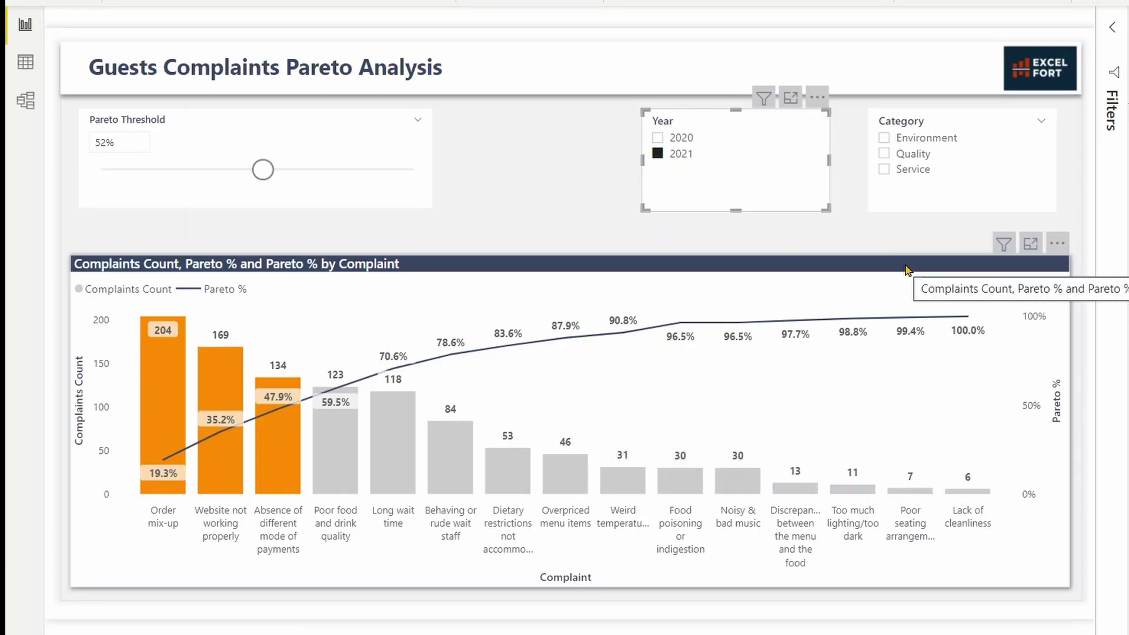
{"action": "left_click", "coordinate": [537, 209]}
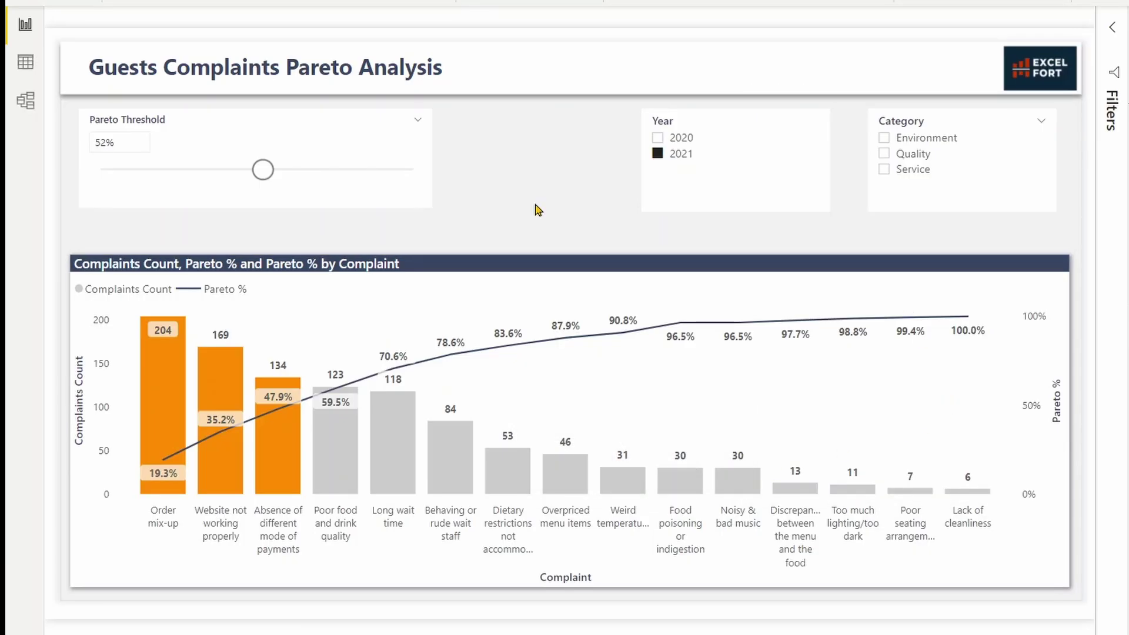